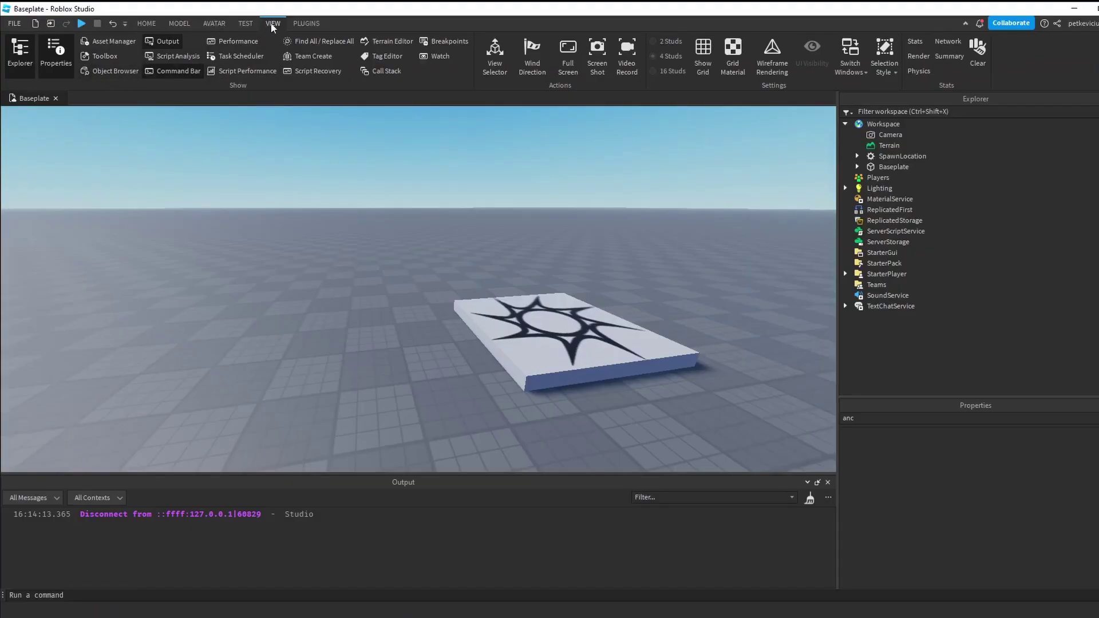
Search the Toolbox models for "car" and insert the Working Car model into the scene beside the spawn location.
click(99, 56)
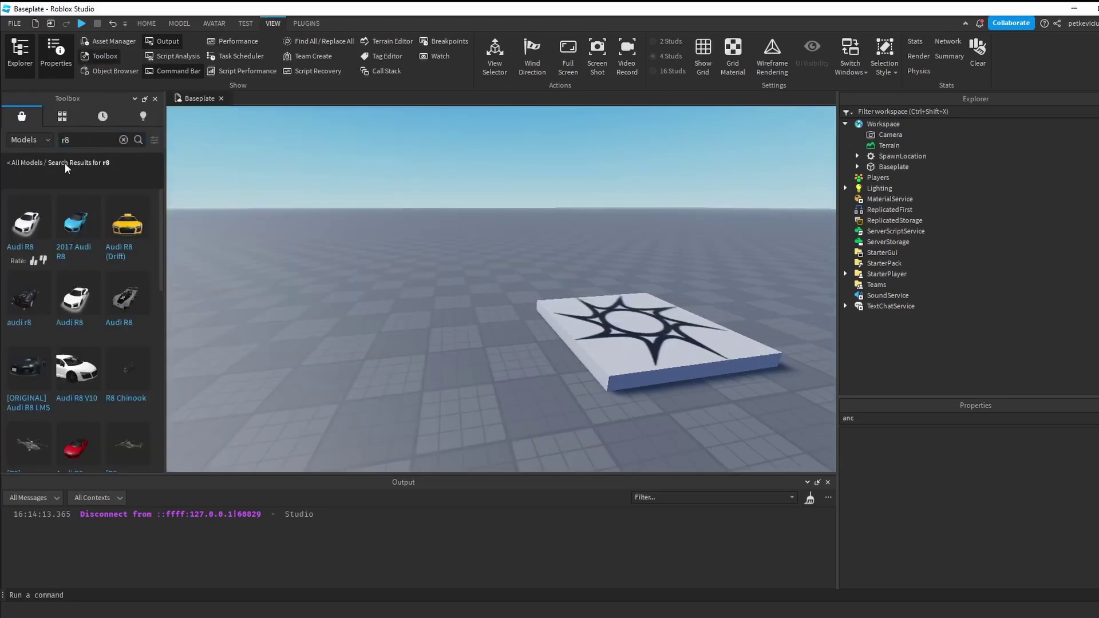
double_click(67, 140)
text(car)
key(Return)
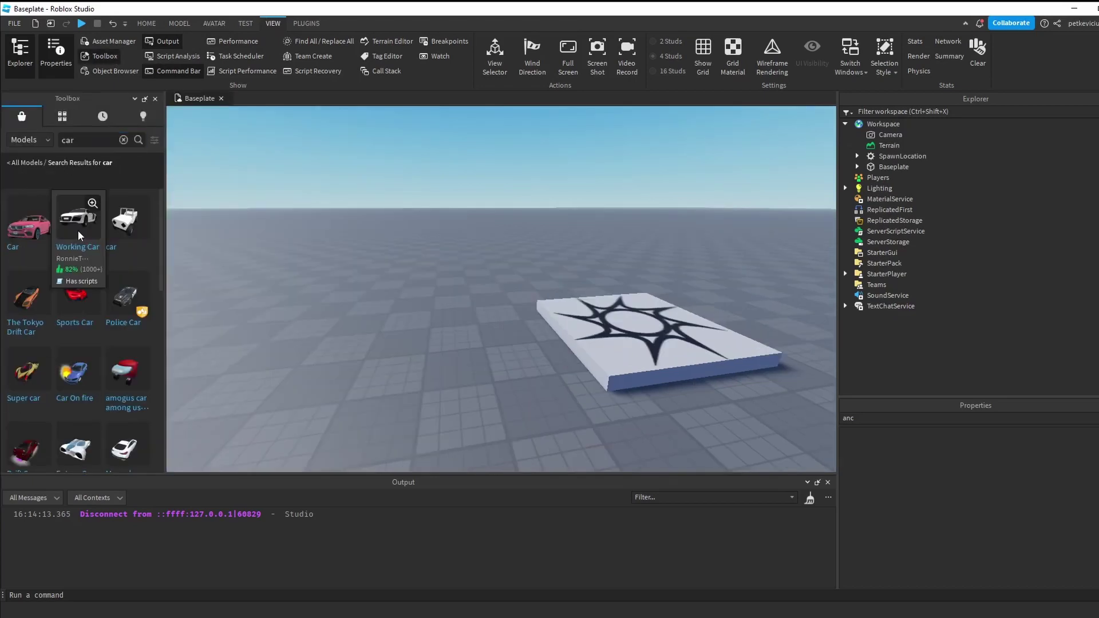
drag(78, 235, 584, 343)
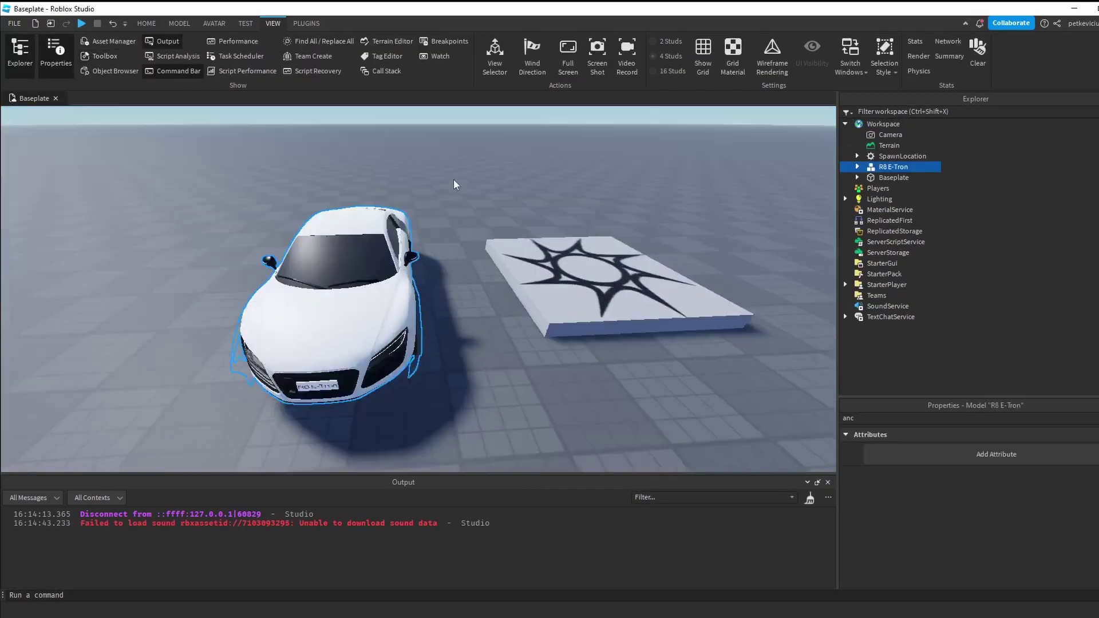
right_drag(453, 180, 453, 180)
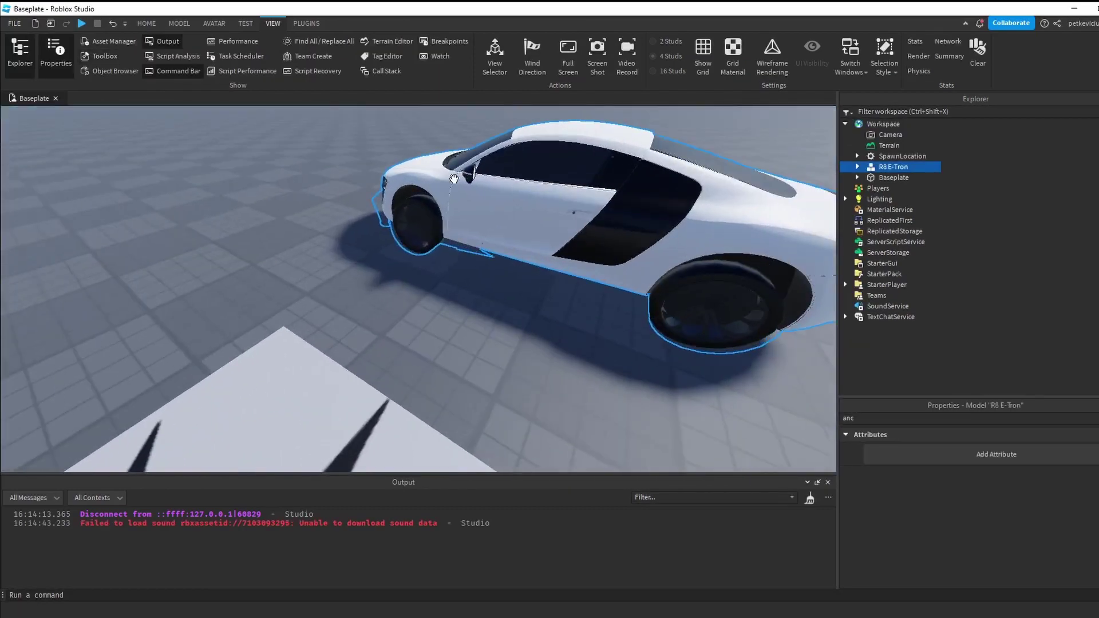
key(f)
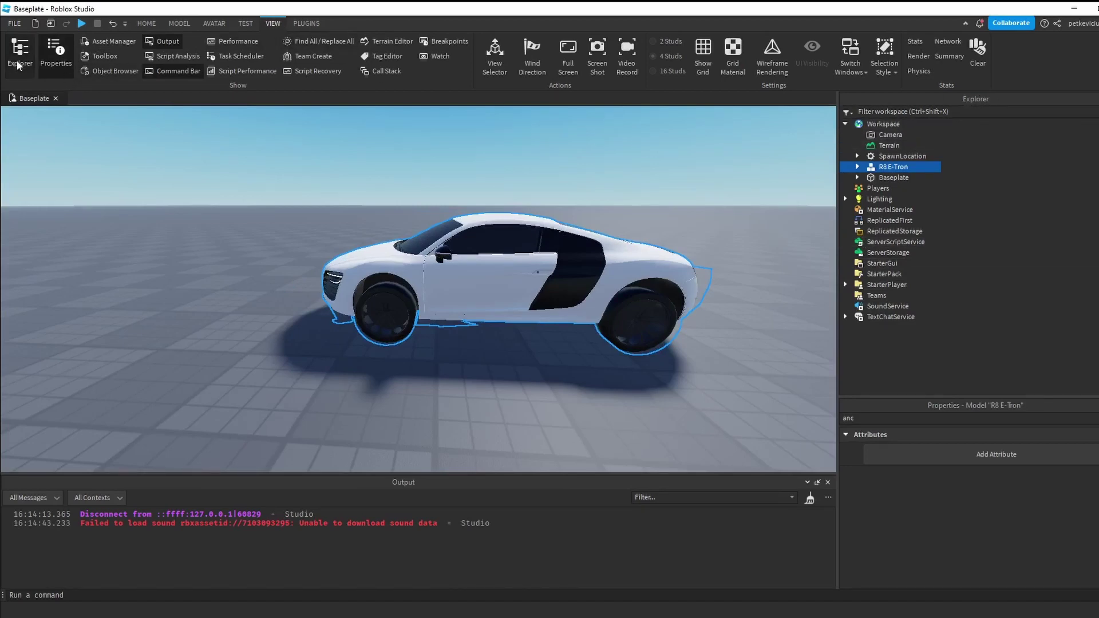
Add a BillboardGui to StarterGui and a TextButton inside the BillboardGui.
mouse_move(879, 266)
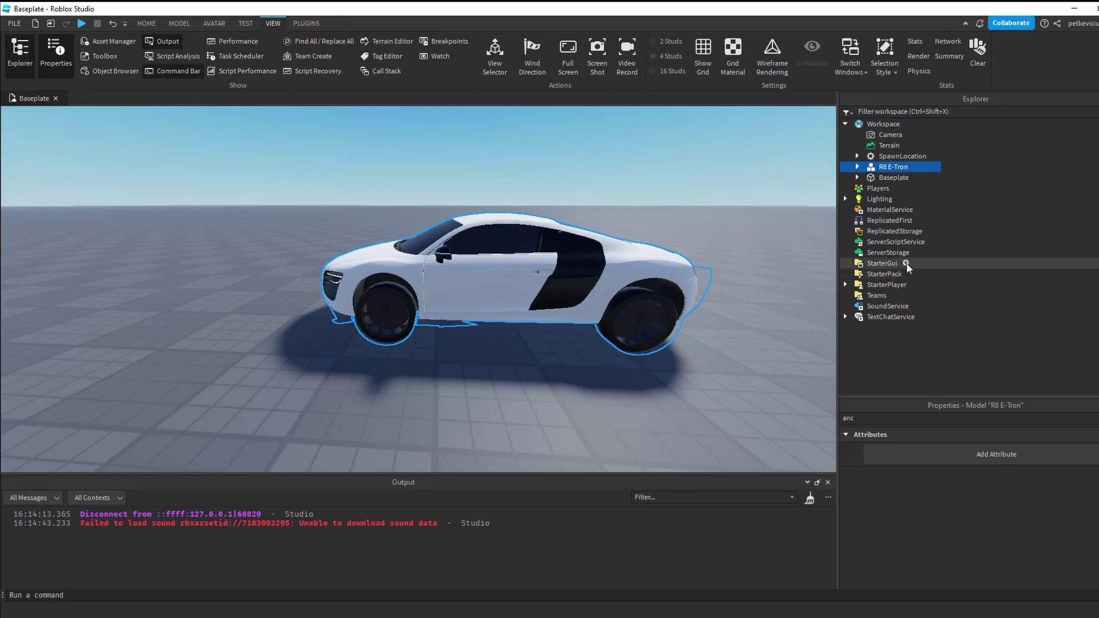
click(905, 263)
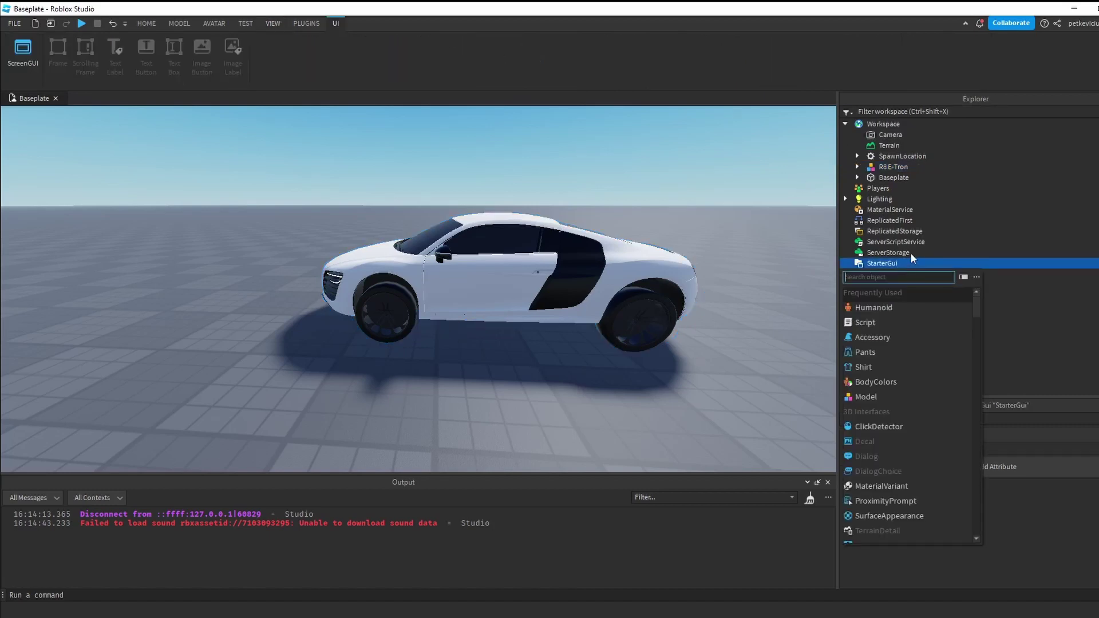
text(billboa)
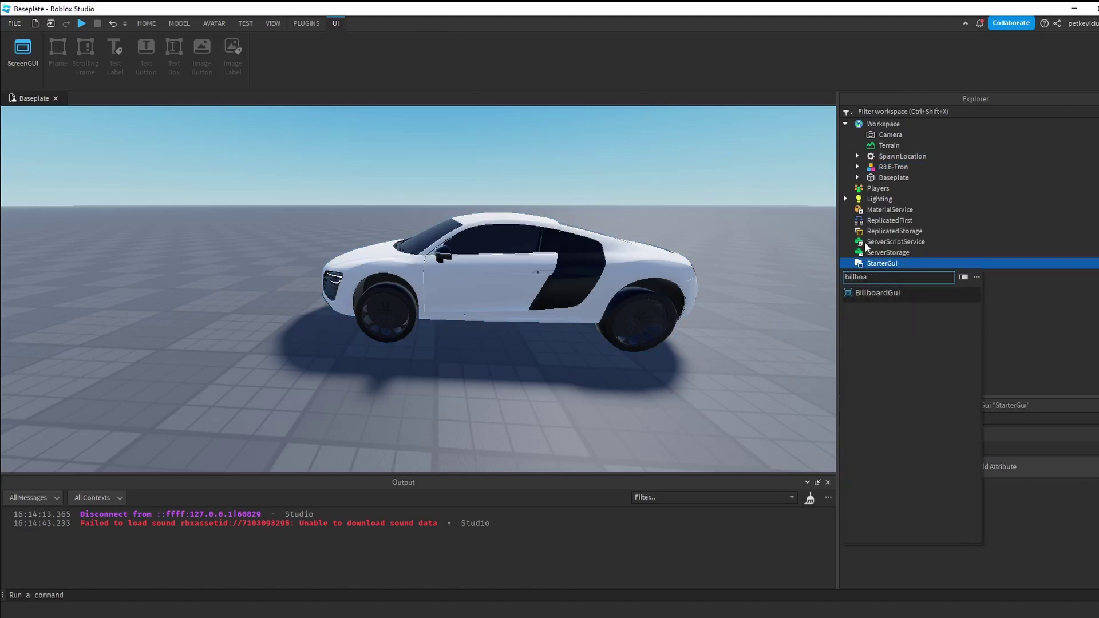
click(905, 293)
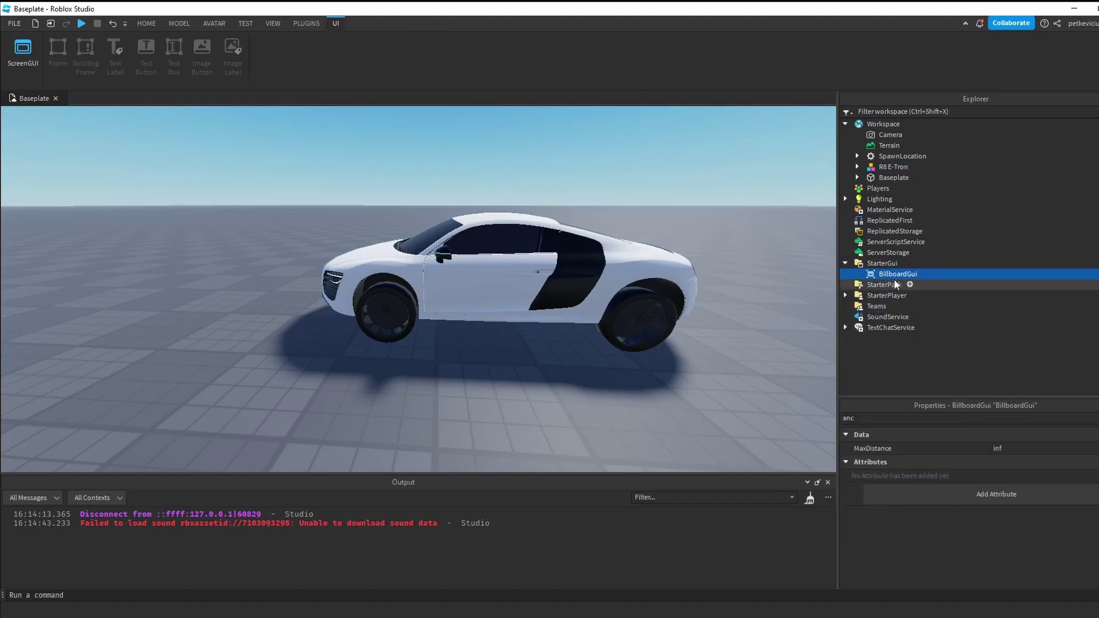
click(924, 274)
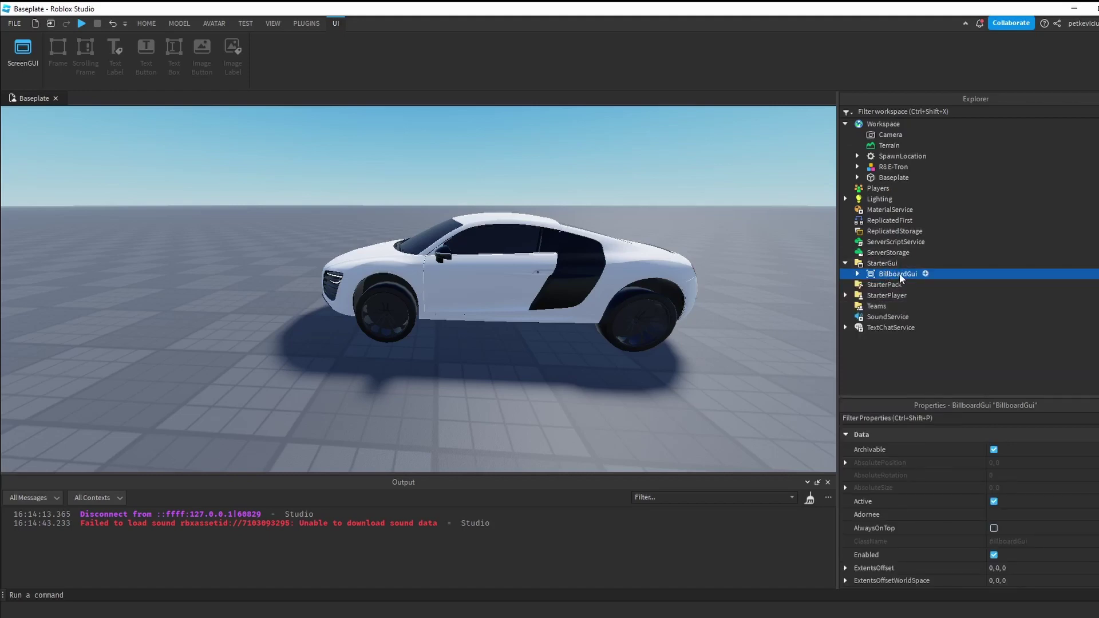
Enable AlwaysOnTop on the BillboardGui and set its Adornee to the R8 E-Tron model.
scroll(923, 434, down, 1)
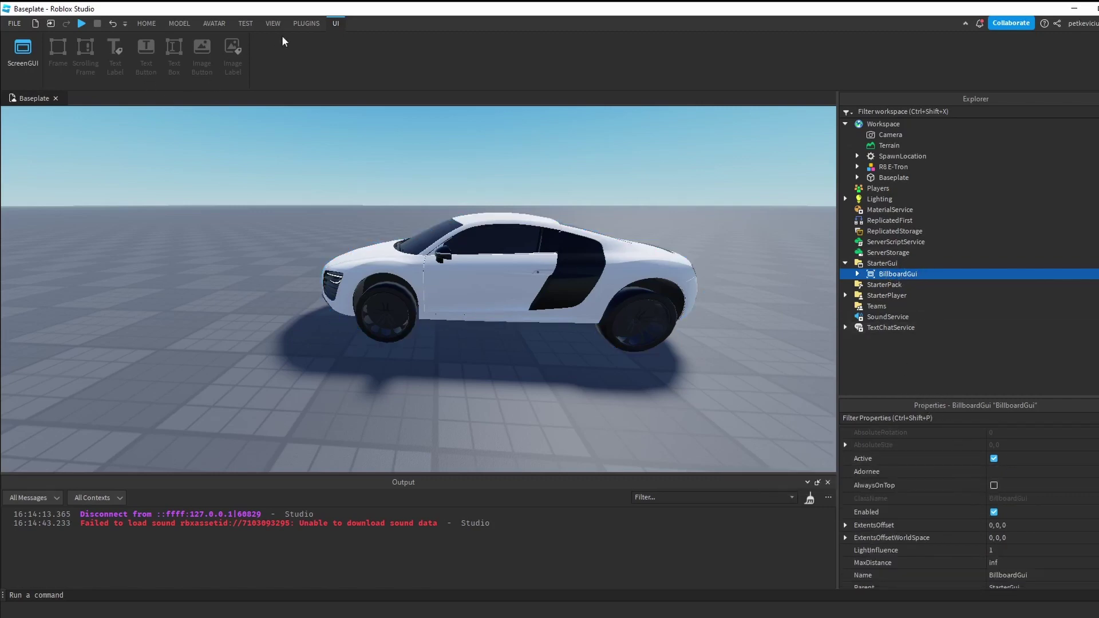
click(273, 23)
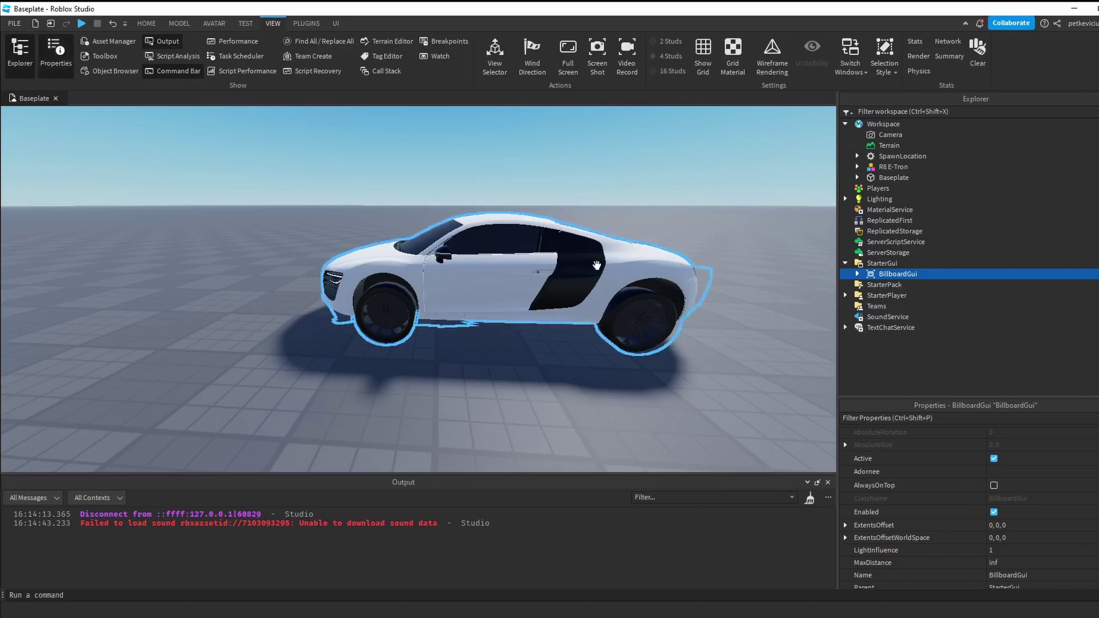
click(993, 485)
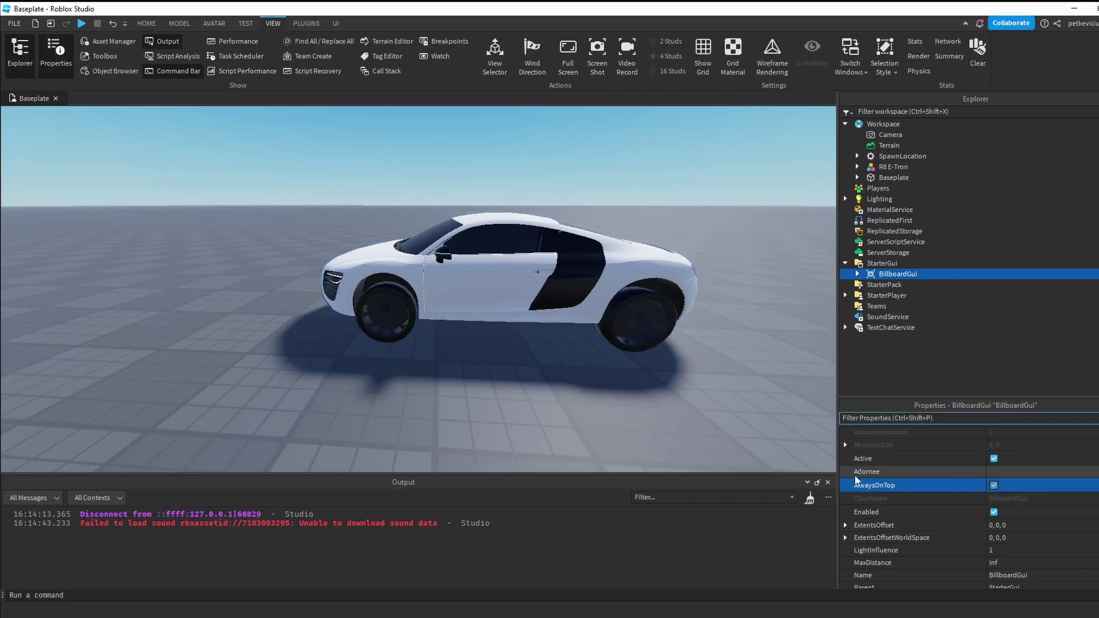
click(996, 470)
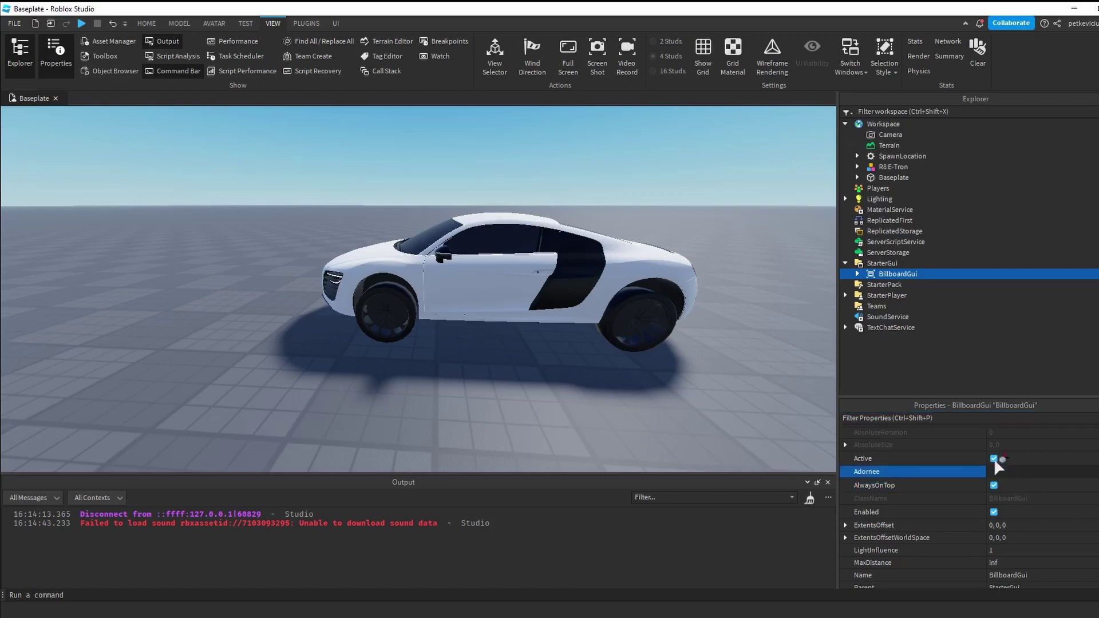
click(893, 167)
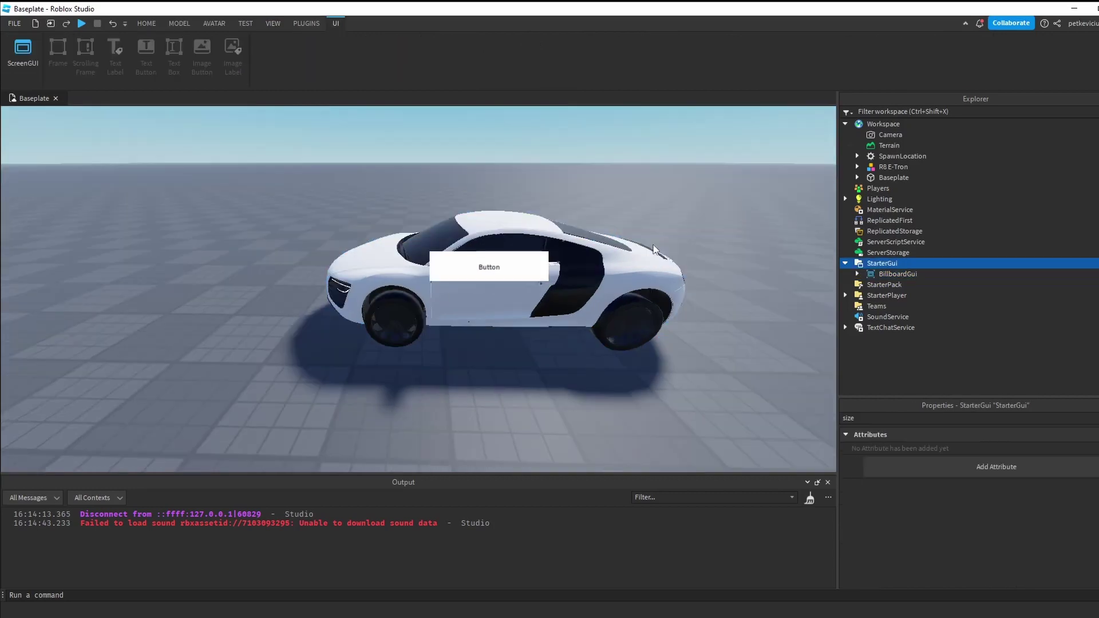
Set the X and Y size offsets of the BillboardGui to 0.
scroll(662, 194, up, 3)
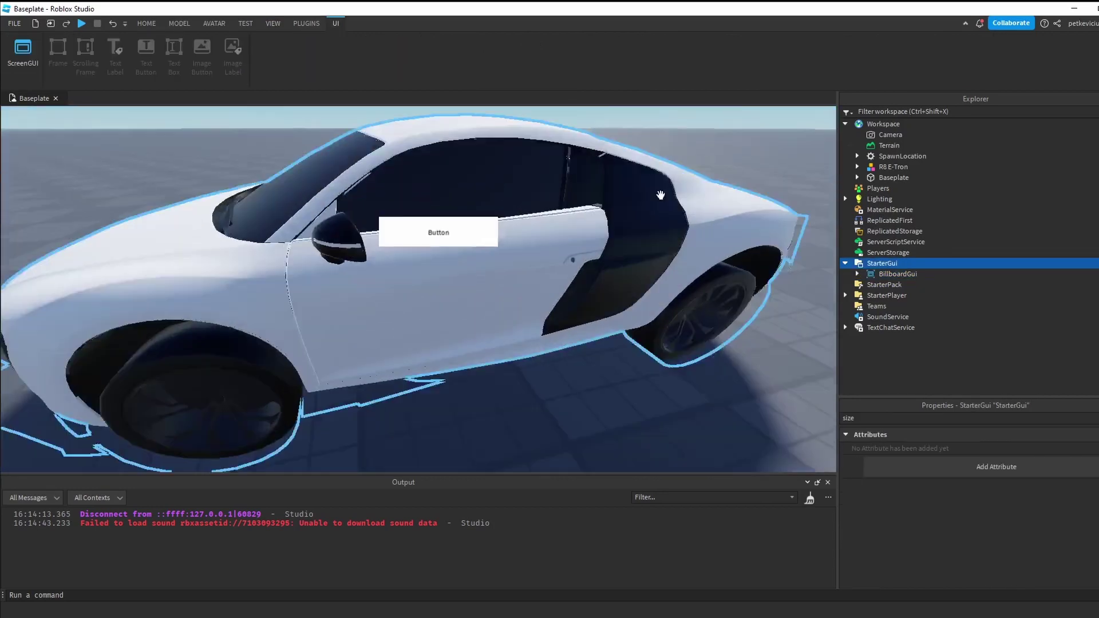
scroll(662, 195, down, 8)
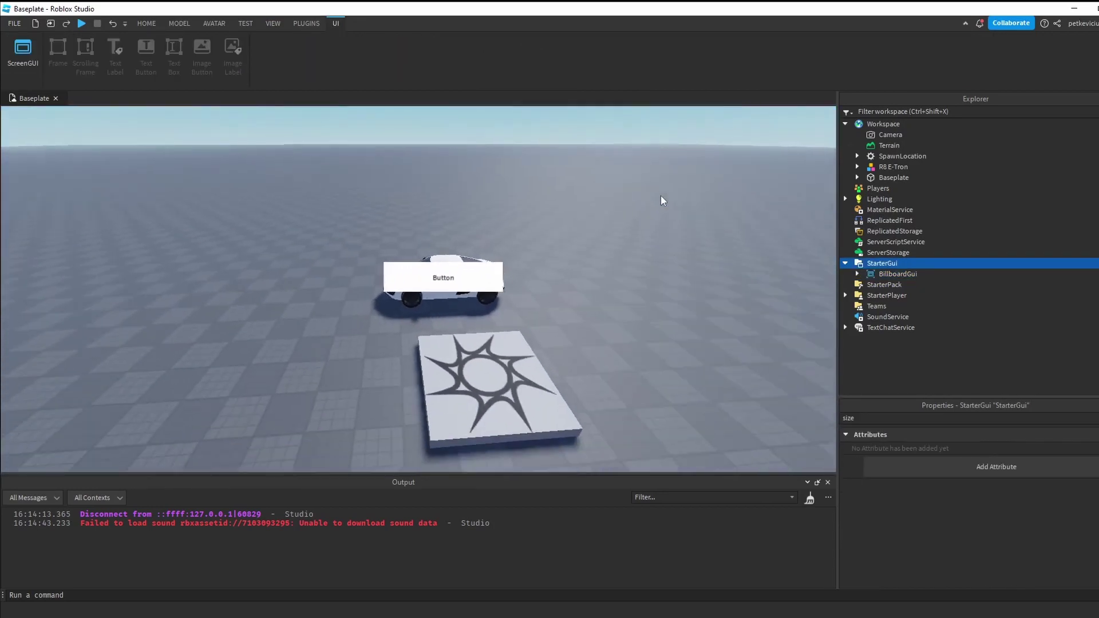
right_drag(660, 194, 660, 194)
scroll(660, 195, up, 5)
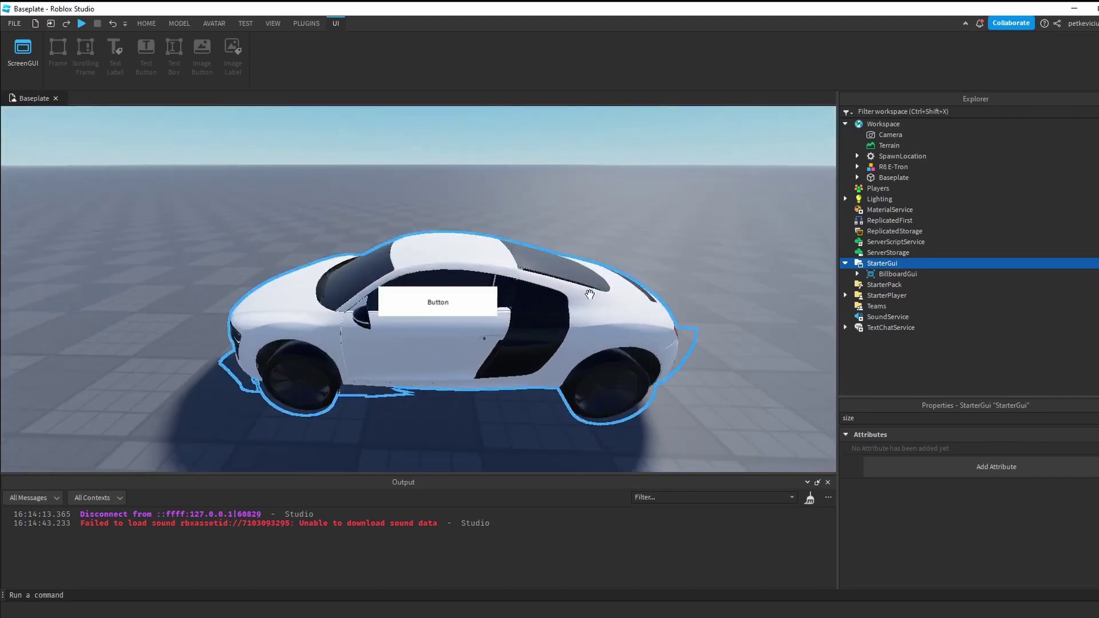
click(891, 271)
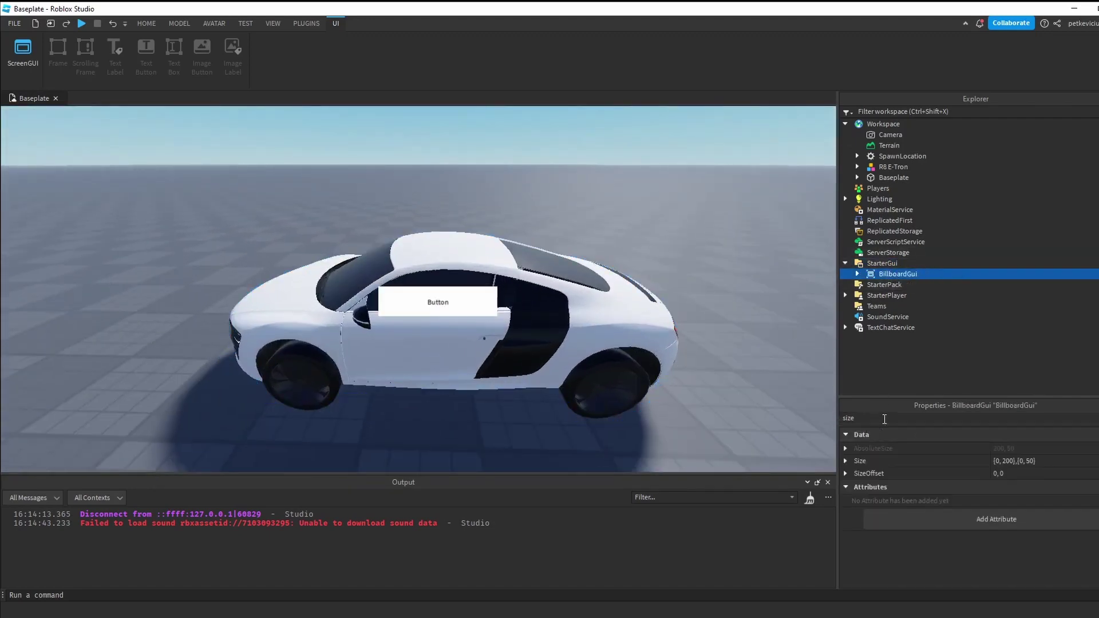
double_click(880, 460)
click(857, 474)
click(940, 498)
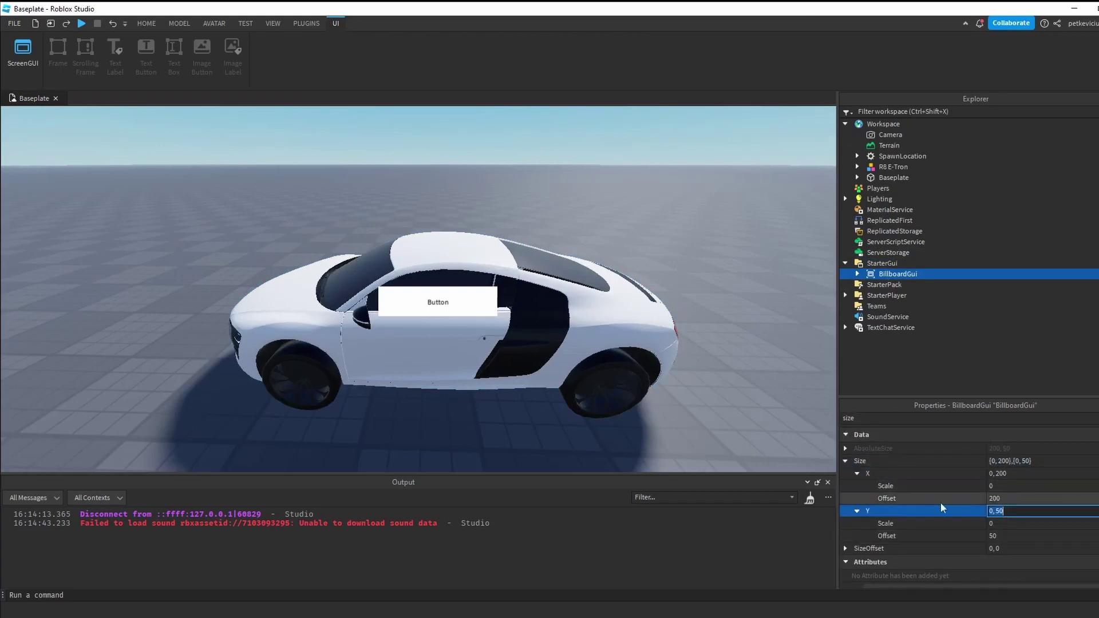
text(0)
key(Return)
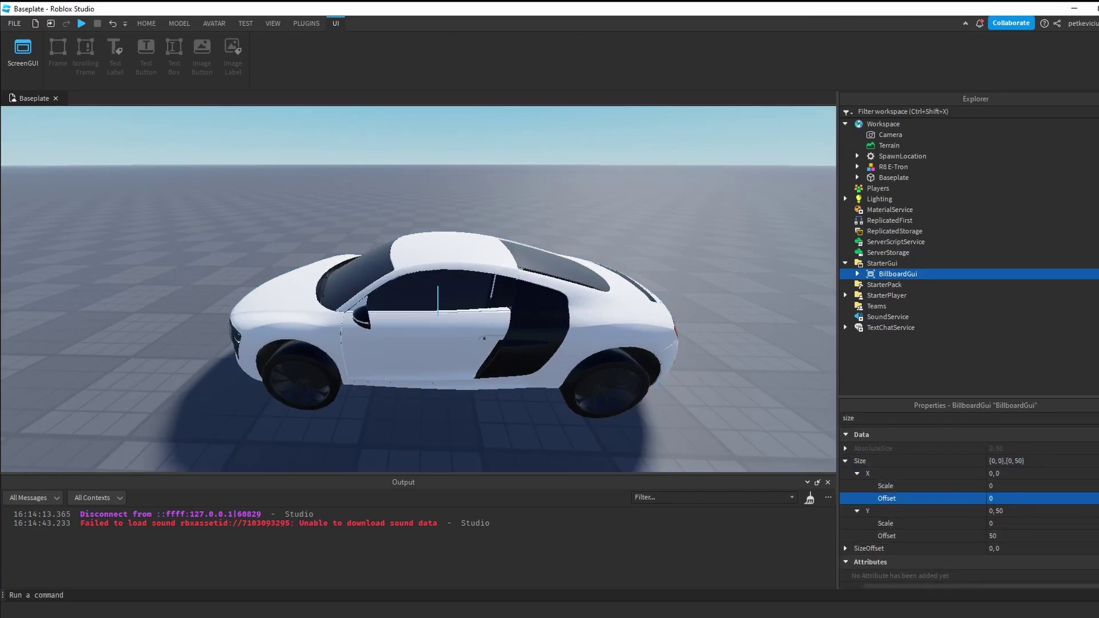
click(1080, 537)
text(0)
key(Return)
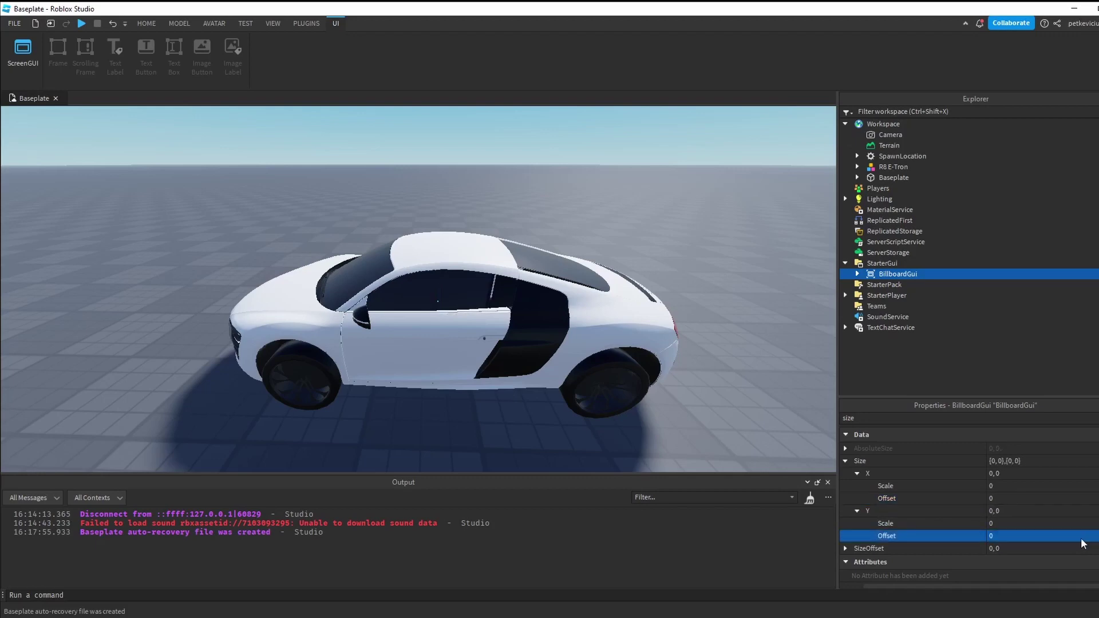
Set the BillboardGui's size scale to 6 in X and 3 in Y.
click(1003, 486)
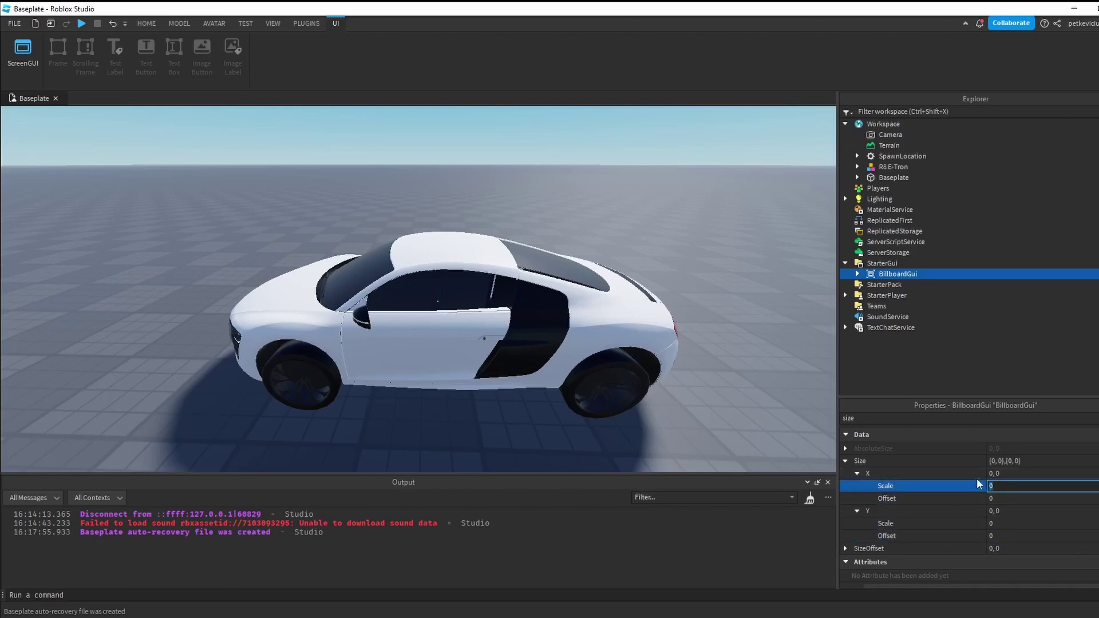
text(6)
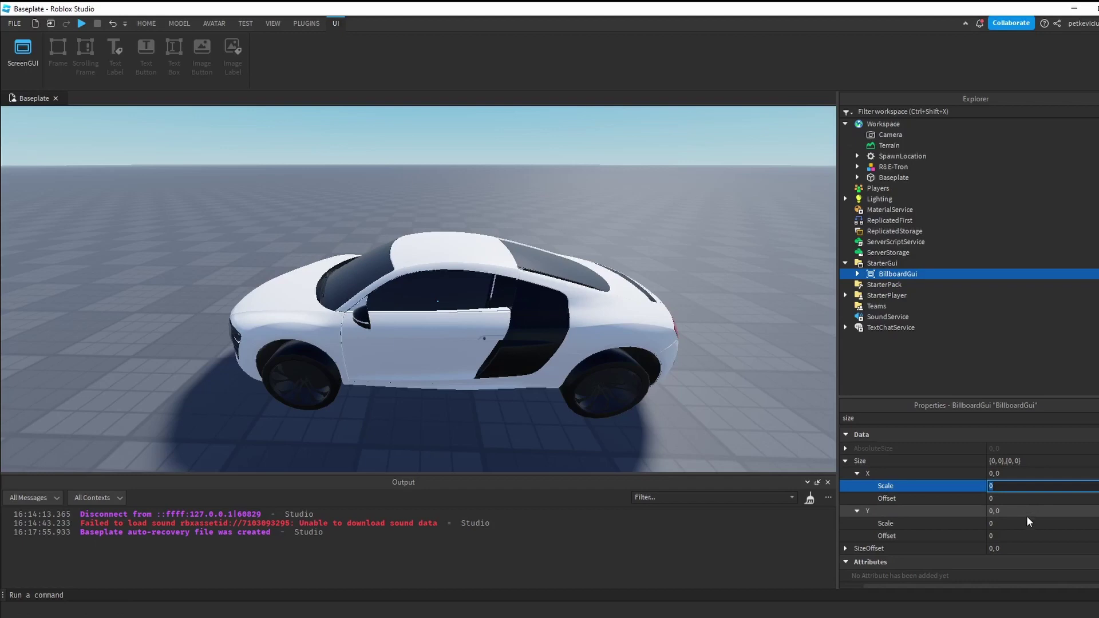
click(1013, 525)
text(3)
key(Return)
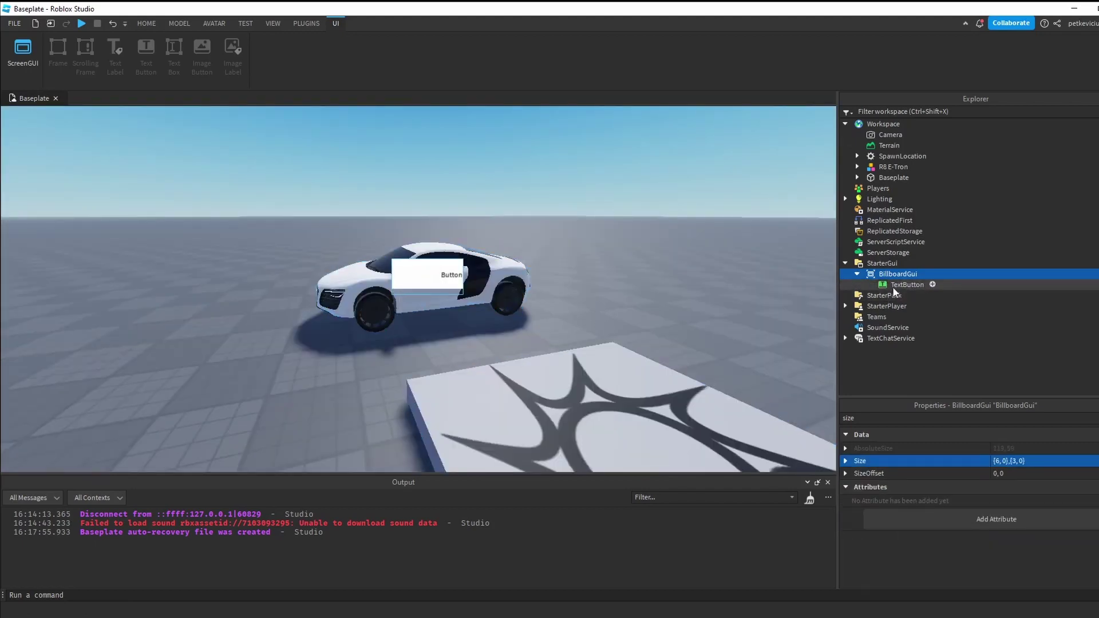
Set the X and Y size offsets of the TextButton inside the BillboardGui to 0.
click(900, 284)
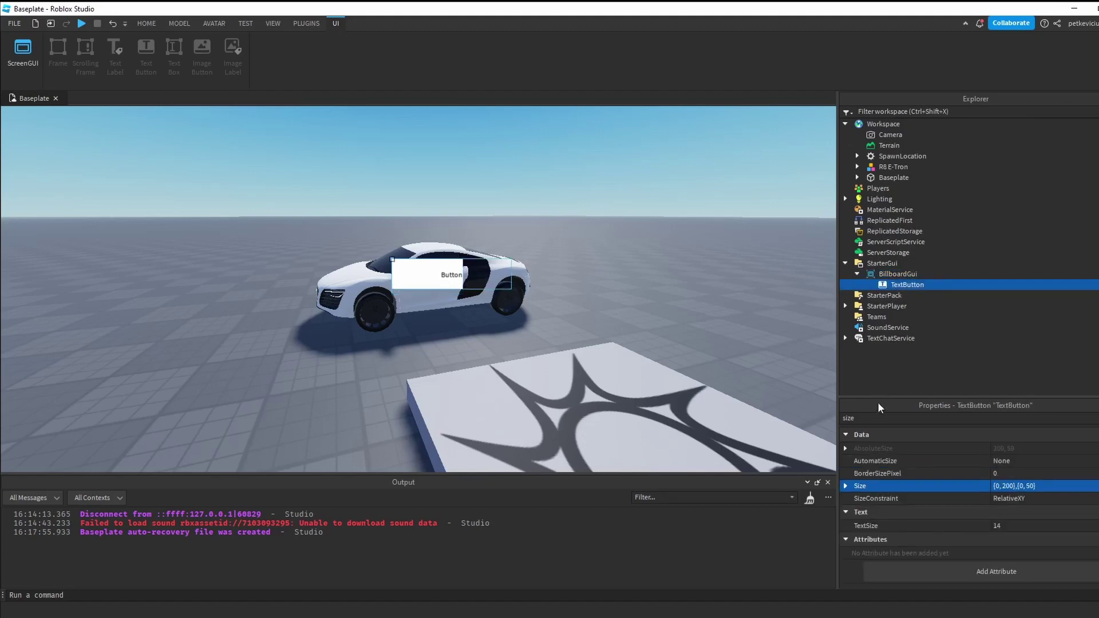
click(846, 485)
click(1002, 523)
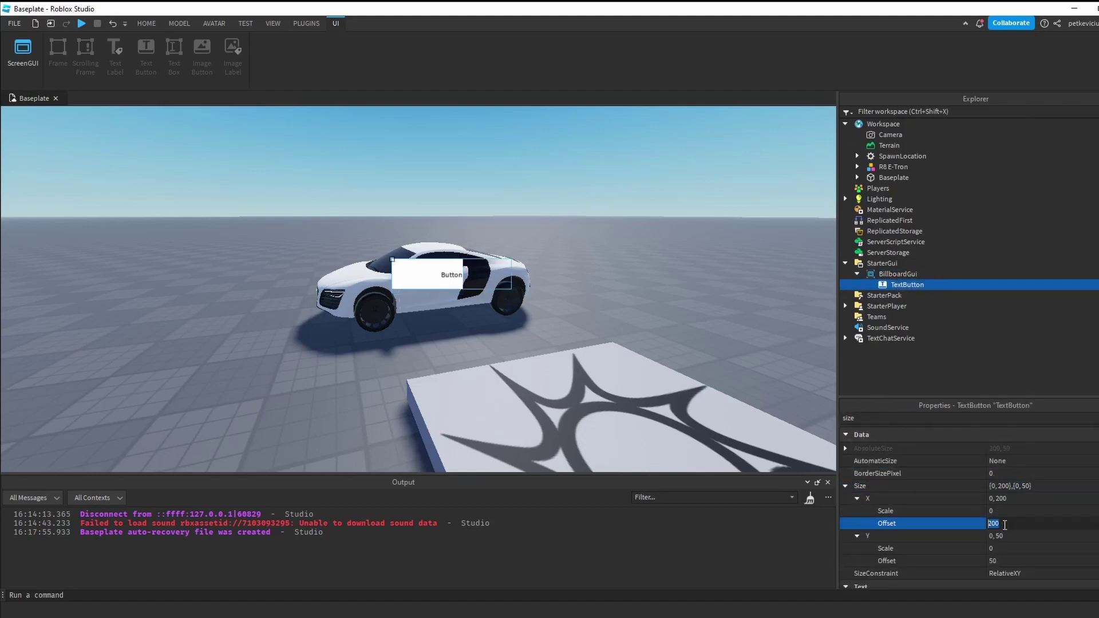
text(0)
key(Return)
click(1002, 560)
text(0)
key(Return)
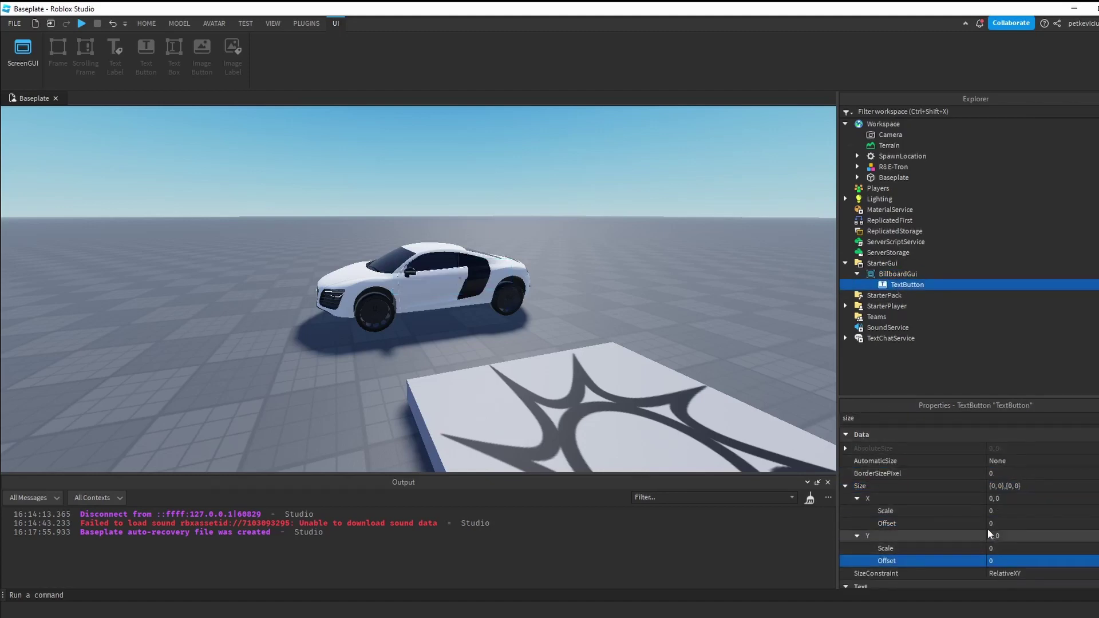
Set the TextButton's size scale to 1 in both X and Y so it fills the BillboardGui.
click(999, 510)
text(1)
click(1008, 548)
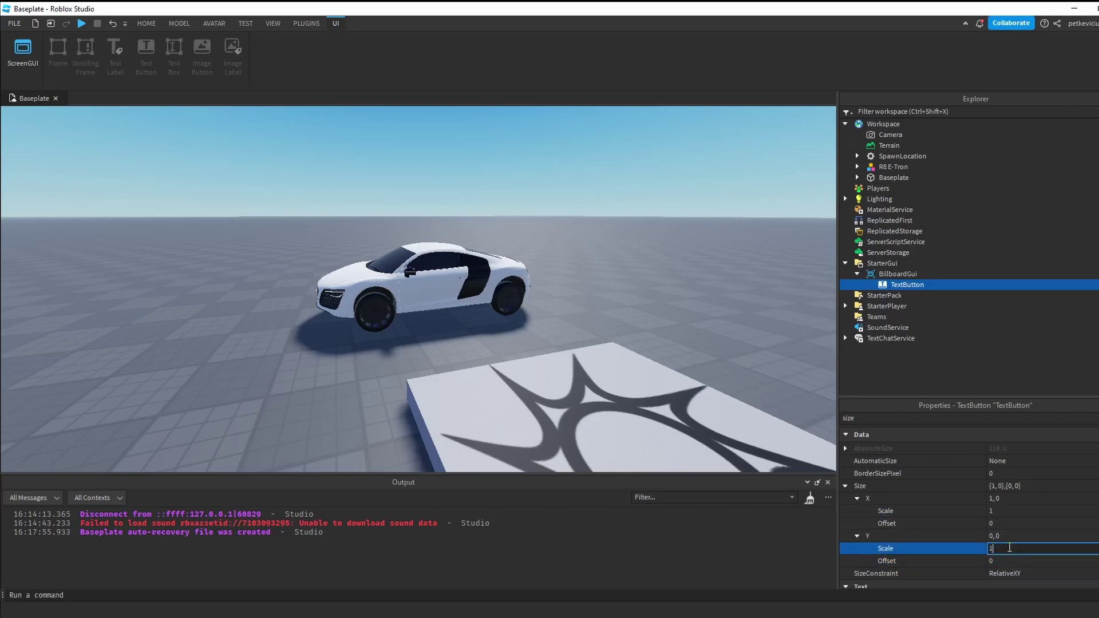
key(Return)
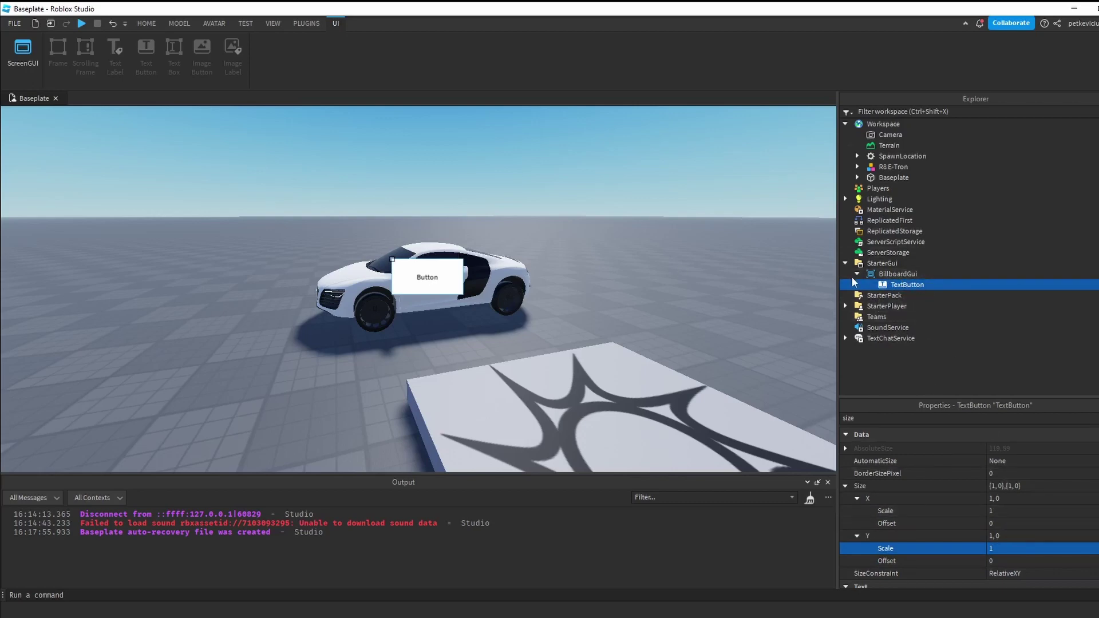
Try a size scale of 0.5 in X on the TextButton and restore its full width.
right_drag(572, 298, 558, 269)
click(1011, 510)
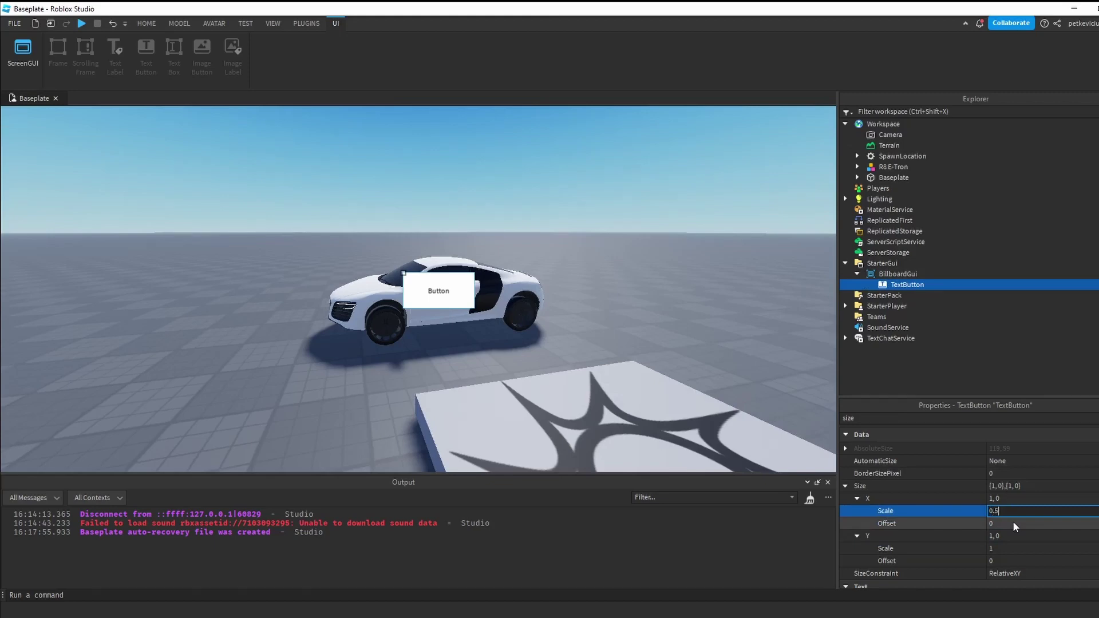
key(Return)
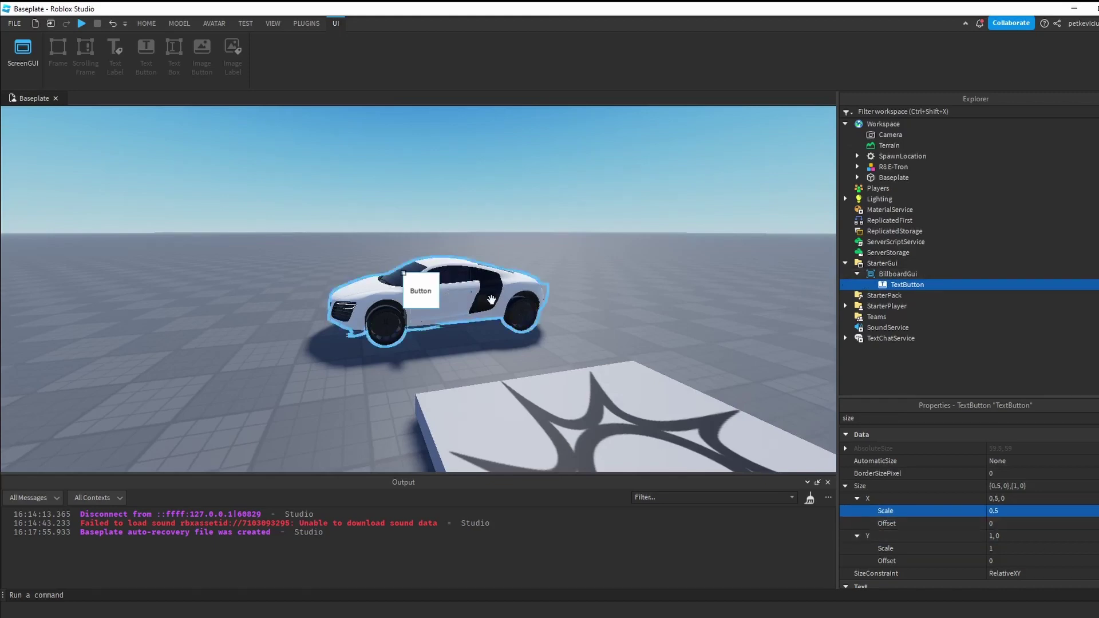
click(1060, 511)
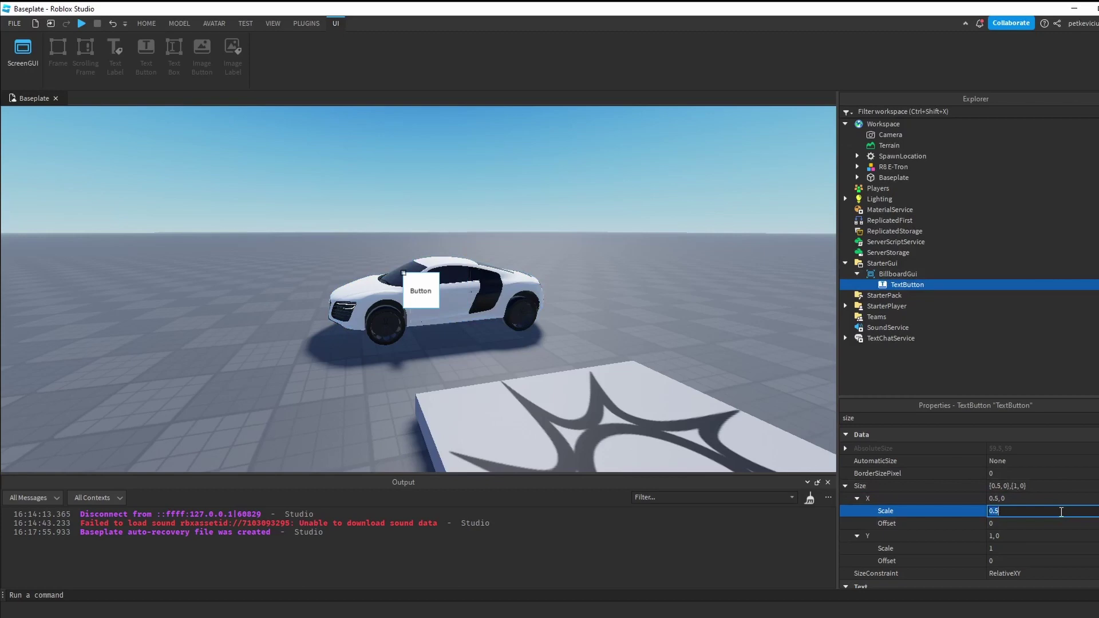
key(Return)
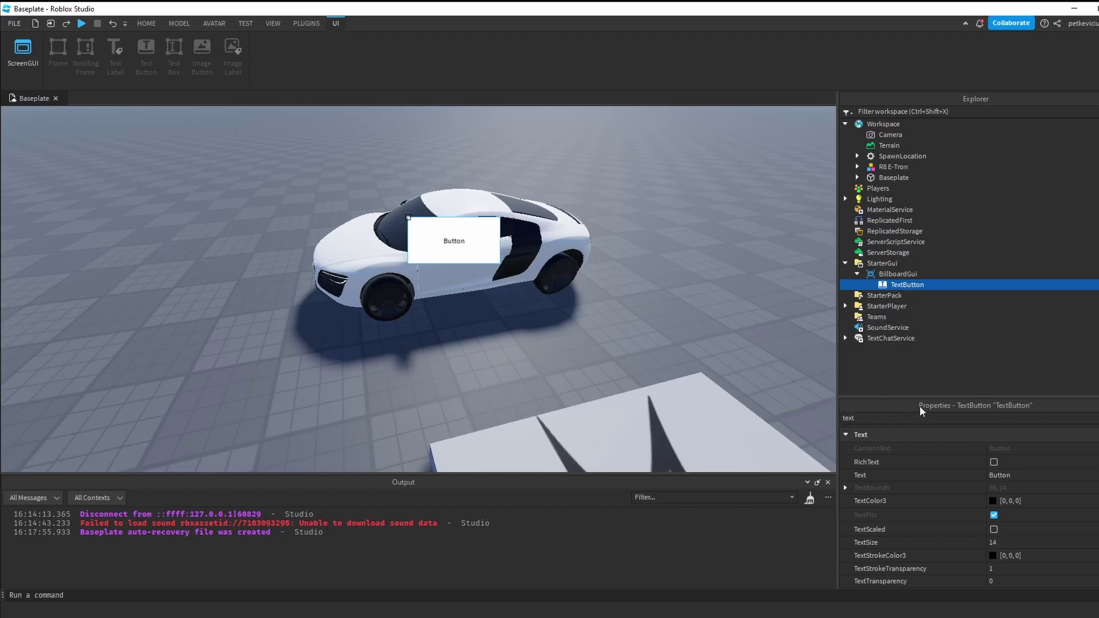
Set the TextButton's text to "Purchase" and enable TextScaled on it.
click(1007, 476)
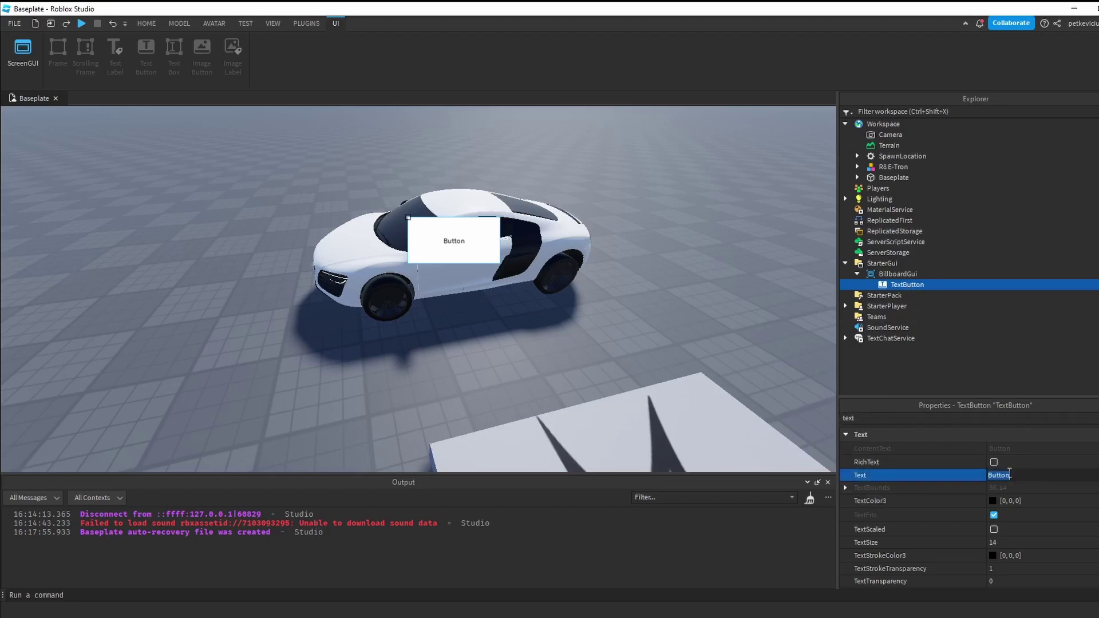
text(Pu)
text(rchase)
click(845, 419)
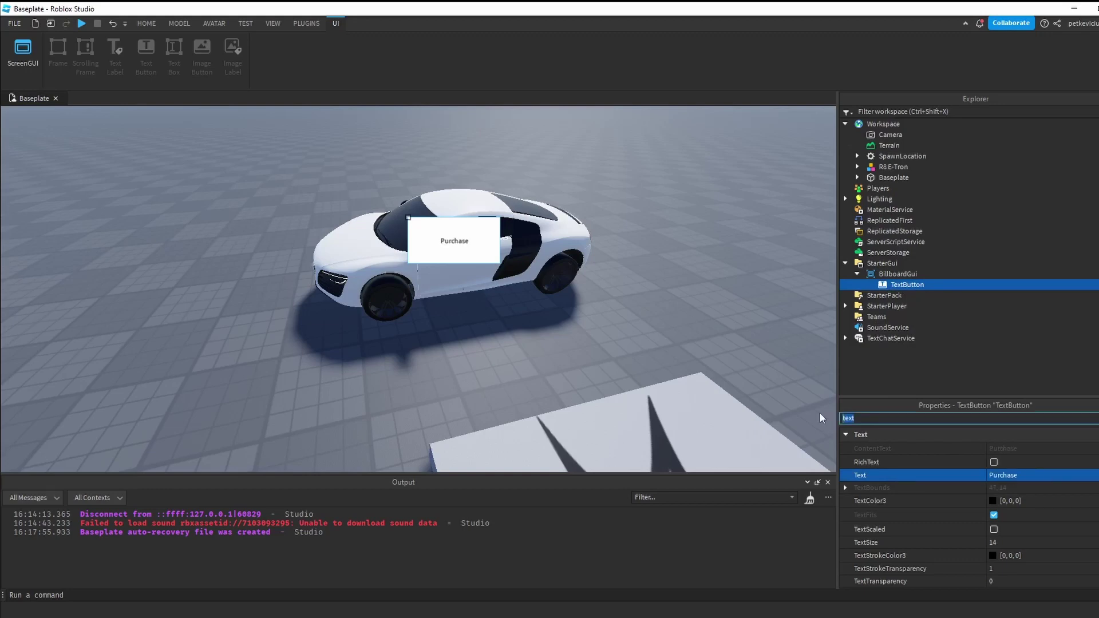
text(scaled)
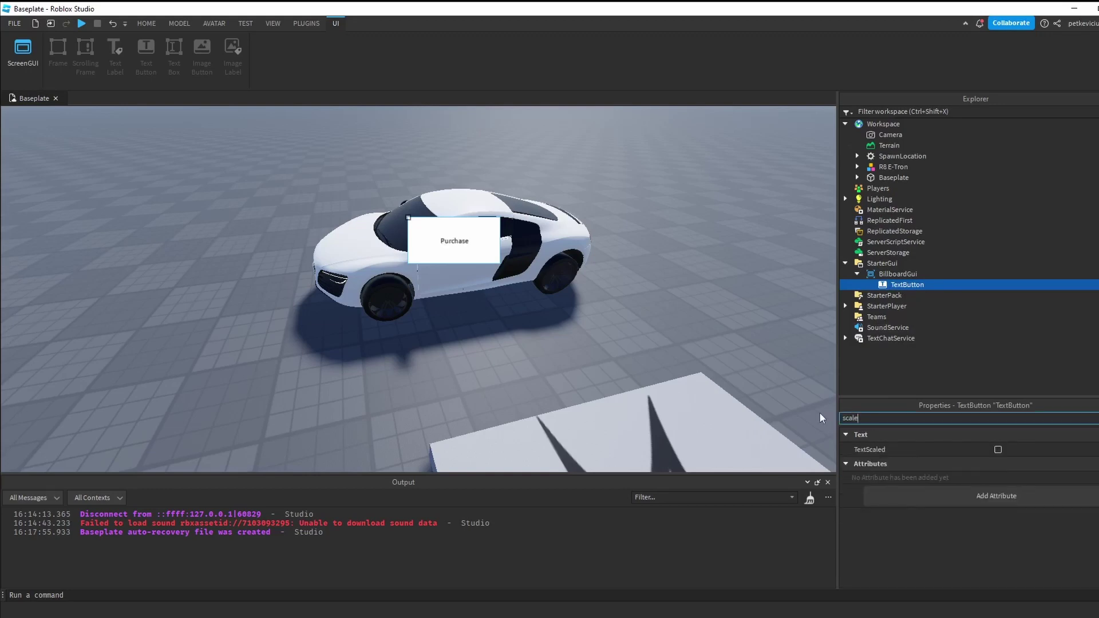
click(997, 450)
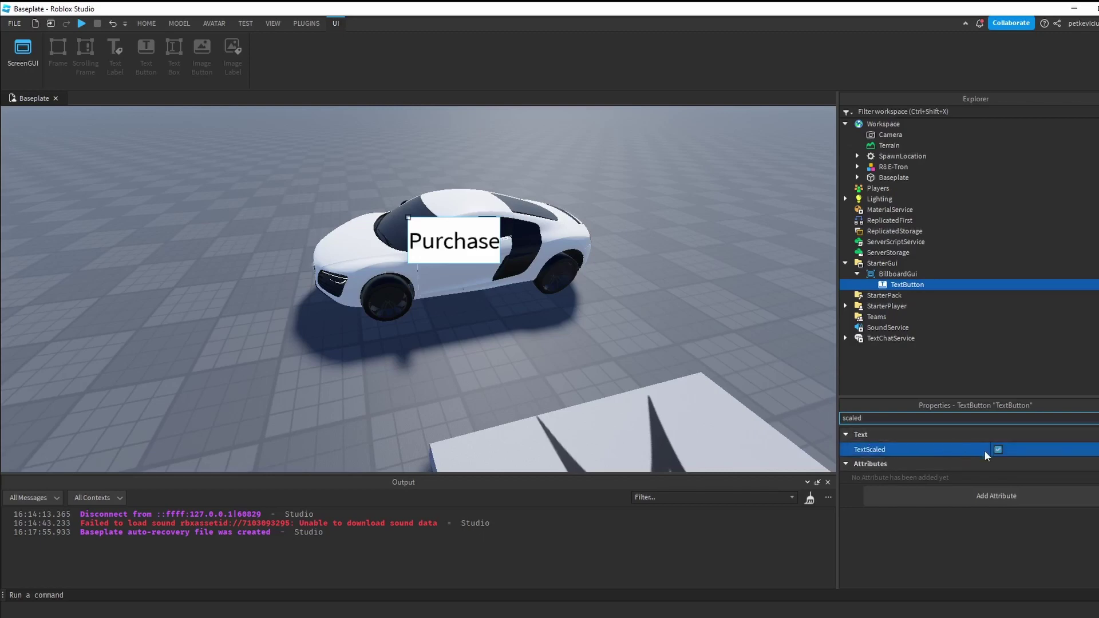
Change the TextButton's font face to Fredoka One.
text(font)
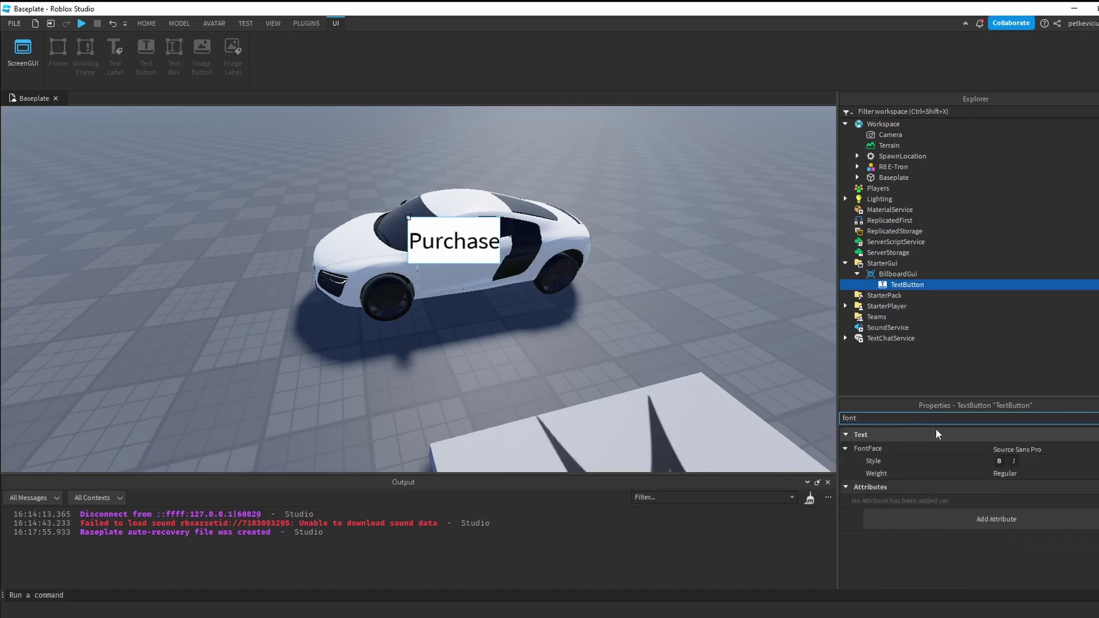
click(1039, 451)
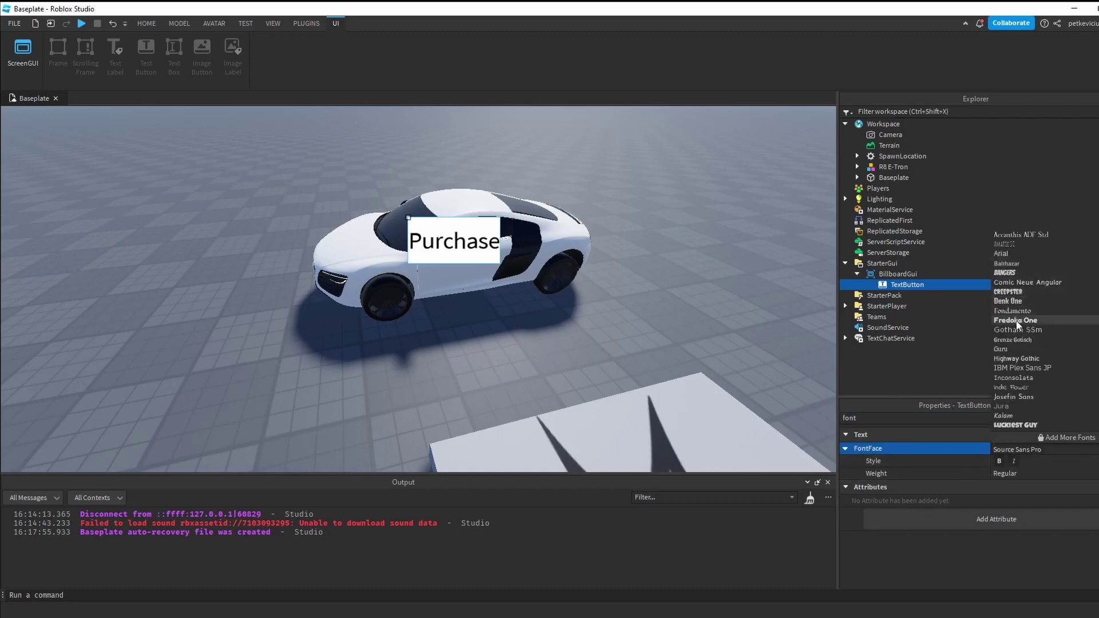
click(1015, 320)
Add a UIStroke to the TextButton and set its thickness to 5.
key(ctrl+i)
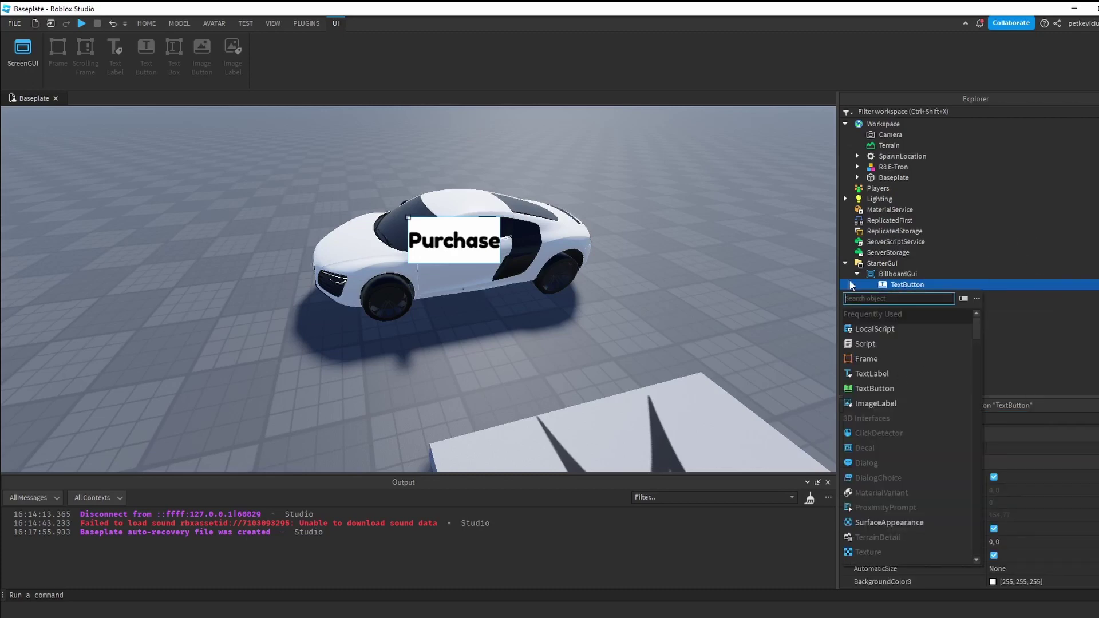
click(850, 278)
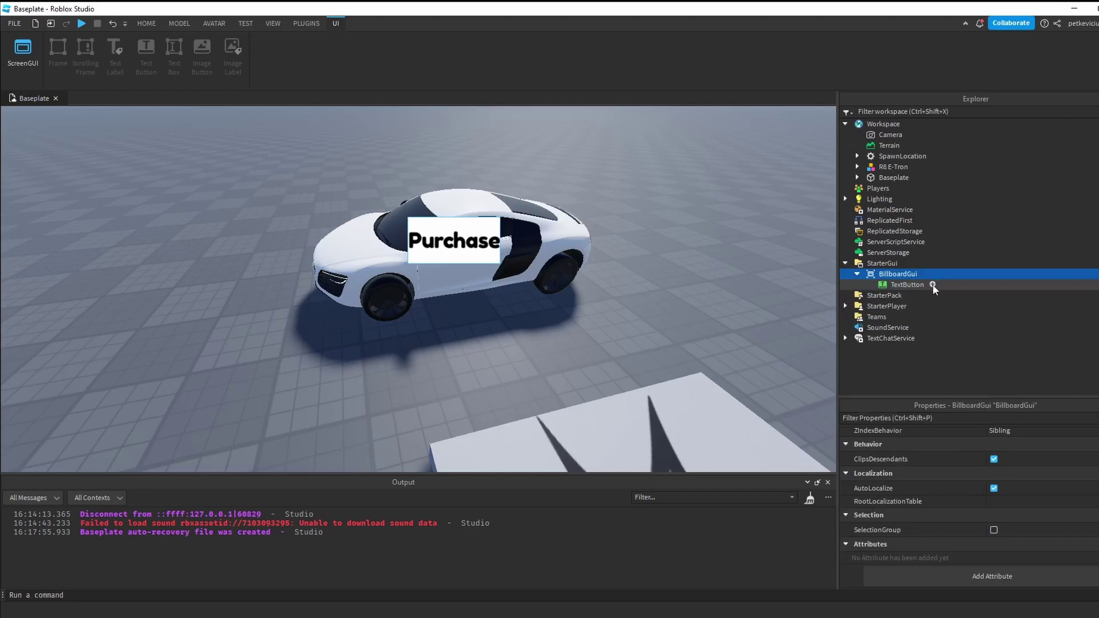
click(932, 284)
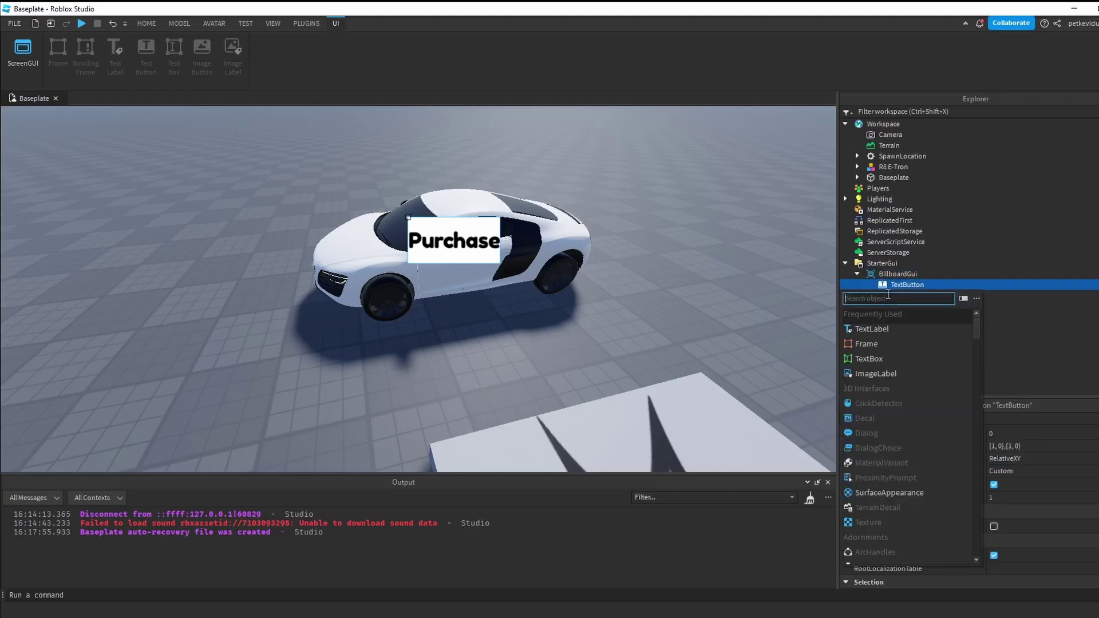
text(uistroke)
key(Return)
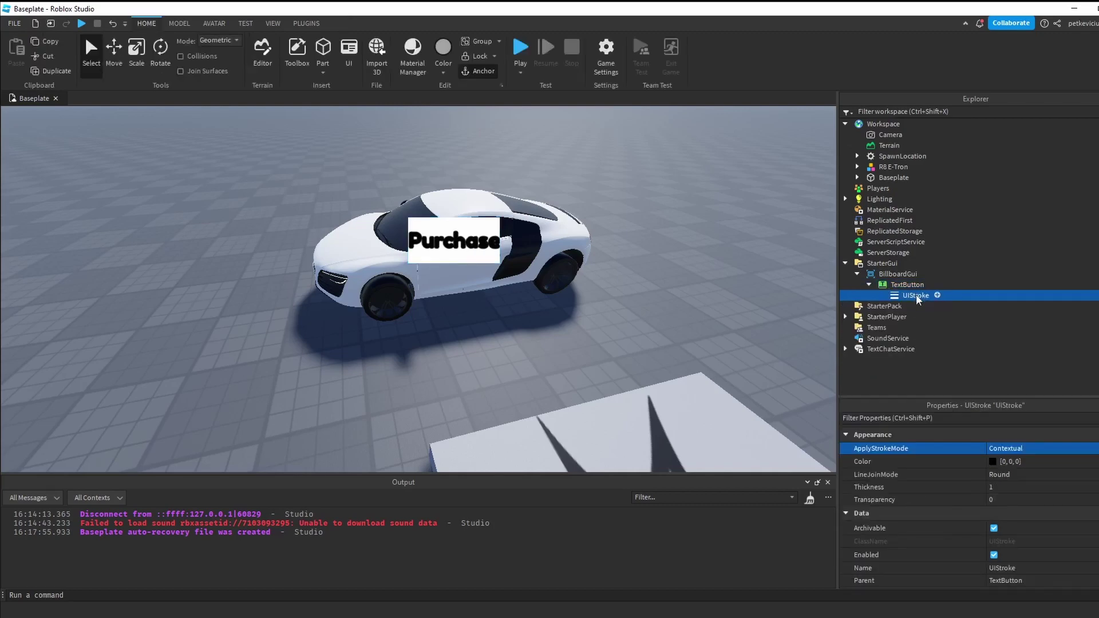
click(1001, 485)
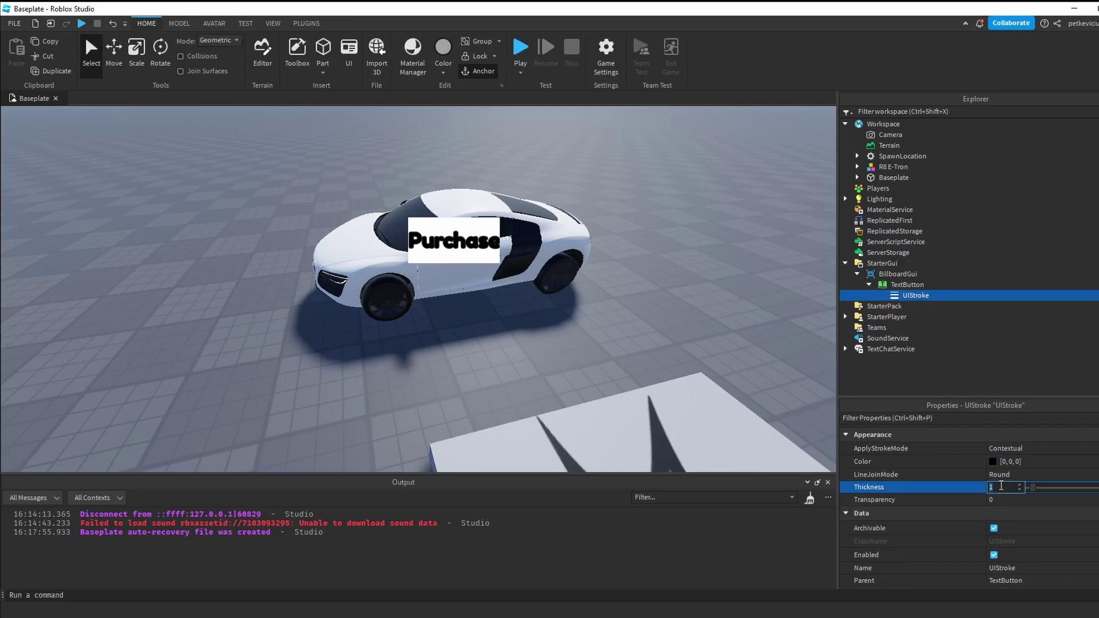
text(5)
key(Return)
Set the TextButton's TextColor3 to white (255, 255, 255).
click(907, 284)
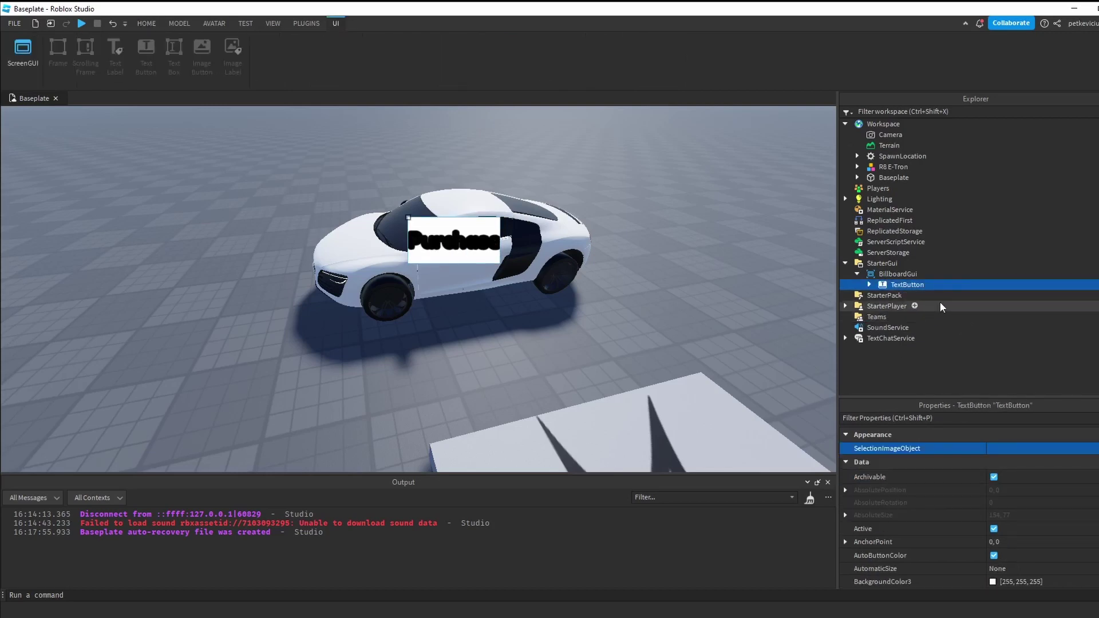
click(874, 417)
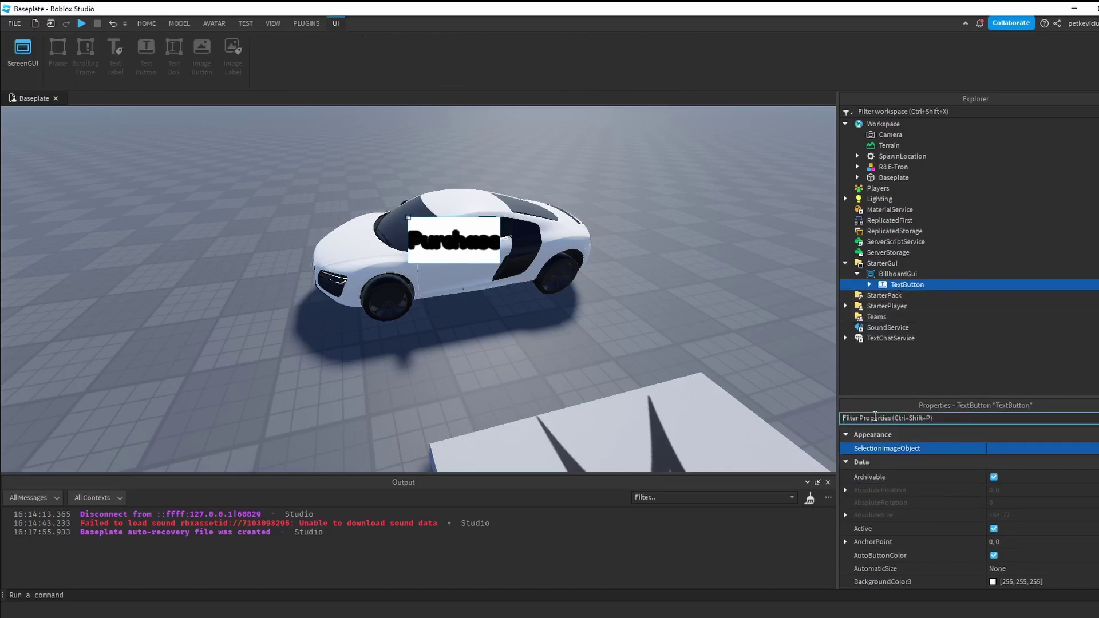
text(color)
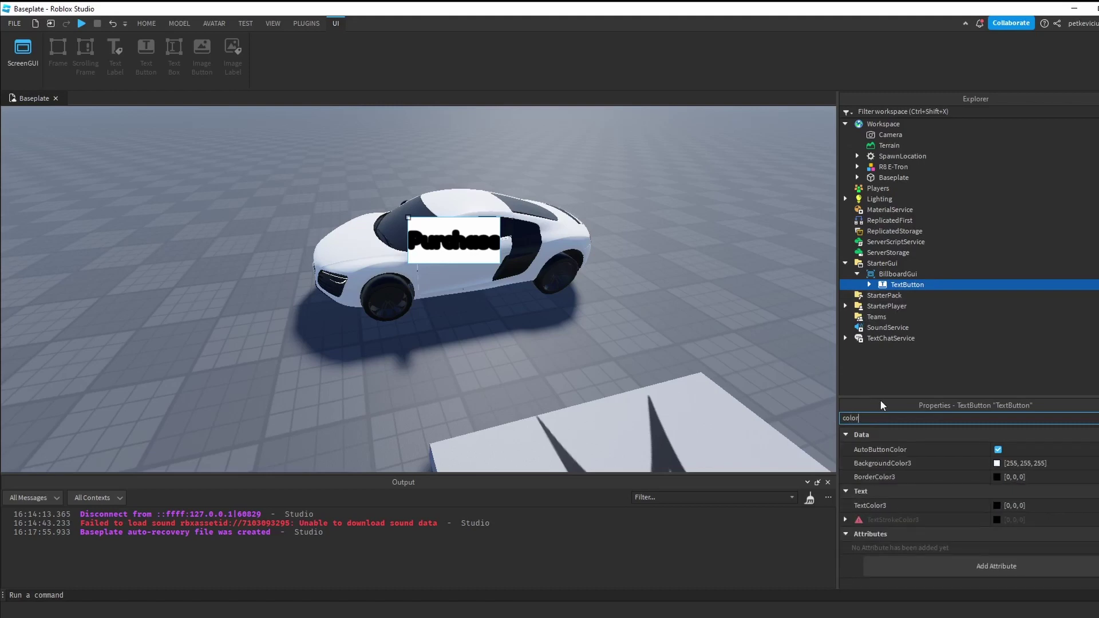
click(994, 505)
drag(703, 278, 701, 206)
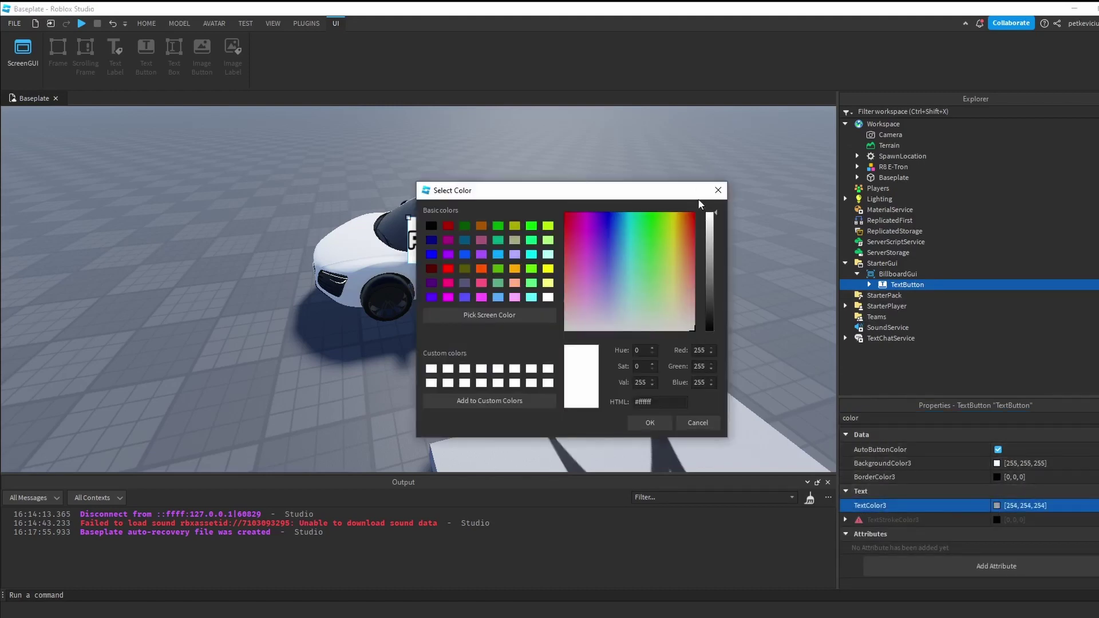
click(650, 422)
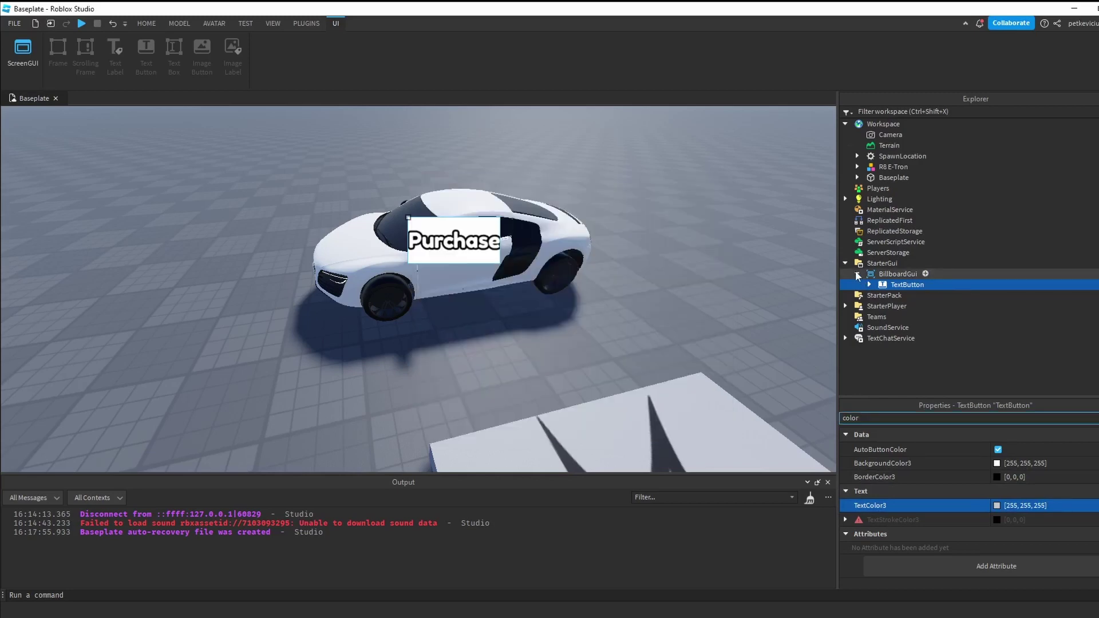
Add a UICorner object inside the TextButton.
mouse_move(931, 284)
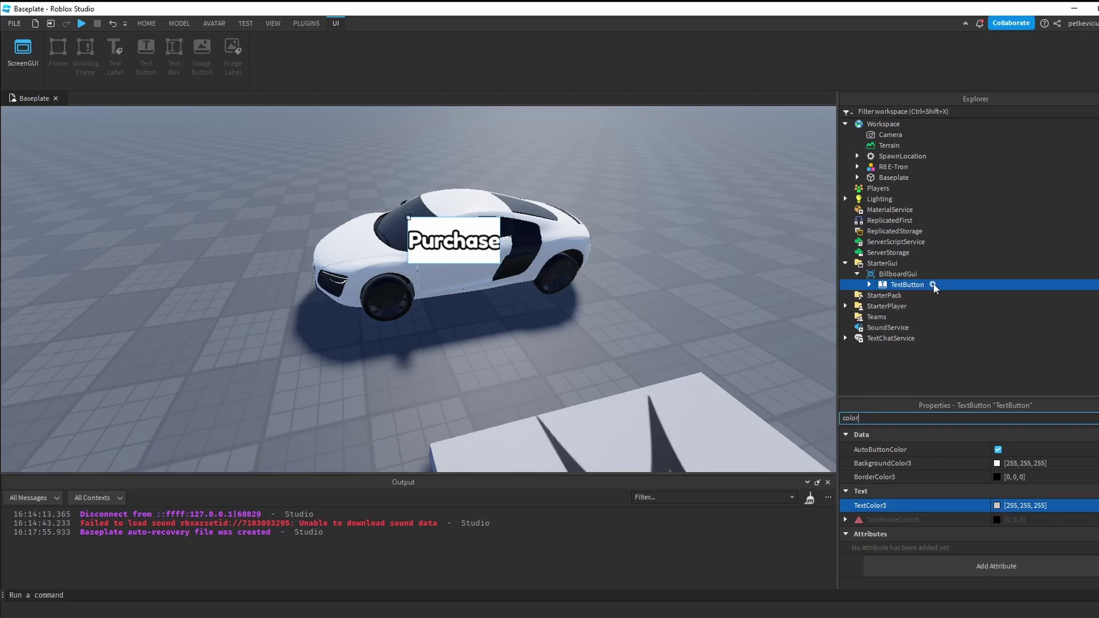
click(933, 284)
text(uicor)
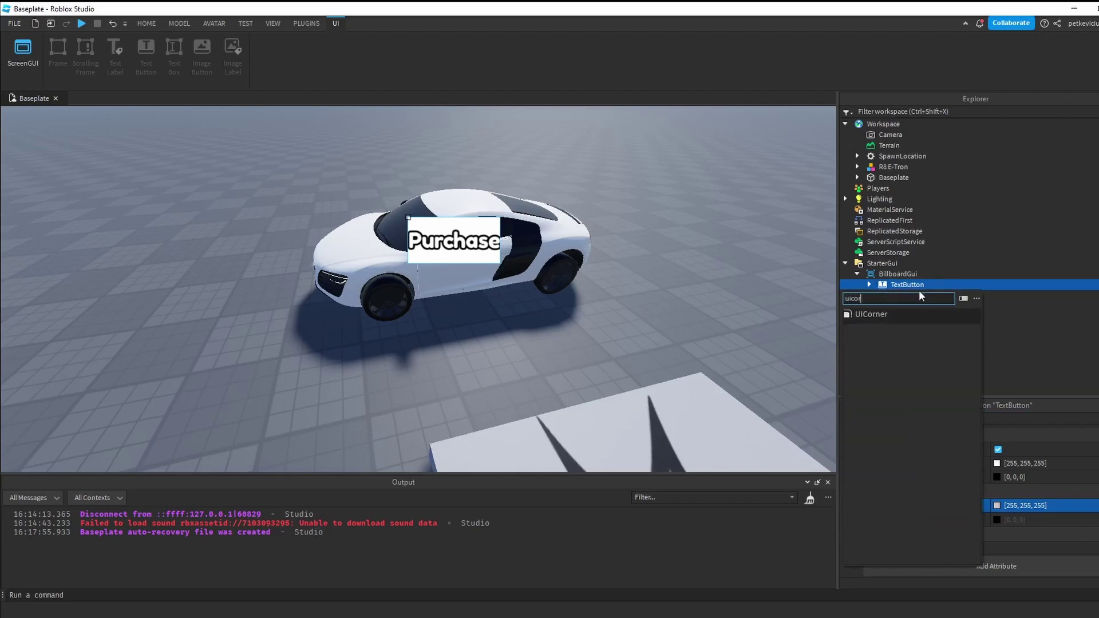
key(Return)
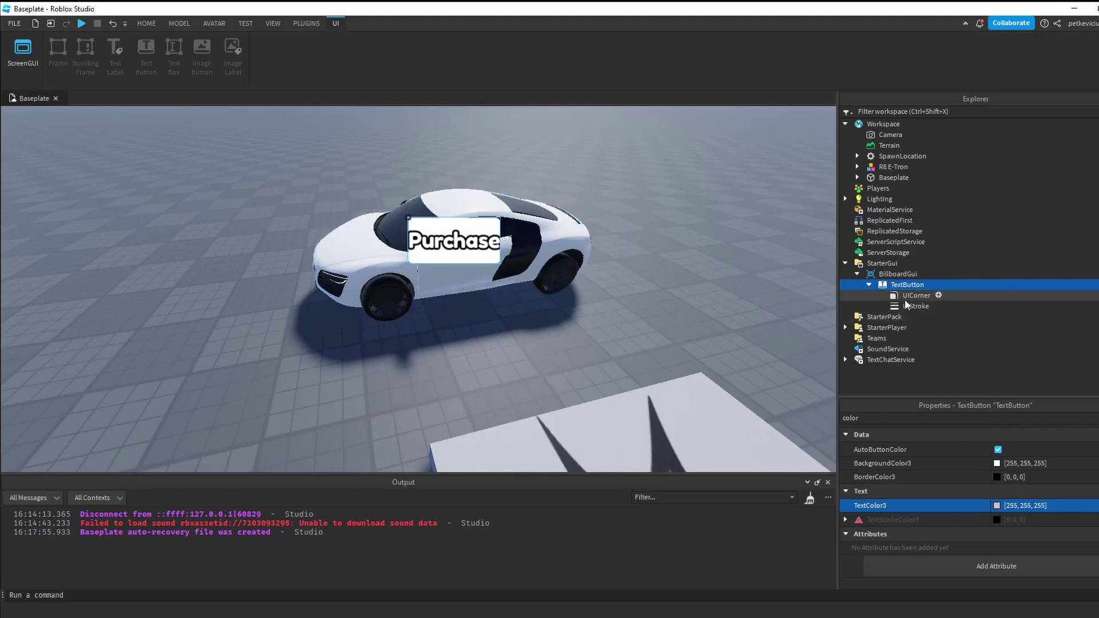
Set the offset of the UICorner's CornerRadius to 0.
click(910, 295)
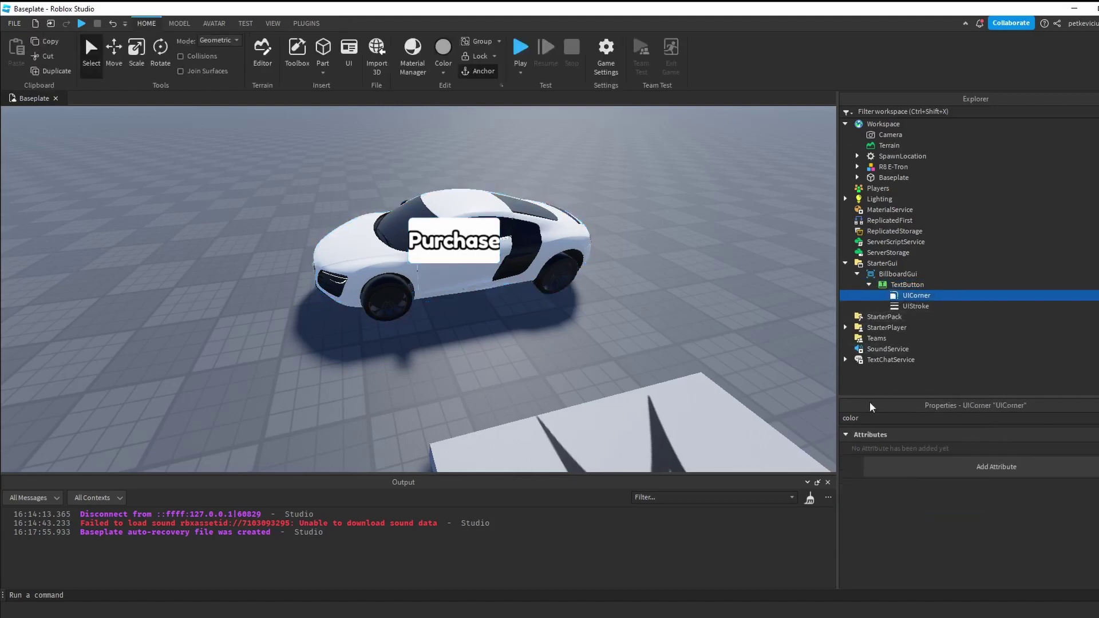
drag(871, 407, 921, 408)
key(BackSpace)
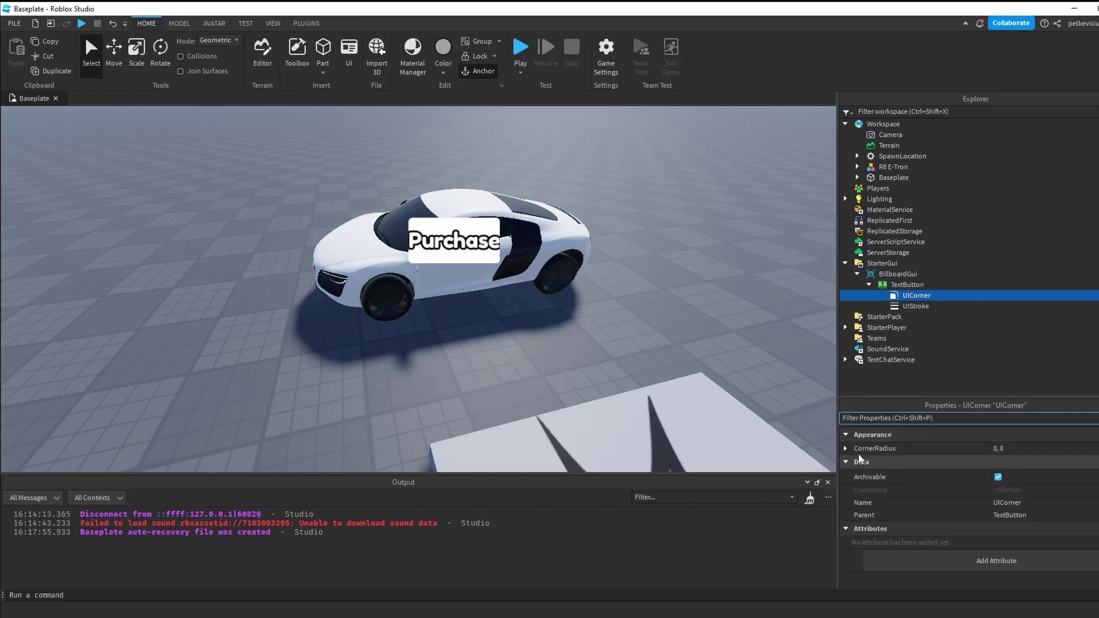
click(878, 449)
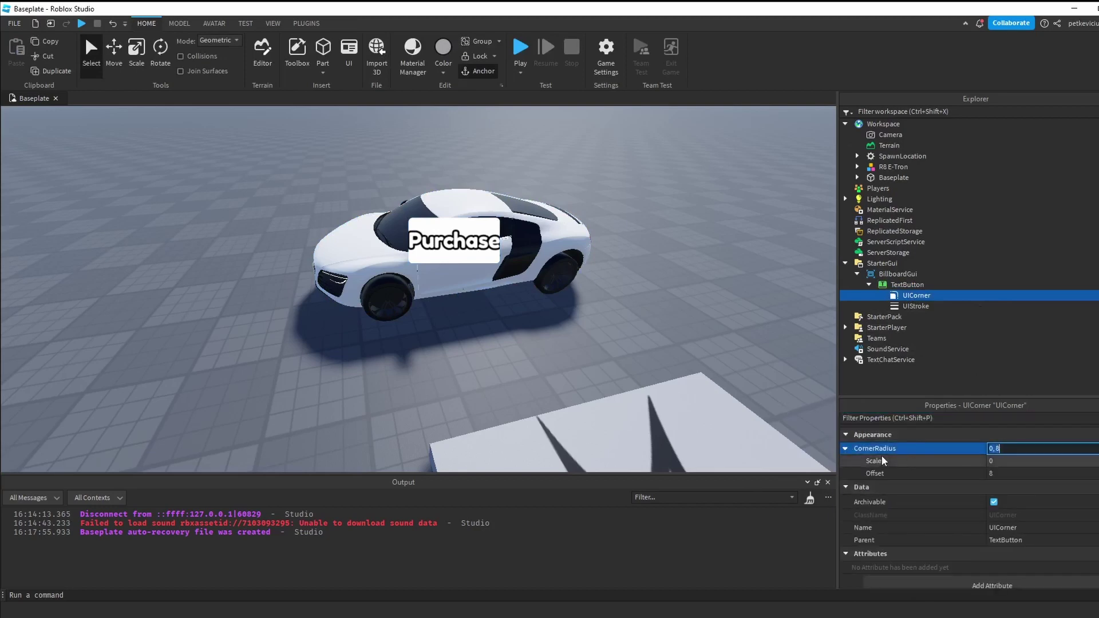
click(991, 473)
text(0)
key(Return)
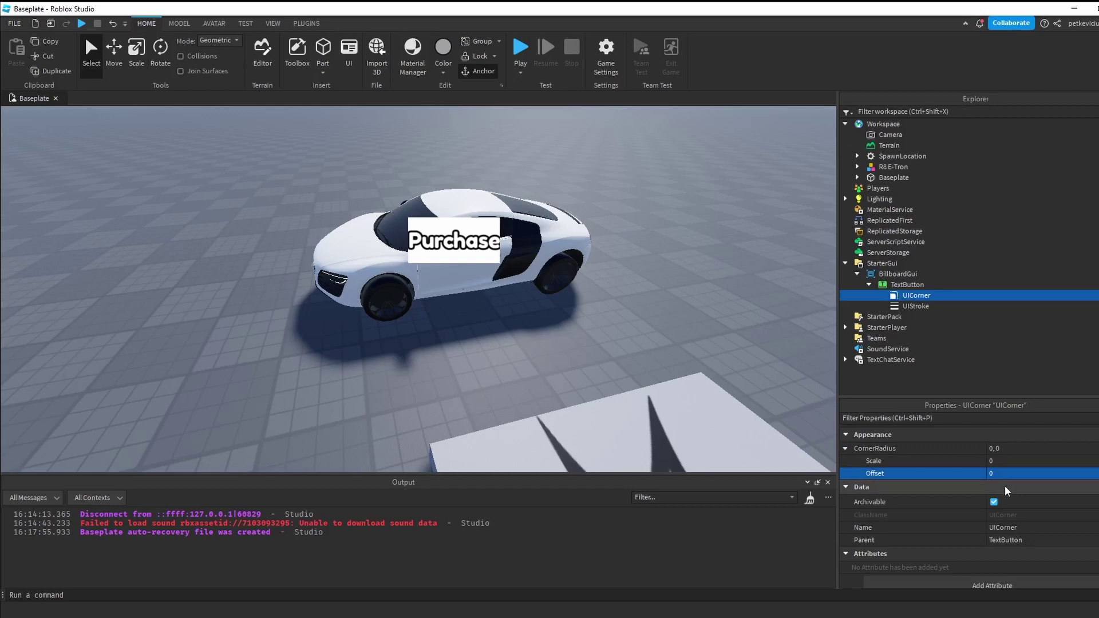
Try a scale of 0.2 for the UICorner's CornerRadius and settle on 0.3.
click(1006, 460)
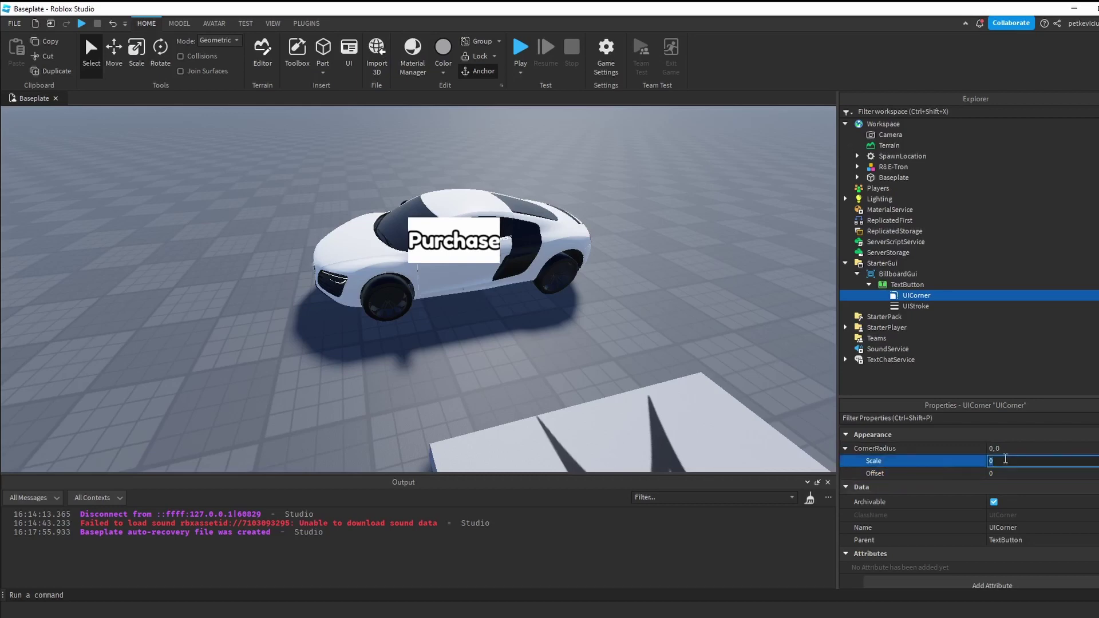
text(0.2)
key(Return)
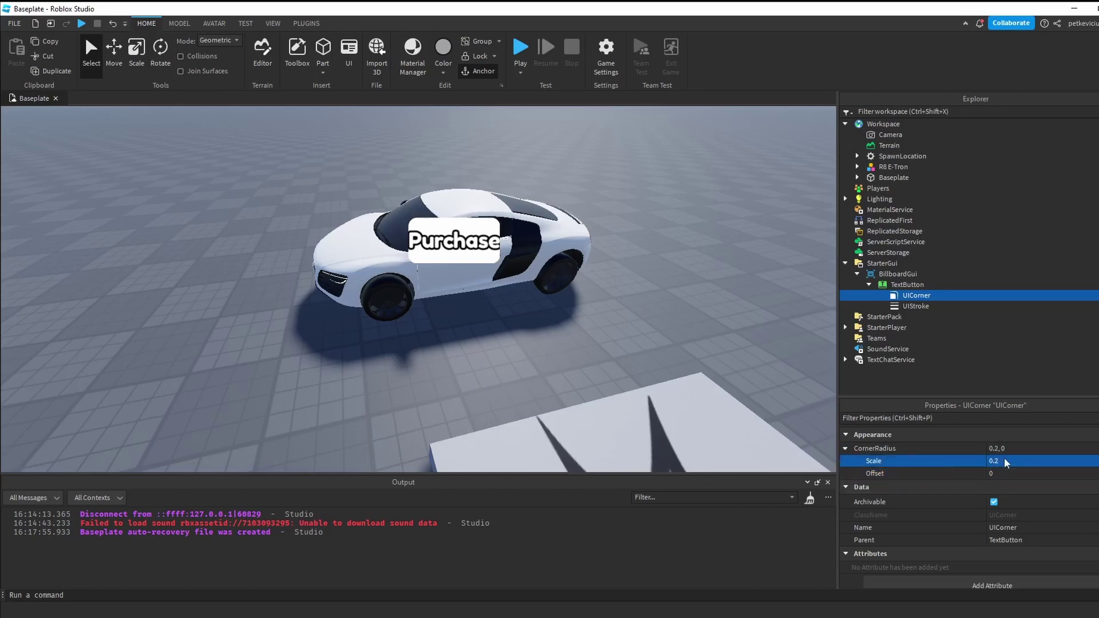
click(1006, 461)
text(0.3)
key(Return)
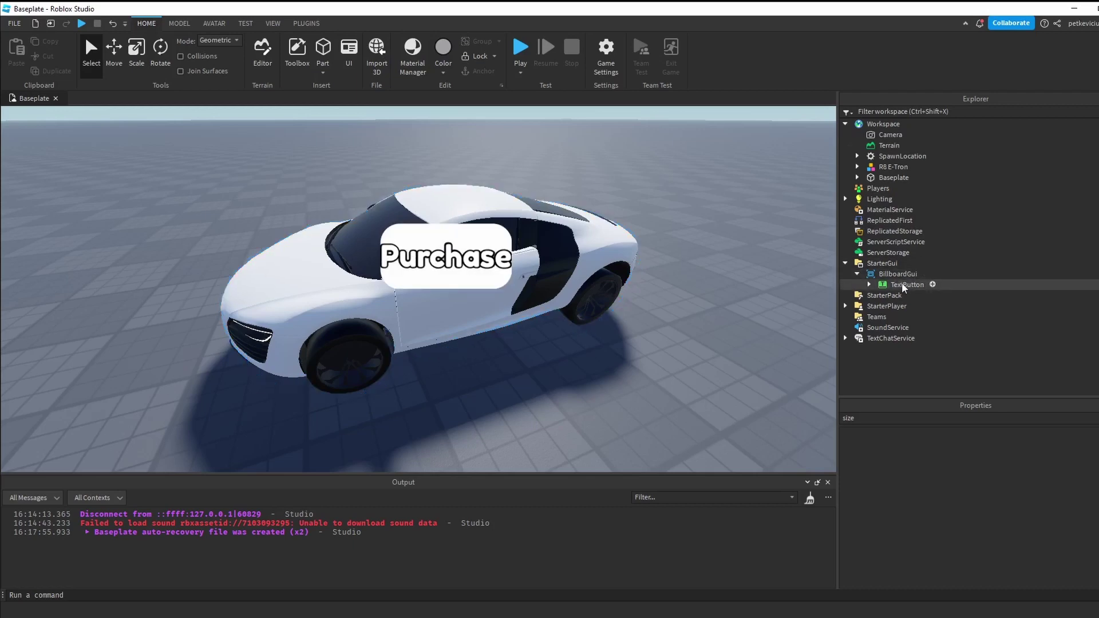
Add a second UIStroke object inside the TextButton.
click(933, 285)
text(uistro)
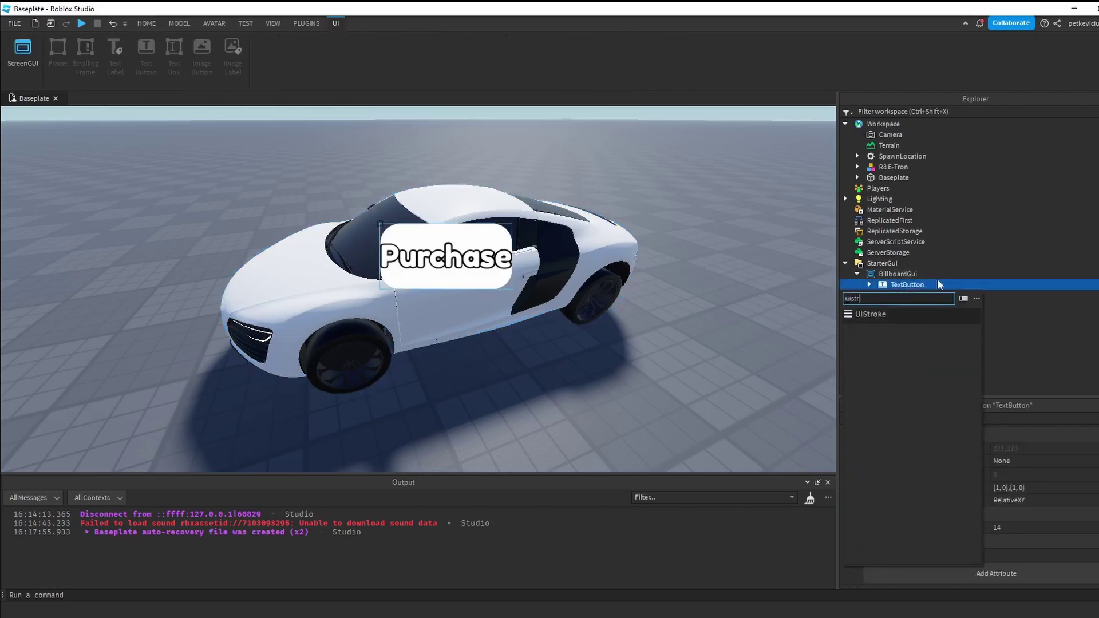
click(893, 314)
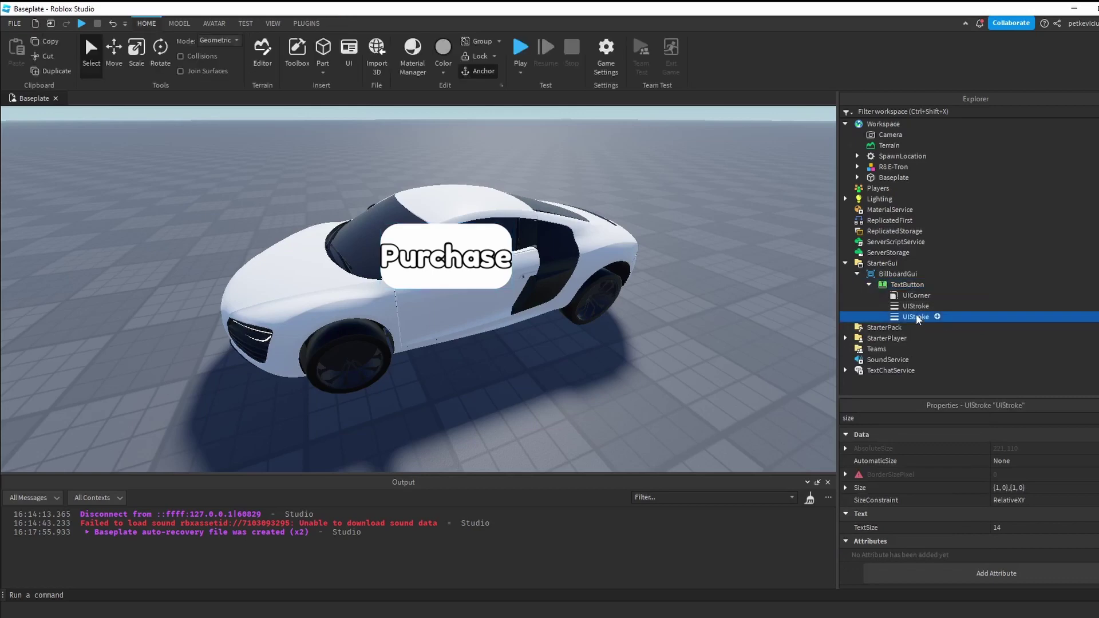
Set the second UIStroke's ApplyStrokeMode to Border and its thickness to 3.
click(873, 418)
key(BackSpace)
key(BackSpace)
key(BackSpace)
key(BackSpace)
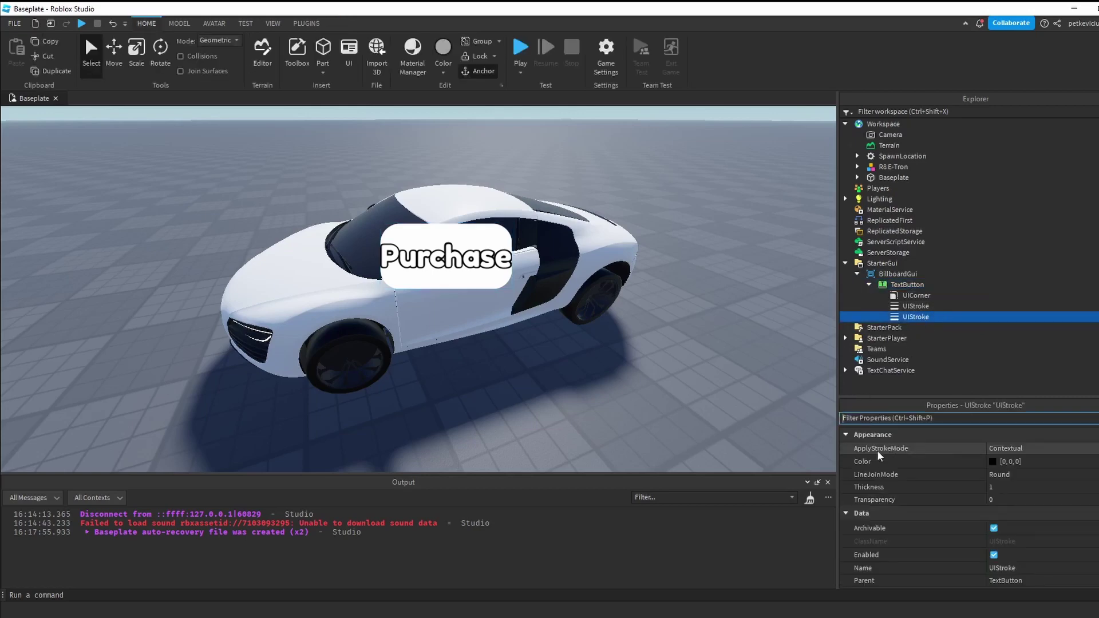
click(1010, 450)
click(1006, 470)
click(1019, 487)
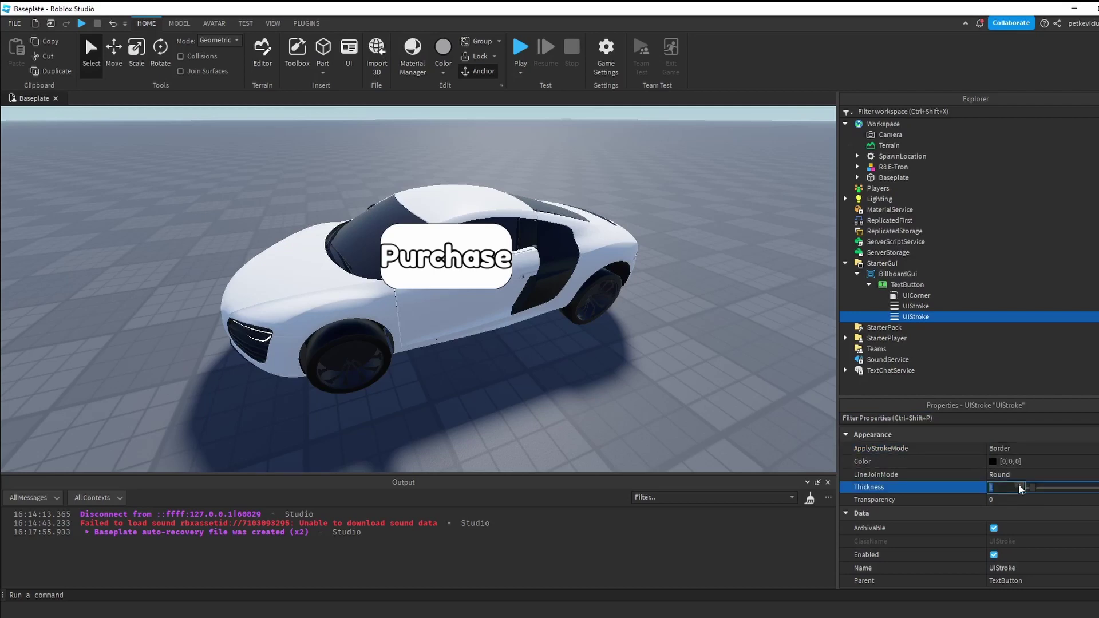
text(3)
key(Return)
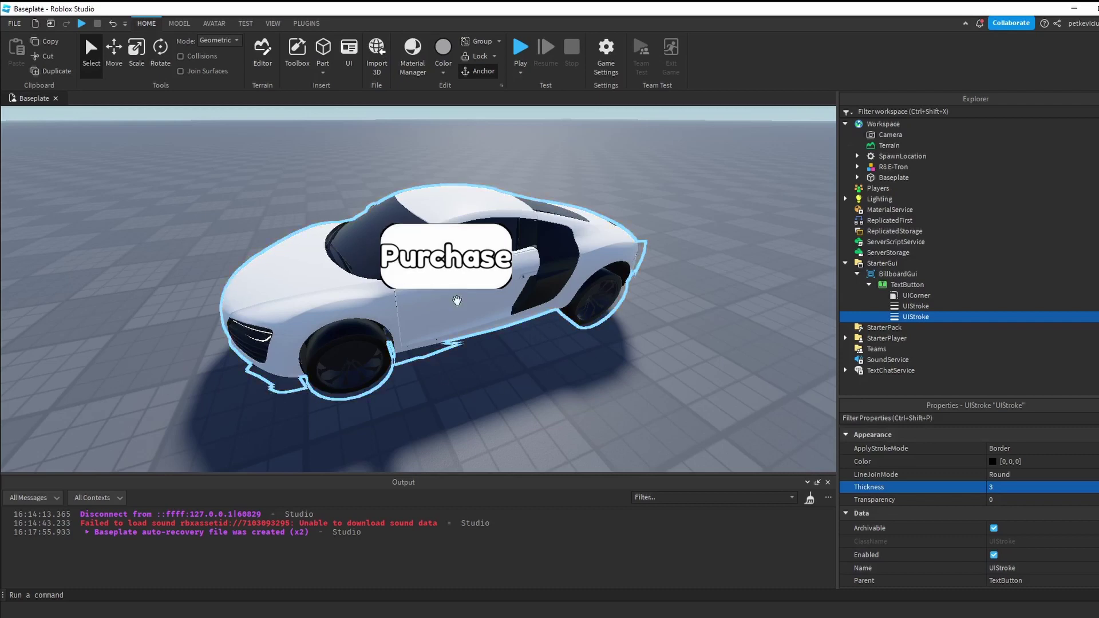
Set the TextButton's Size to a scale of 0.9 on both X and Y.
scroll(456, 299, up, 6)
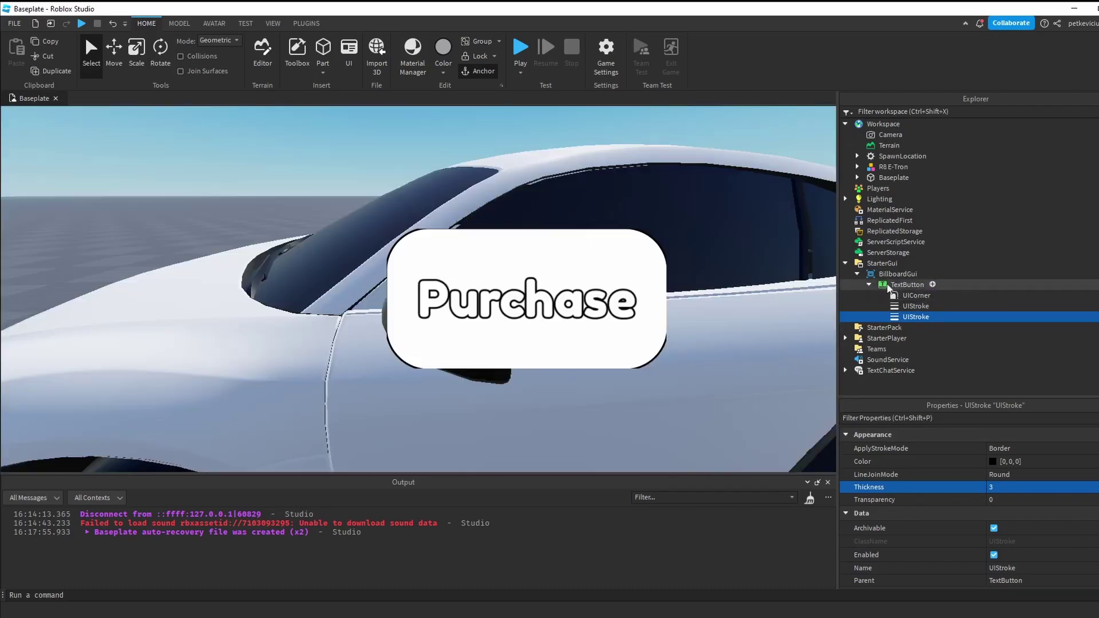
click(898, 285)
click(869, 284)
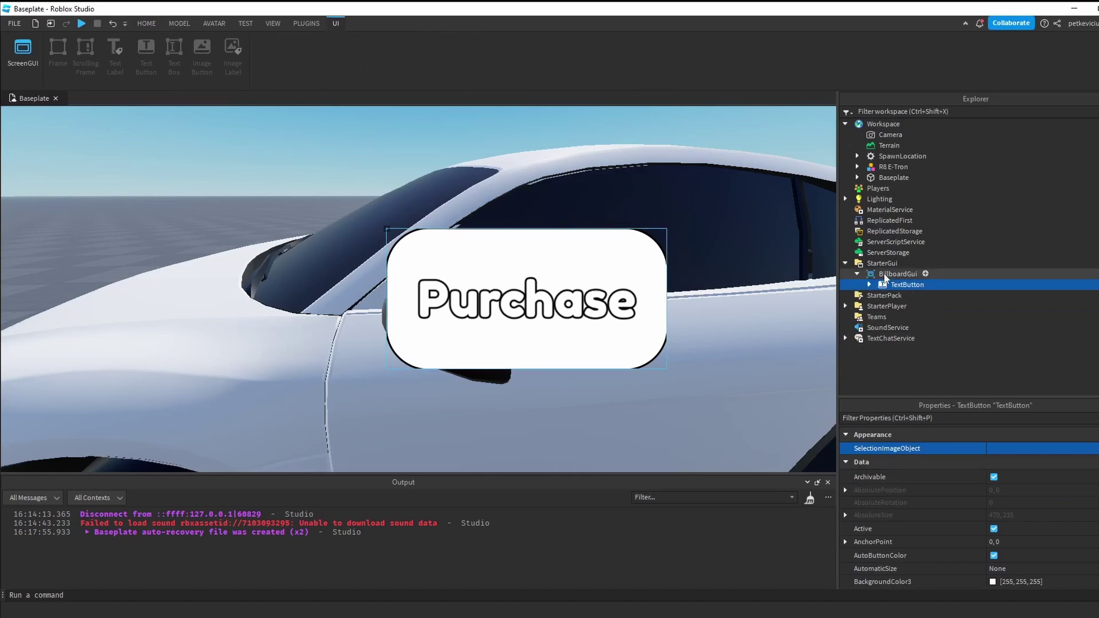
click(887, 273)
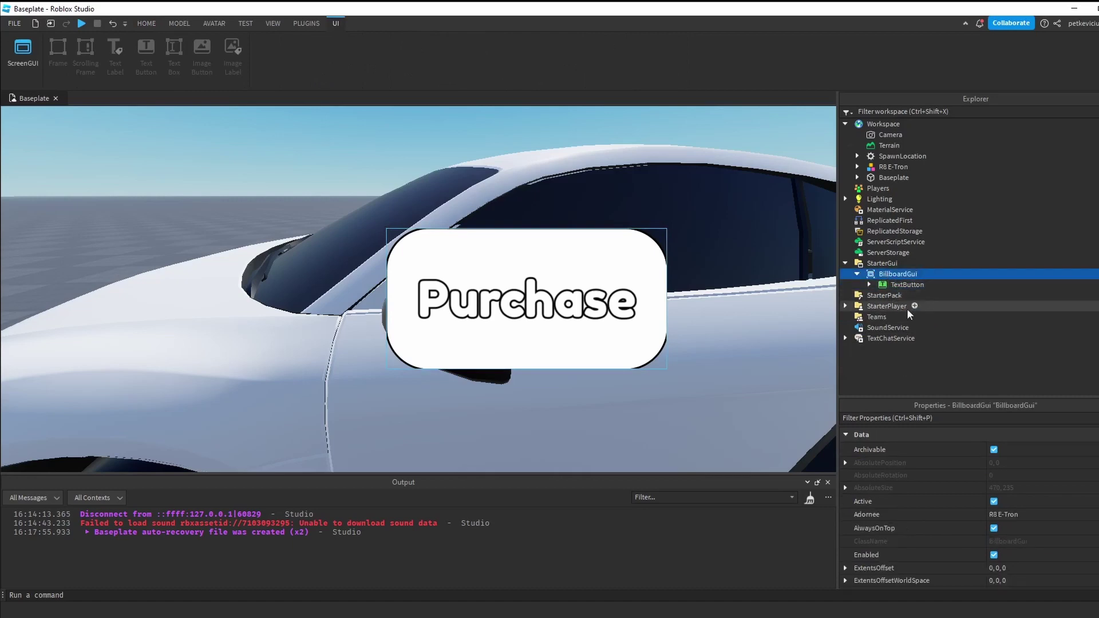
click(903, 286)
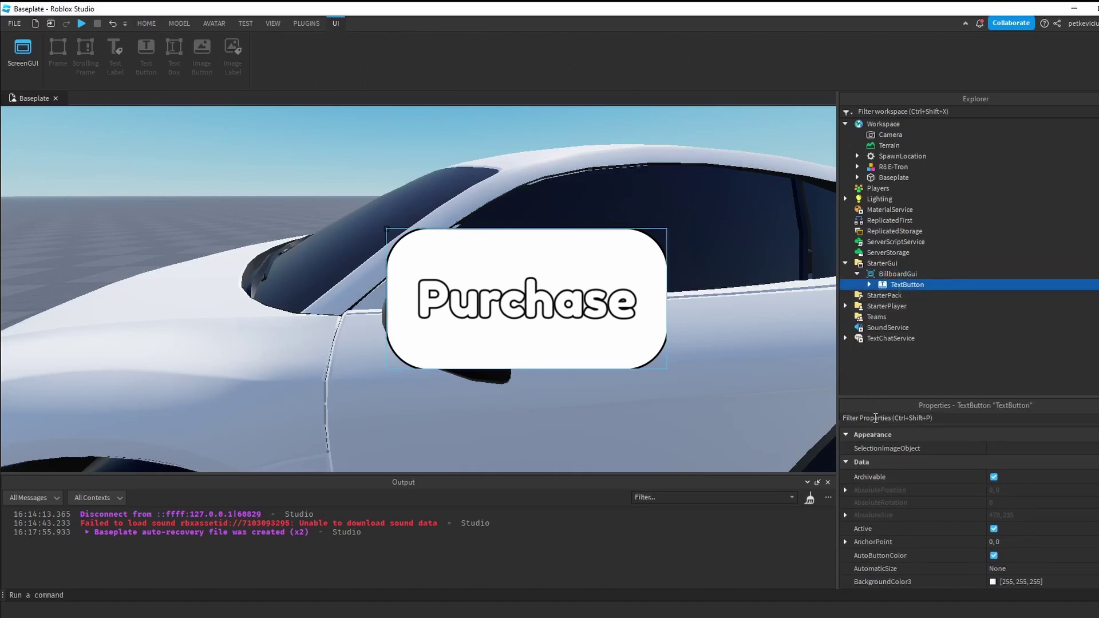
text(size)
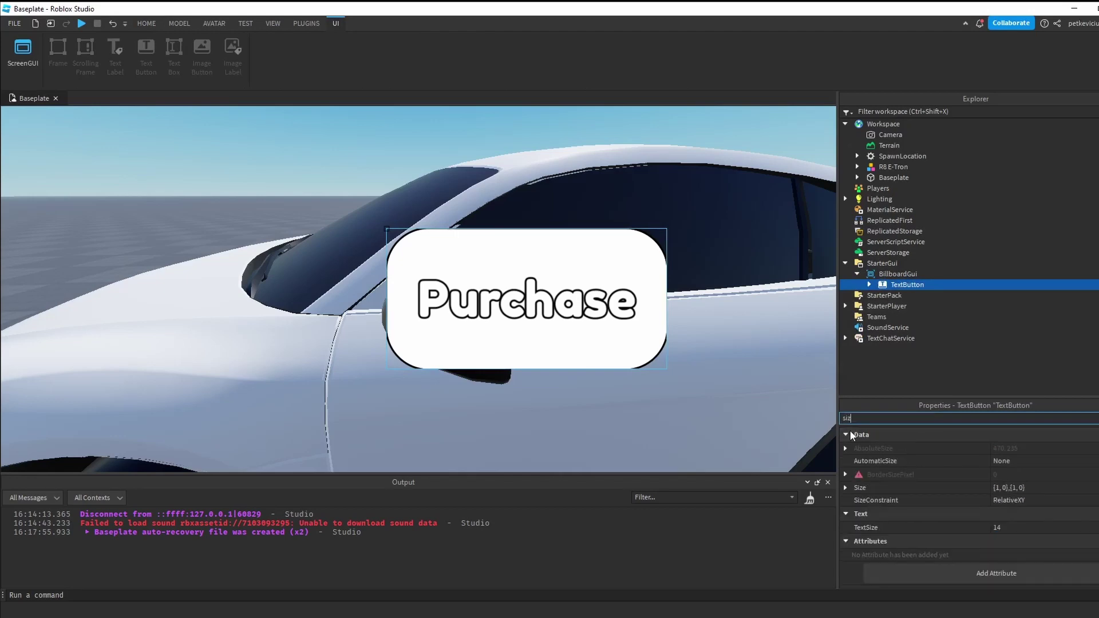
click(870, 500)
click(1015, 513)
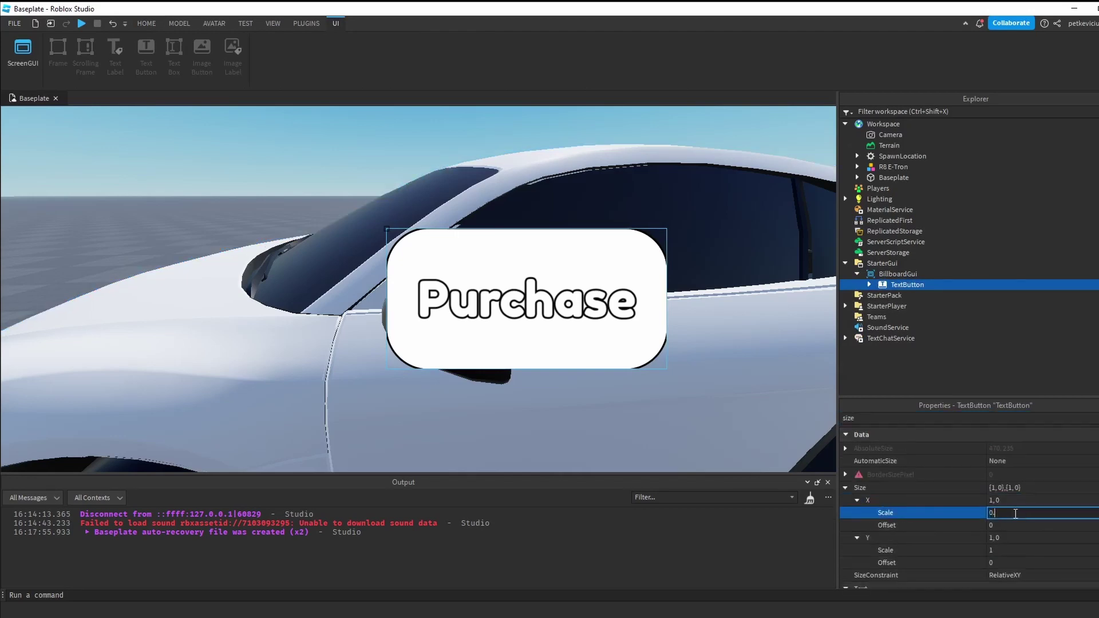
click(1003, 547)
text(0.)
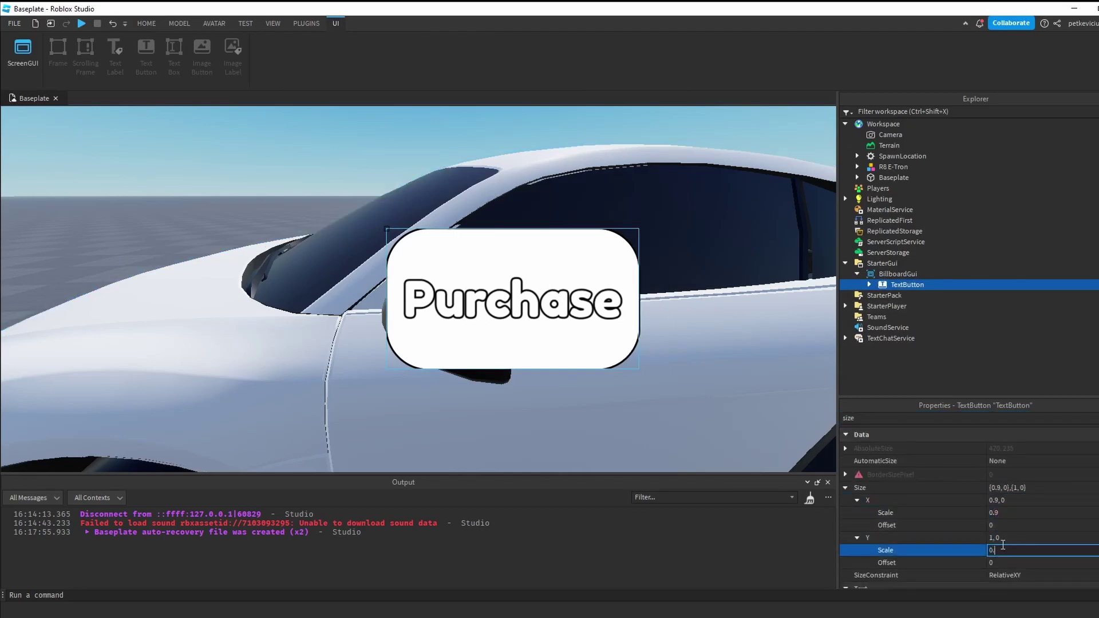
text(9)
click(898, 274)
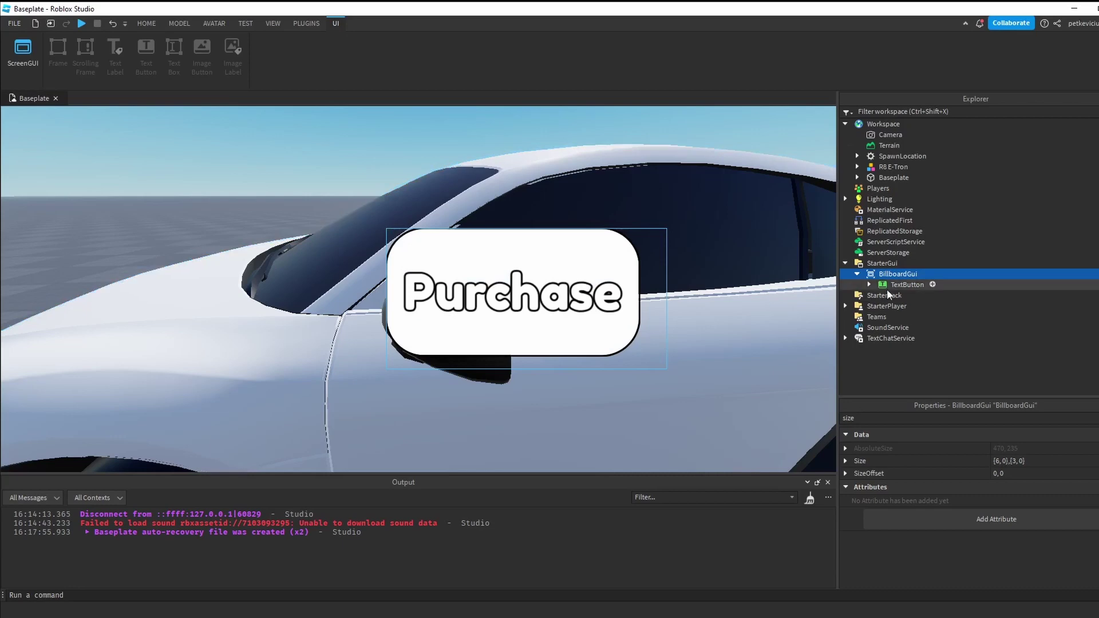
Set the X scale of the TextButton's Position to 0.05 and check it against the BillboardGui's bounds.
click(903, 285)
key(ctrl+shift+p)
text(po)
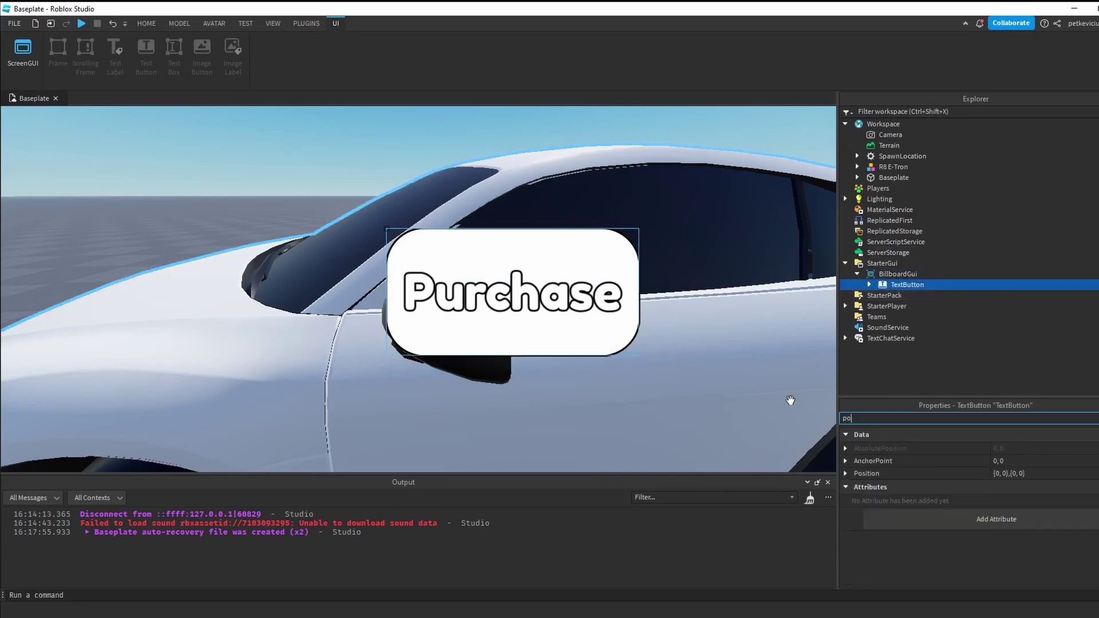
text(sition)
click(704, 302)
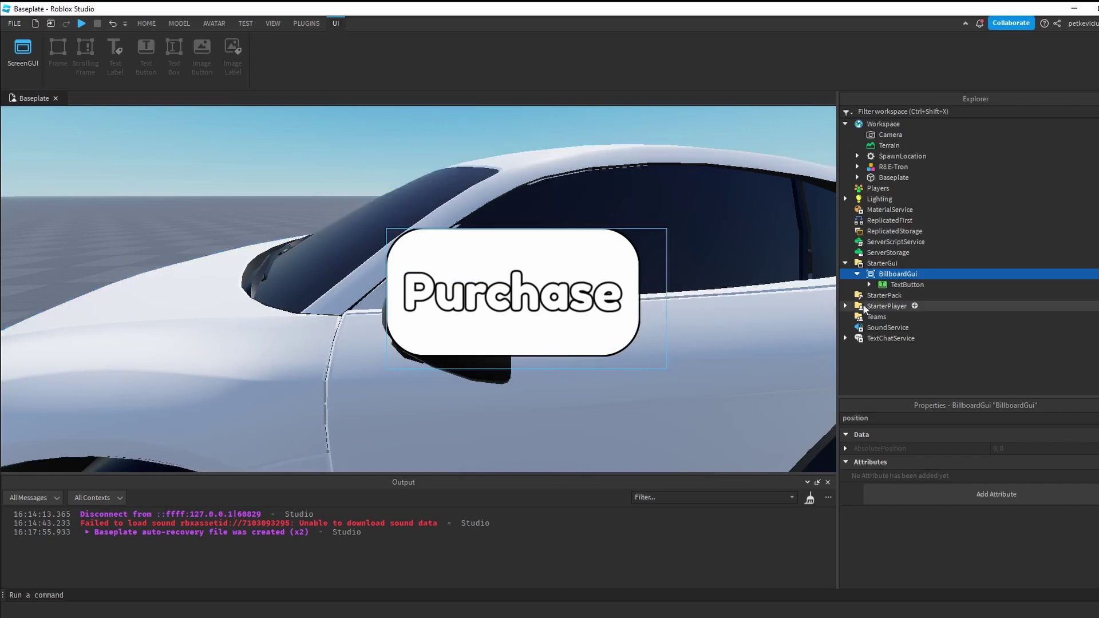
click(905, 285)
click(855, 462)
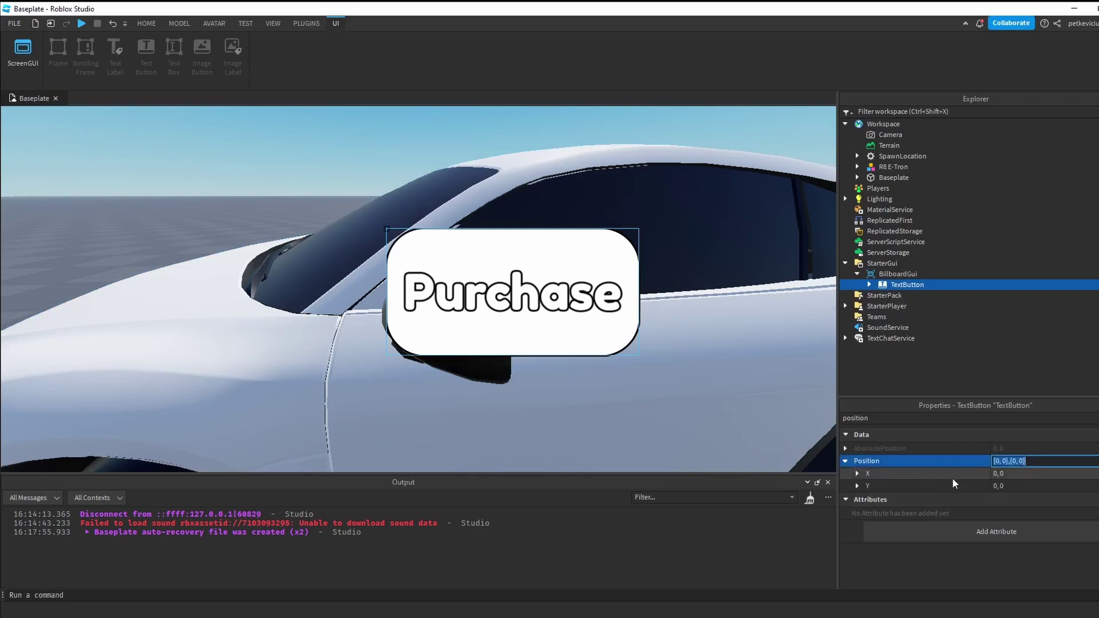
click(856, 473)
click(1003, 485)
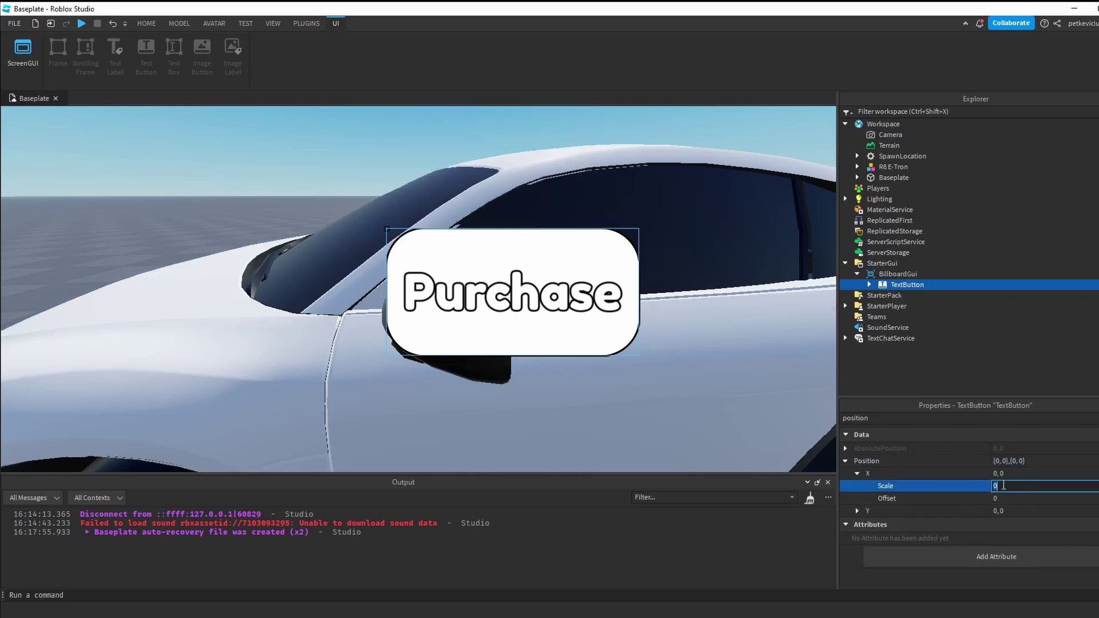
text(0.05)
key(Return)
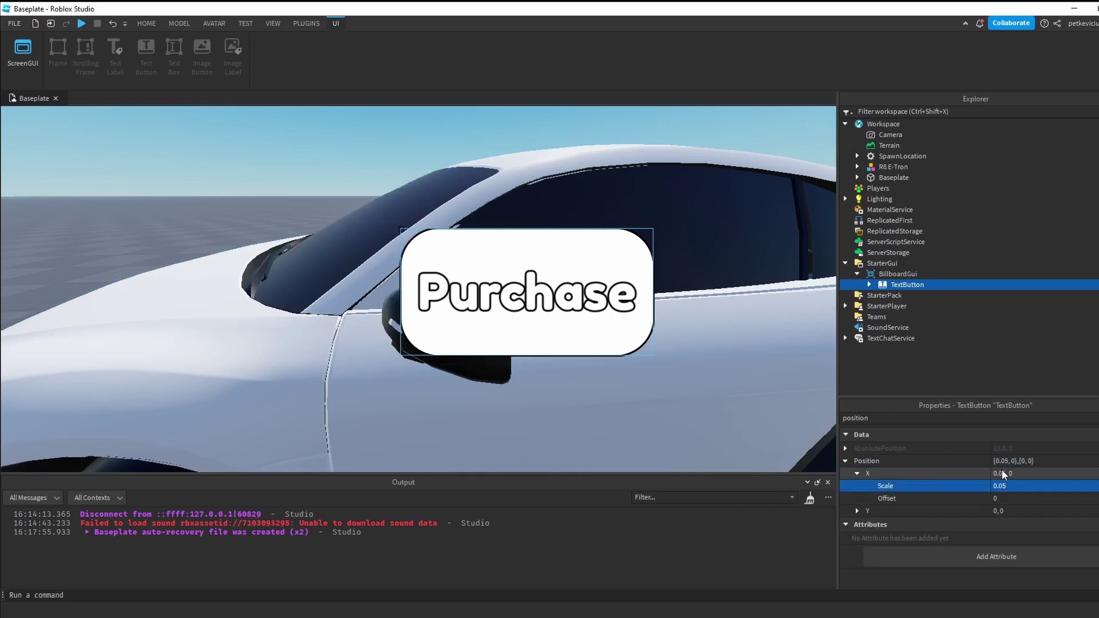
click(896, 274)
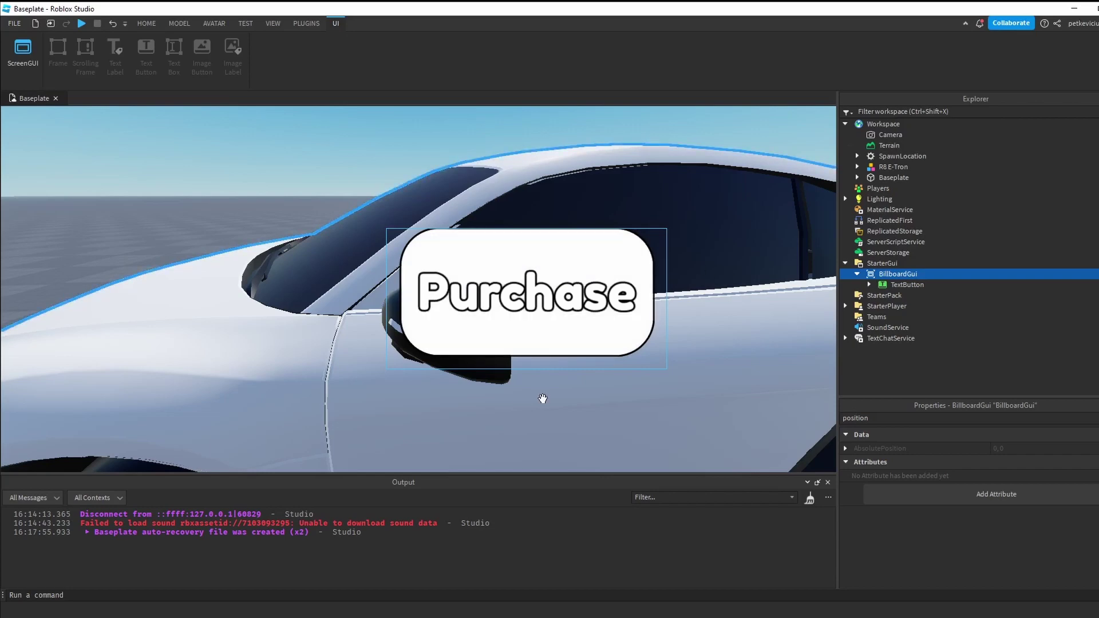
Set the Y scale of the TextButton's Position to 0.05 and check the margins inside the BillboardGui.
click(869, 285)
click(906, 284)
click(869, 284)
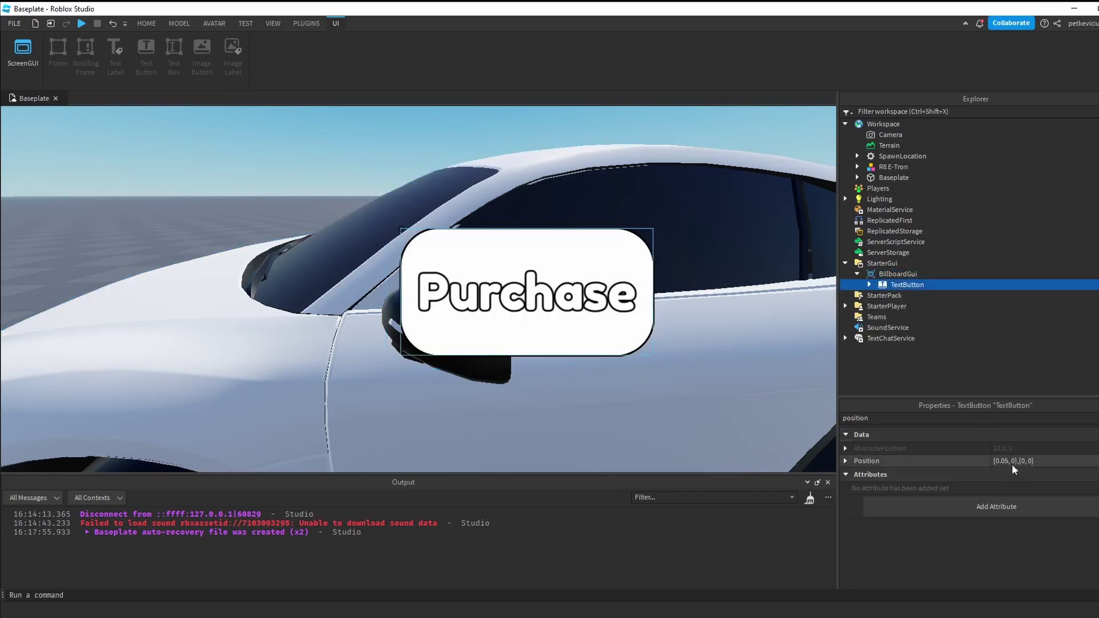
click(845, 461)
click(1024, 461)
click(857, 486)
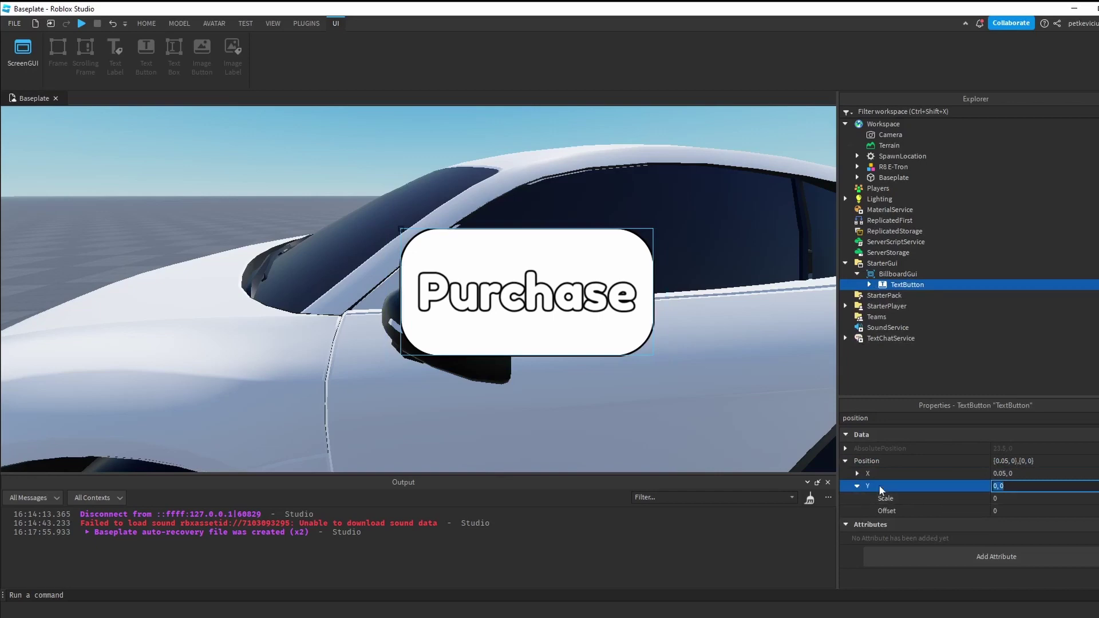
click(1024, 499)
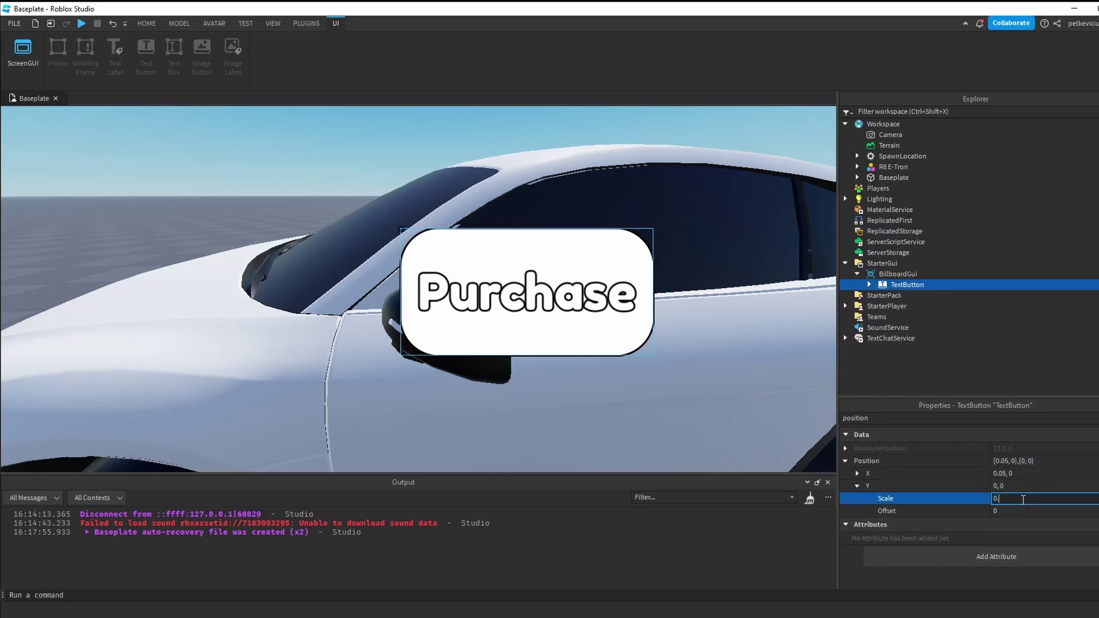
key(Return)
click(905, 275)
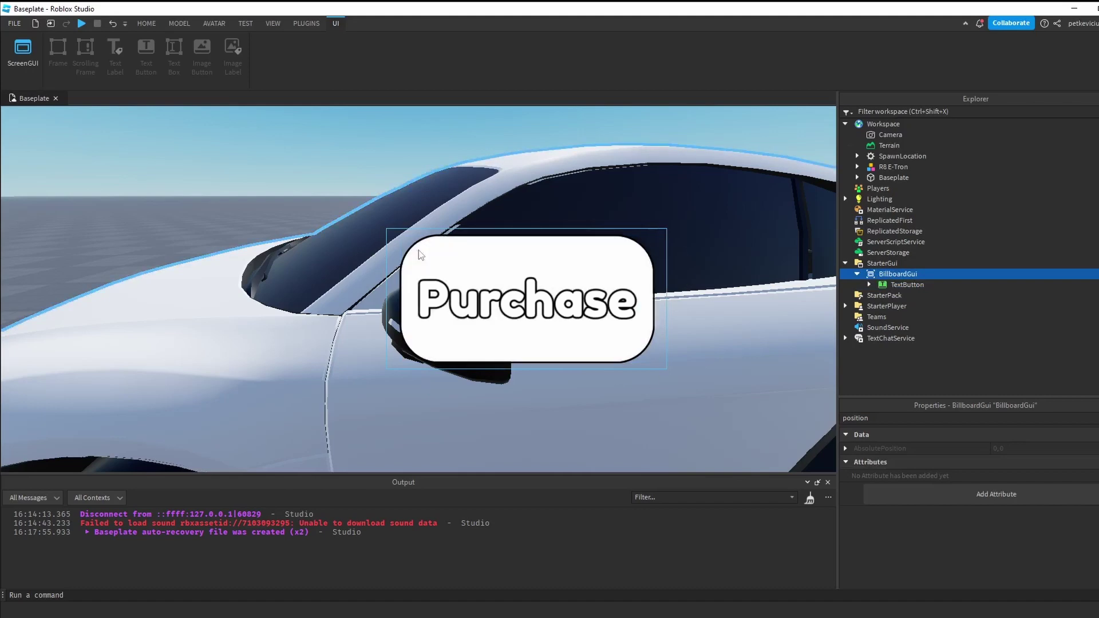
Clear the "Purchase" text from the TextButton's Text property.
scroll(706, 375, up, 3)
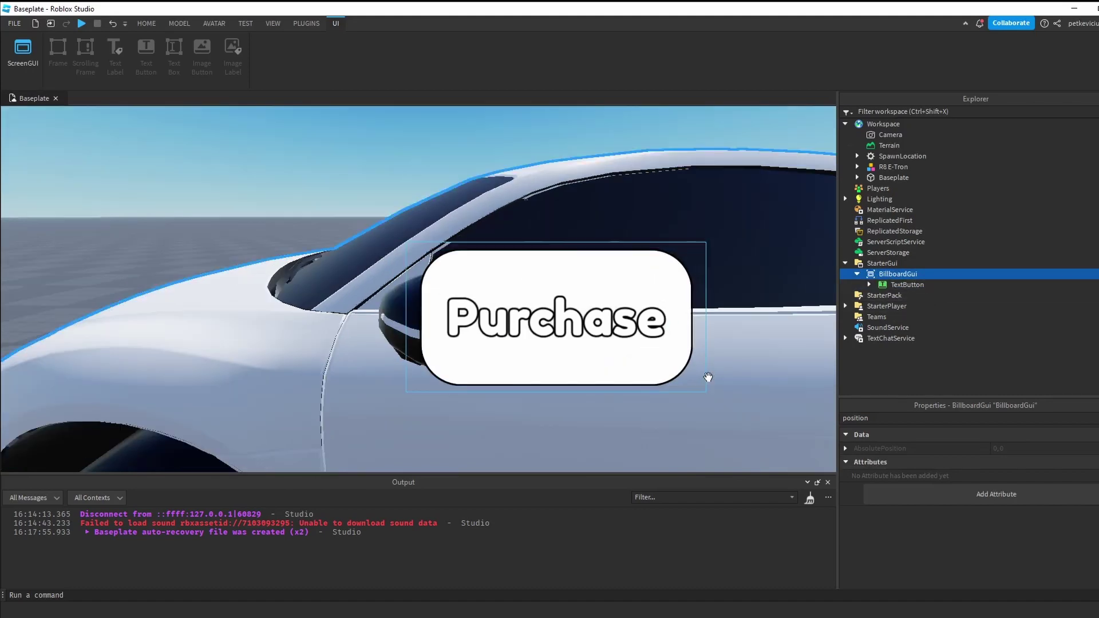
scroll(488, 397, down, 5)
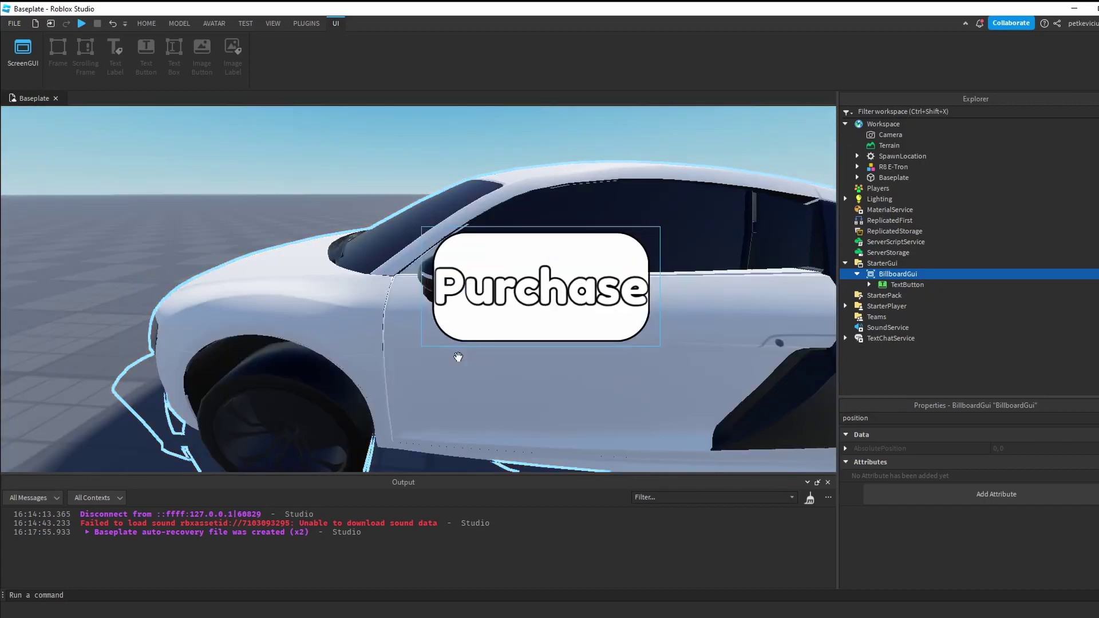
scroll(449, 329, down, 5)
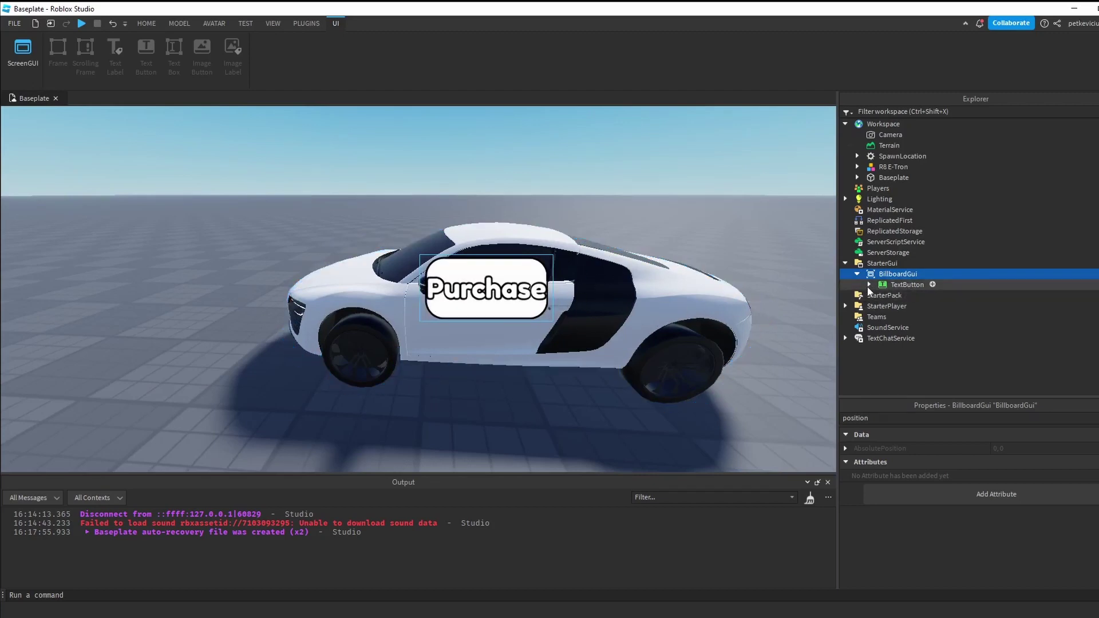
click(897, 287)
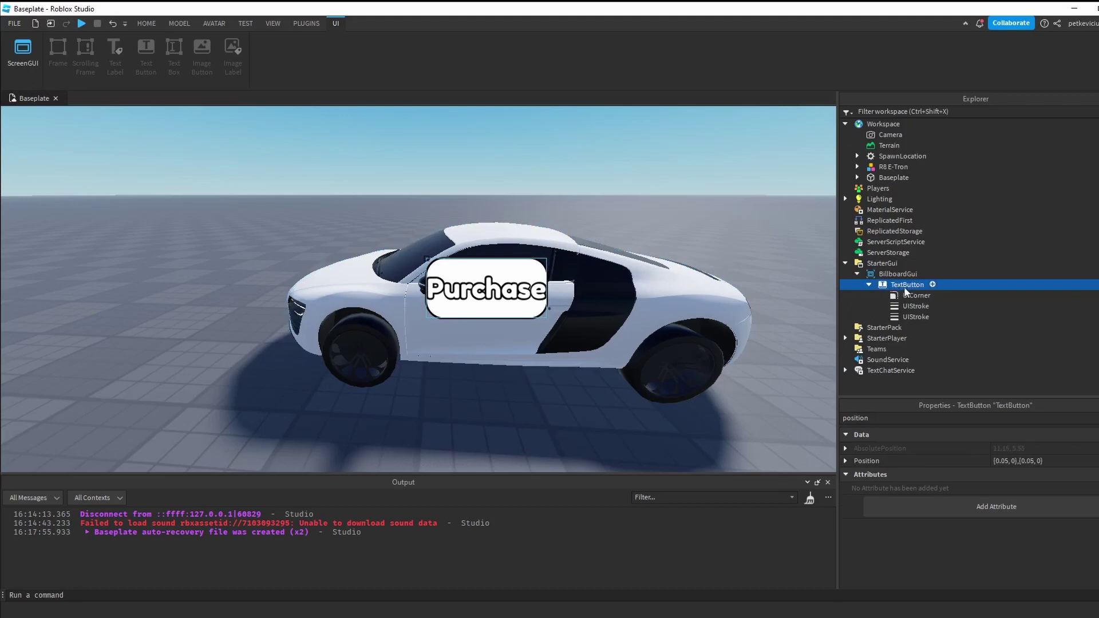
text(text)
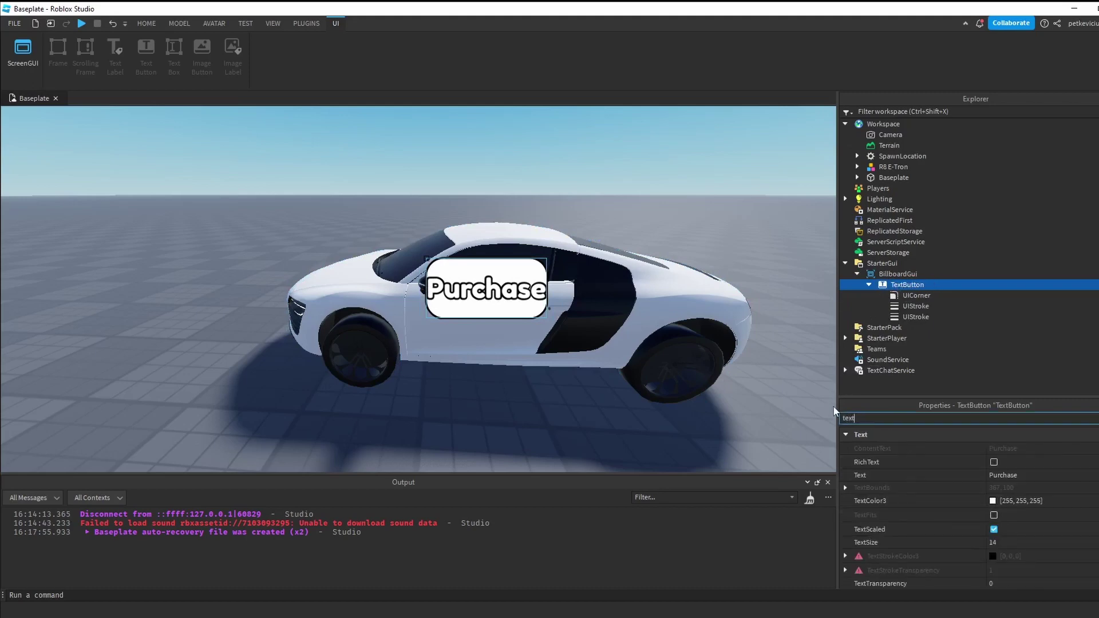
click(1021, 477)
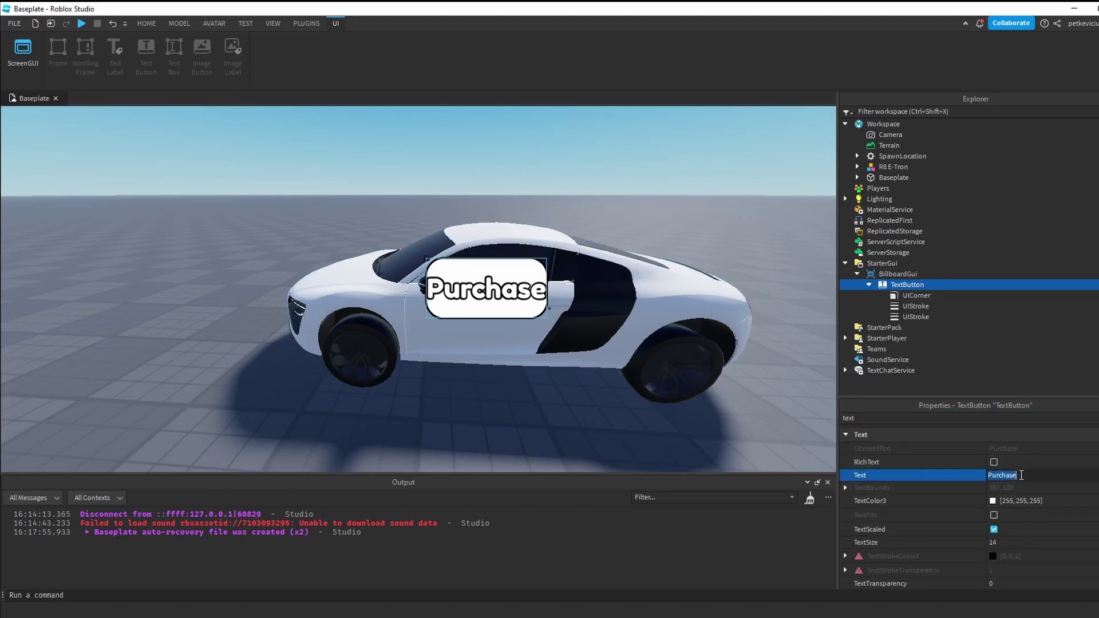
key(BackSpace)
Add a TextLabel object inside the TextButton.
click(928, 285)
text(text)
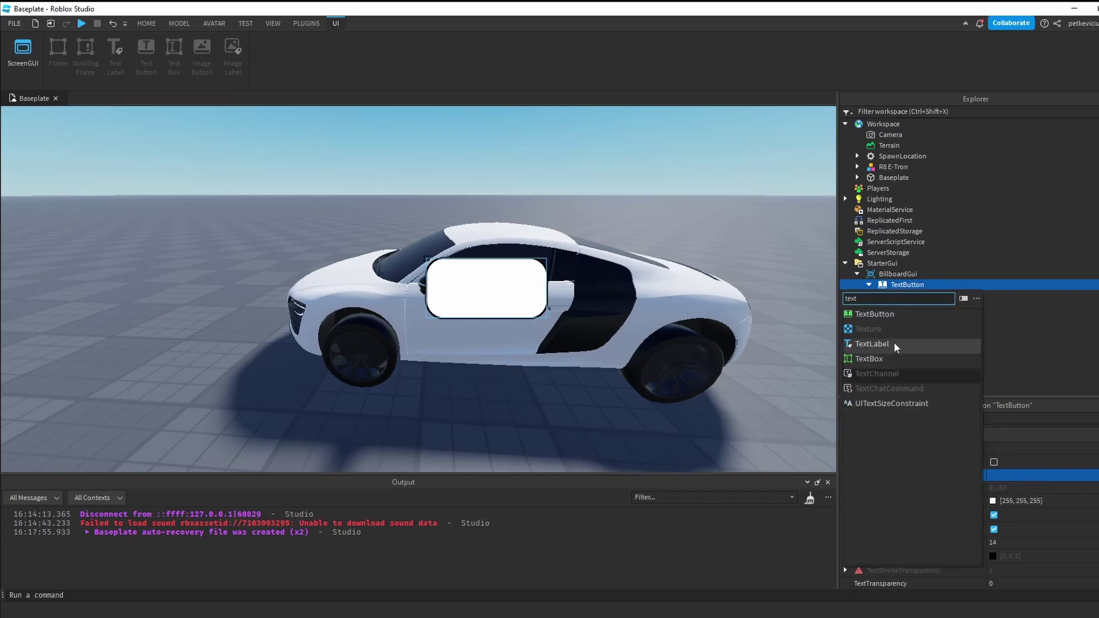
click(893, 342)
click(915, 328)
Set the TextLabel's BackgroundTransparency to 1.
click(847, 418)
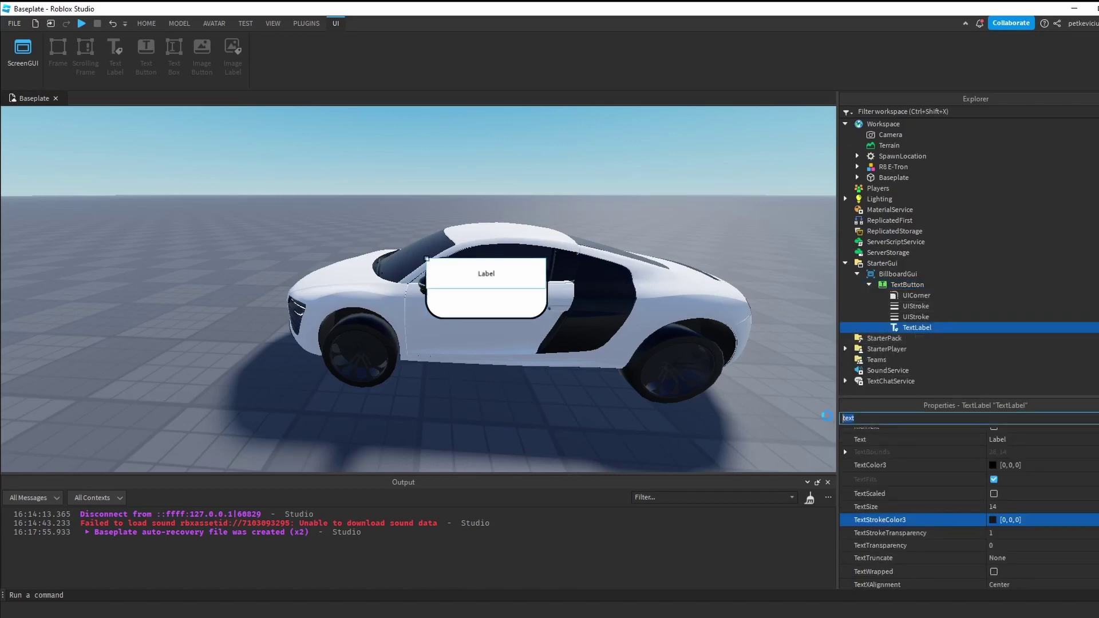
text(back)
text(gr)
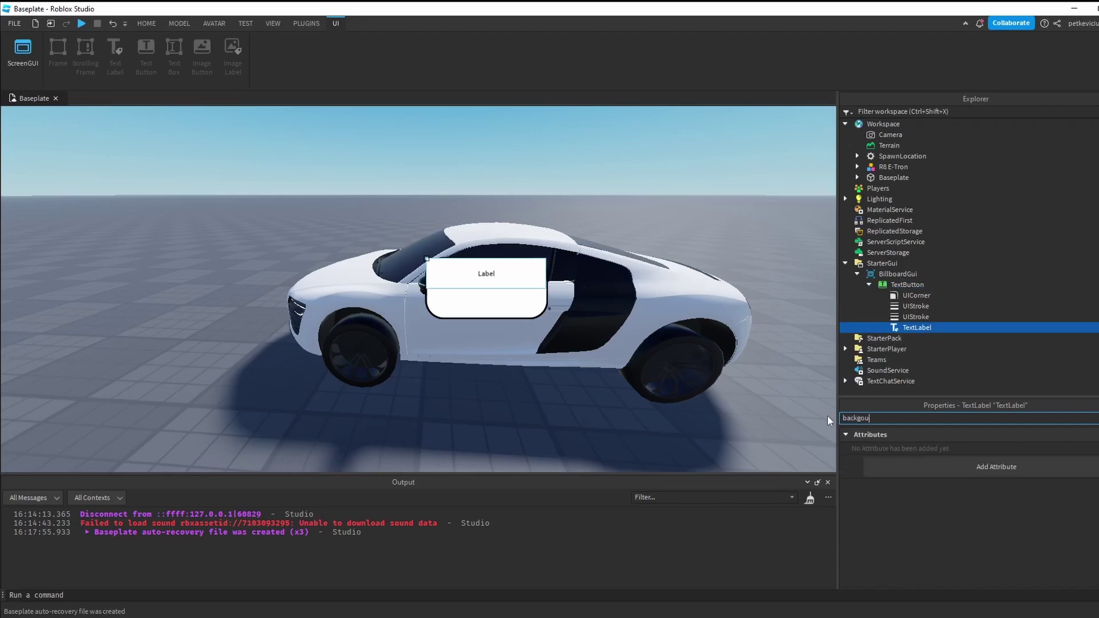
text(oun)
click(1025, 462)
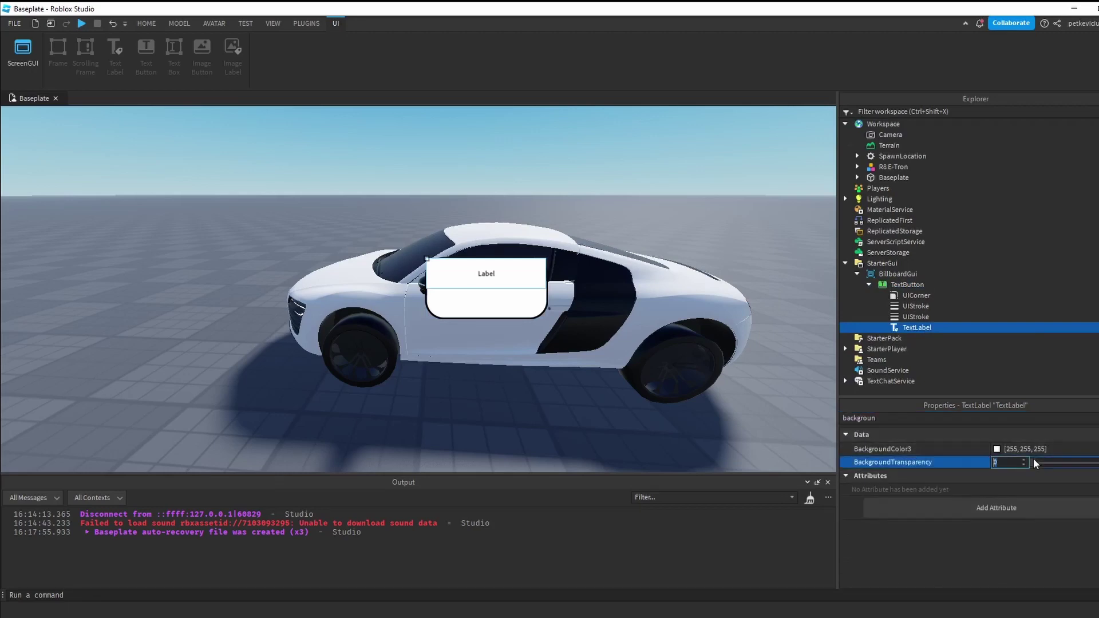
click(915, 316)
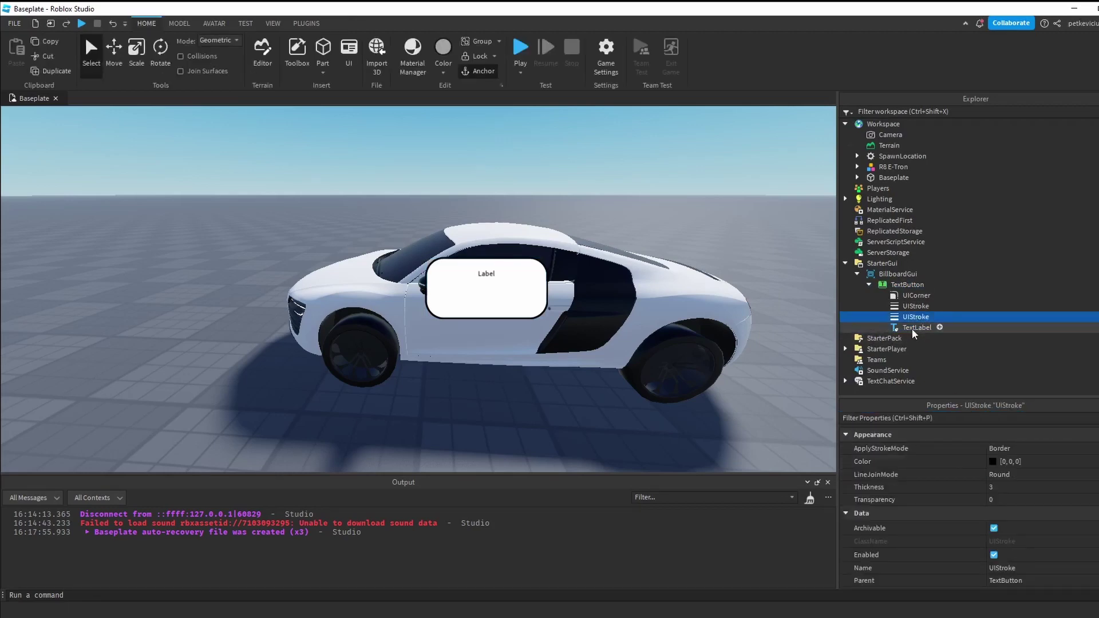
Set the X and Y offsets of the TextLabel's Size to 0.
click(913, 327)
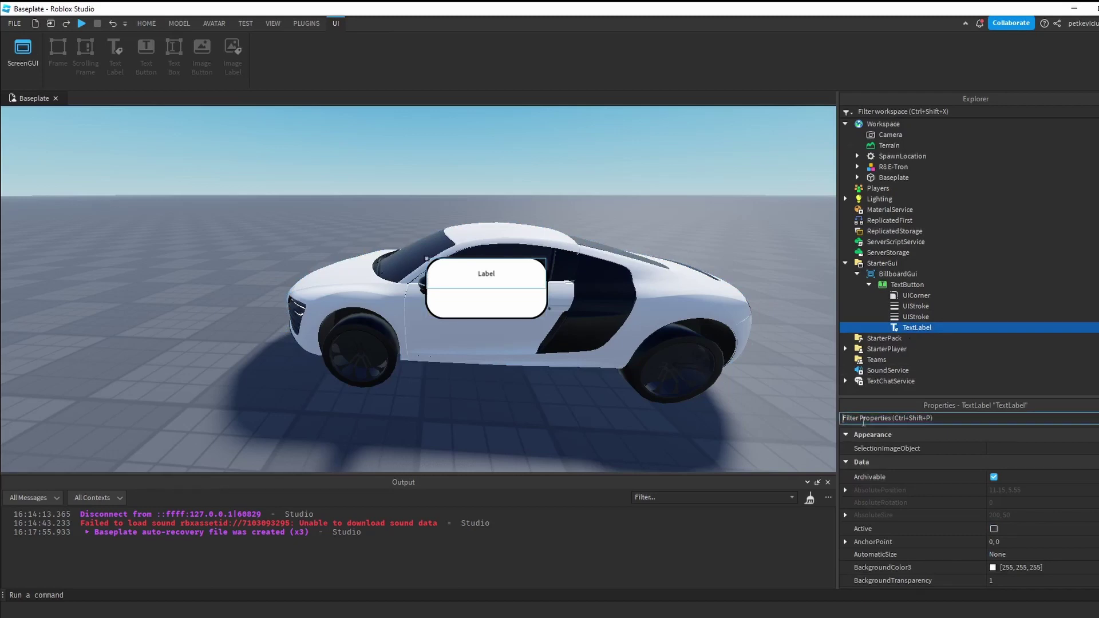
text(size)
click(856, 498)
click(857, 536)
click(1018, 523)
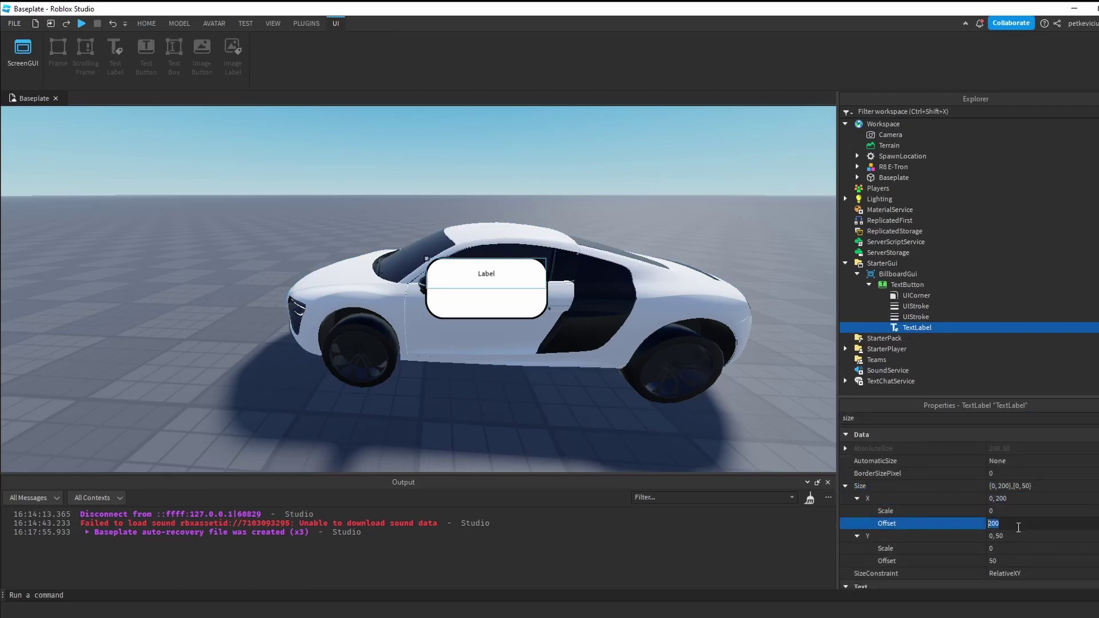
key(Tab)
text(0)
key(Return)
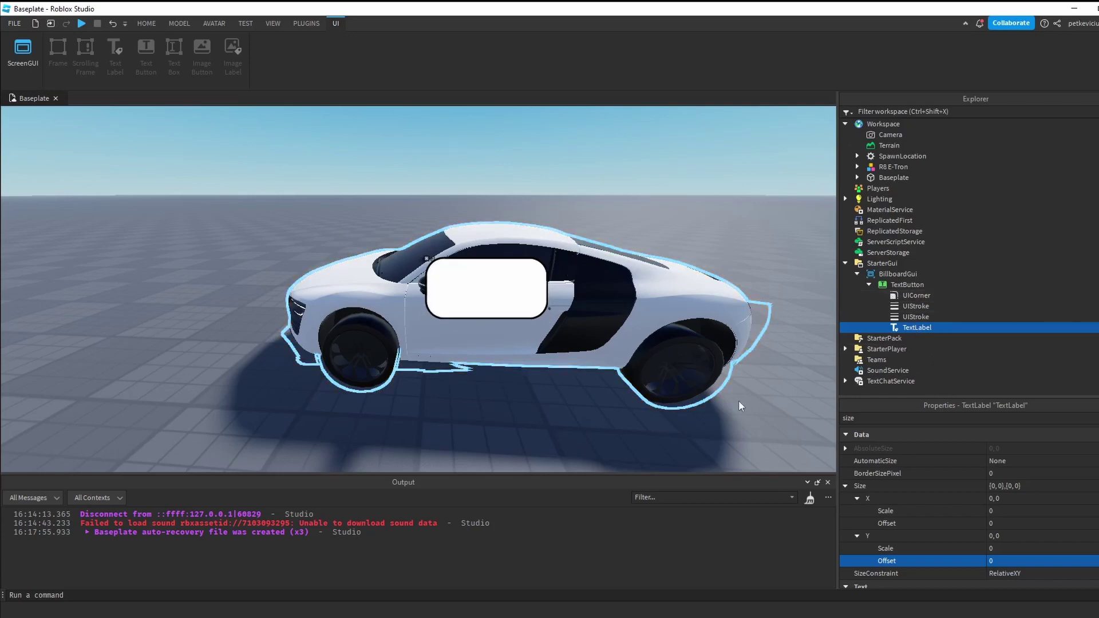
Set the X and Y scale of the TextLabel's Size to 0.9.
click(993, 510)
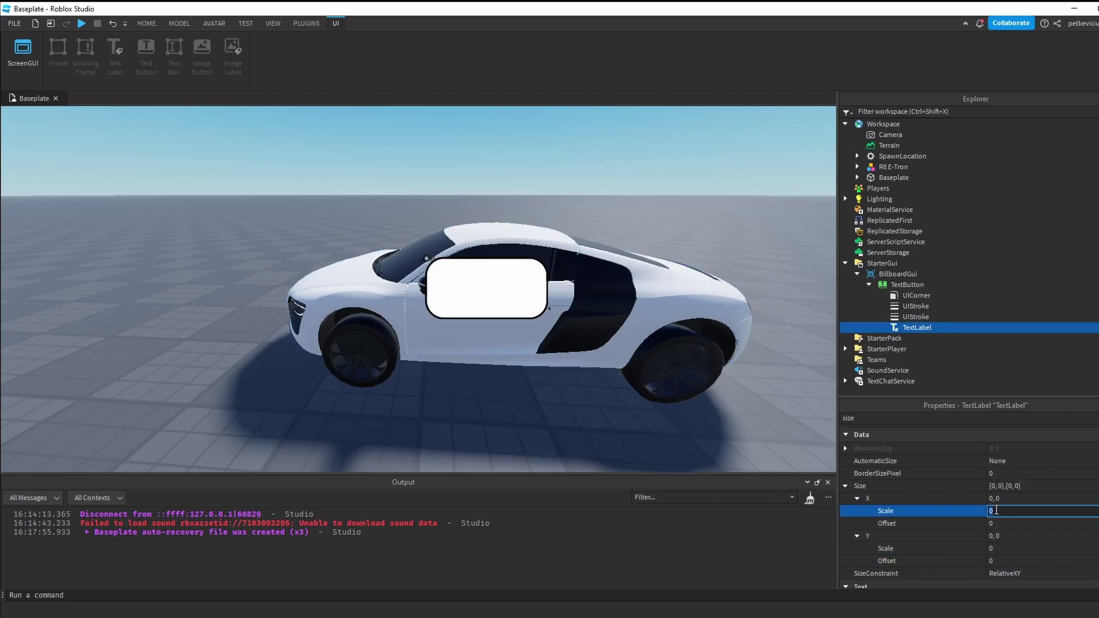
text(.9)
click(1001, 548)
text(.)
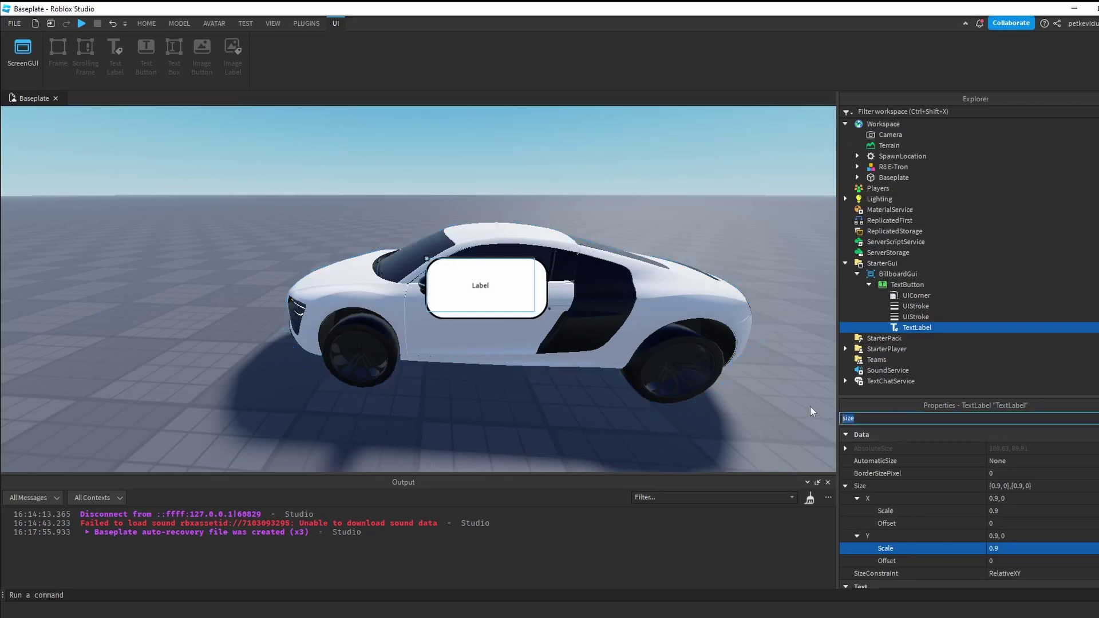
Set the X and Y scale of the TextLabel's Position to 0.05.
text(position)
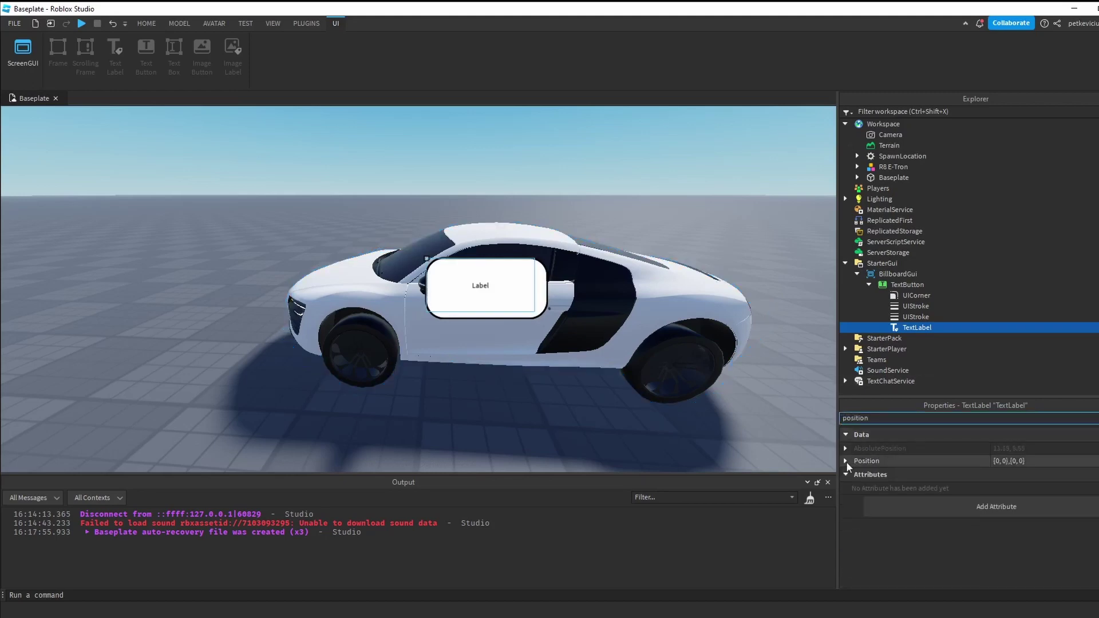
click(846, 460)
click(1007, 486)
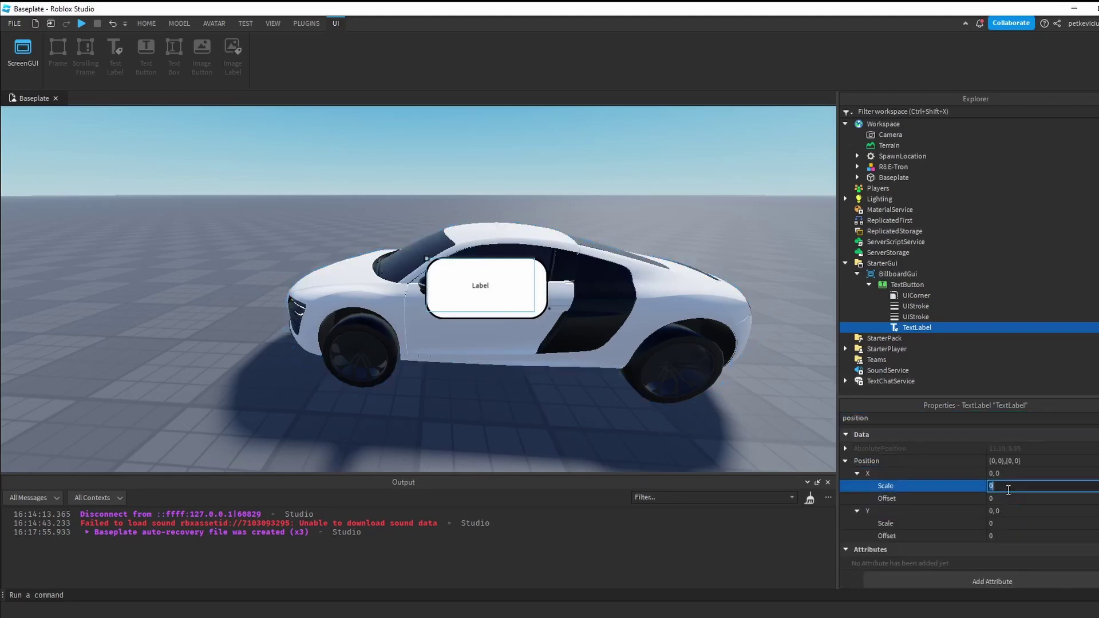
click(1019, 526)
text(0.05)
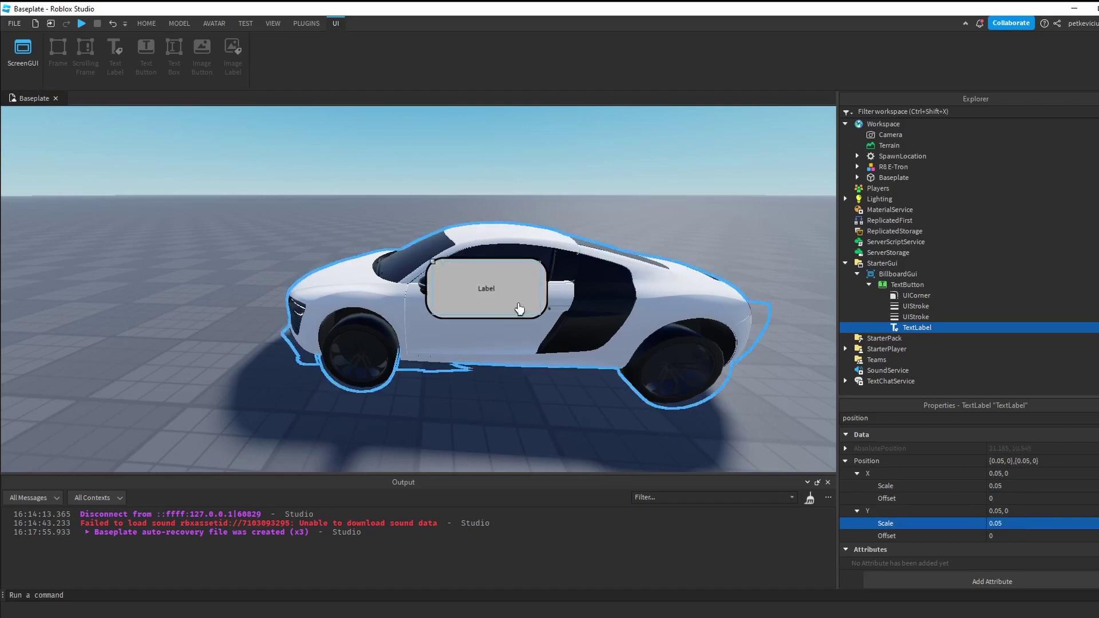
Turn on TextScaled for the TextLabel.
double_click(967, 417)
text(text)
scroll(967, 492, down, 1)
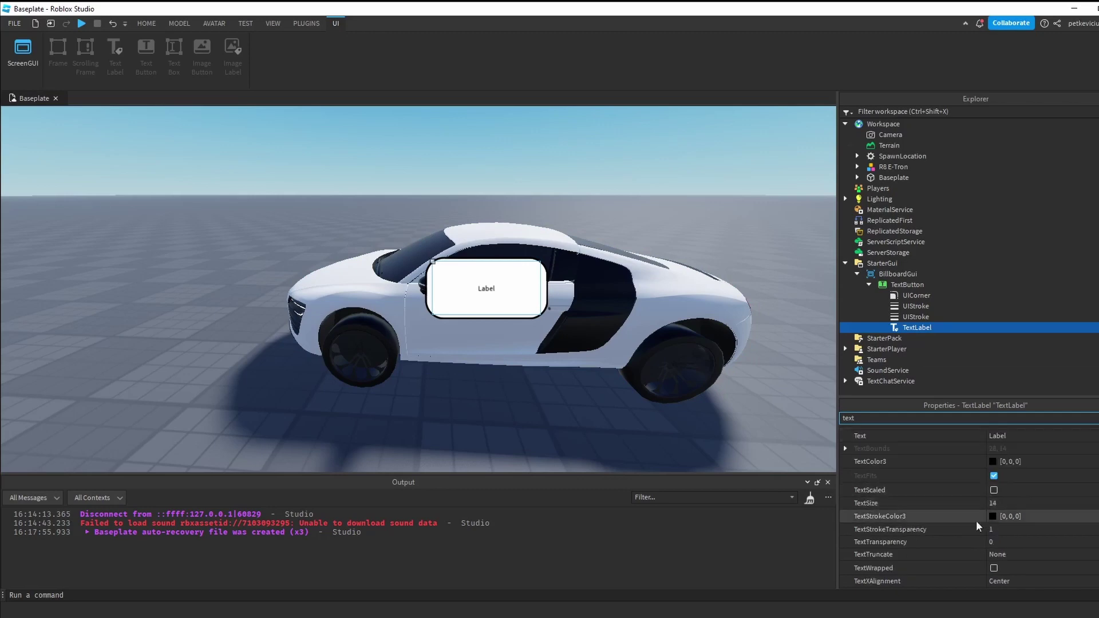
click(993, 489)
Give the TextLabel a bold rounded font and set its TextColor3 to white (255, 255, 255).
double_click(967, 418)
text(font)
key(BackSpace)
key(BackSpace)
key(BackSpace)
key(BackSpace)
text(color)
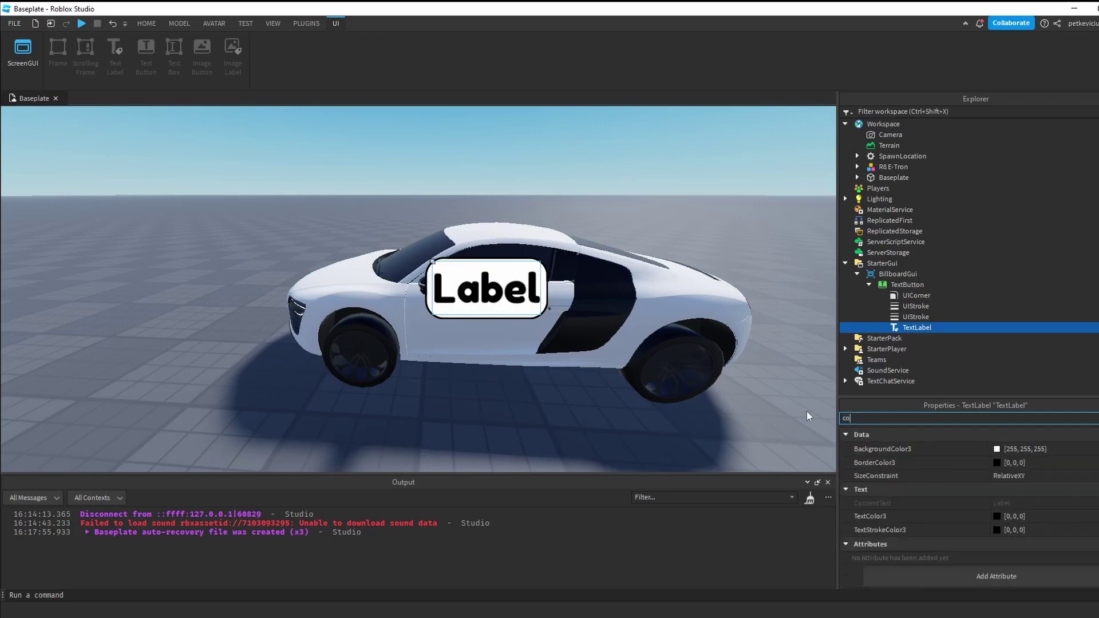
click(870, 491)
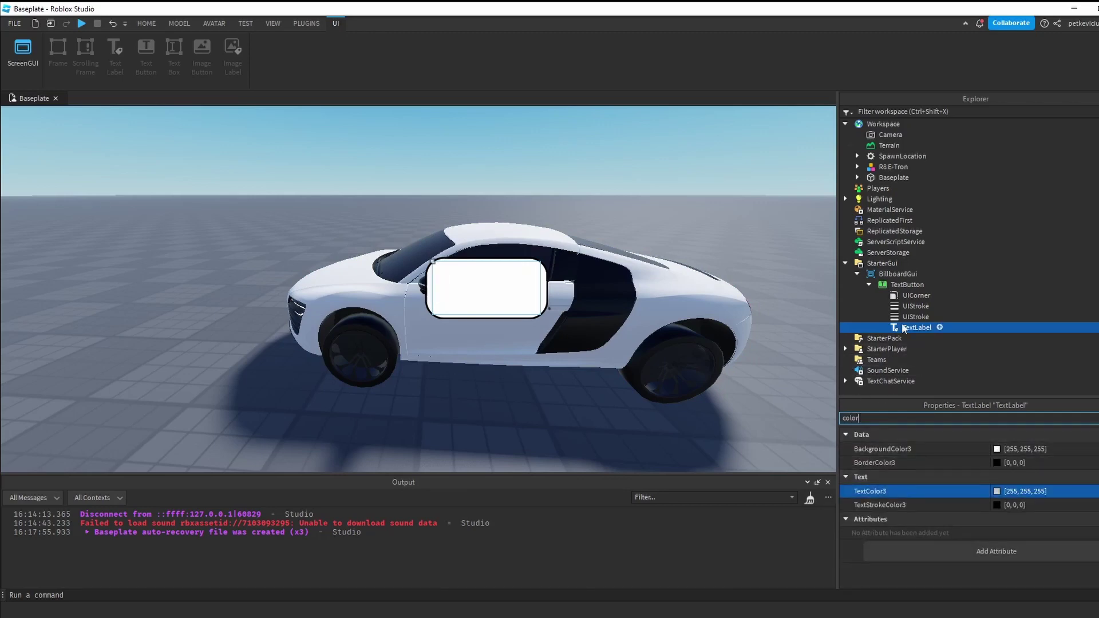
Move the UIStroke with the Contextual stroke mode from the TextButton into the TextLabel.
click(915, 306)
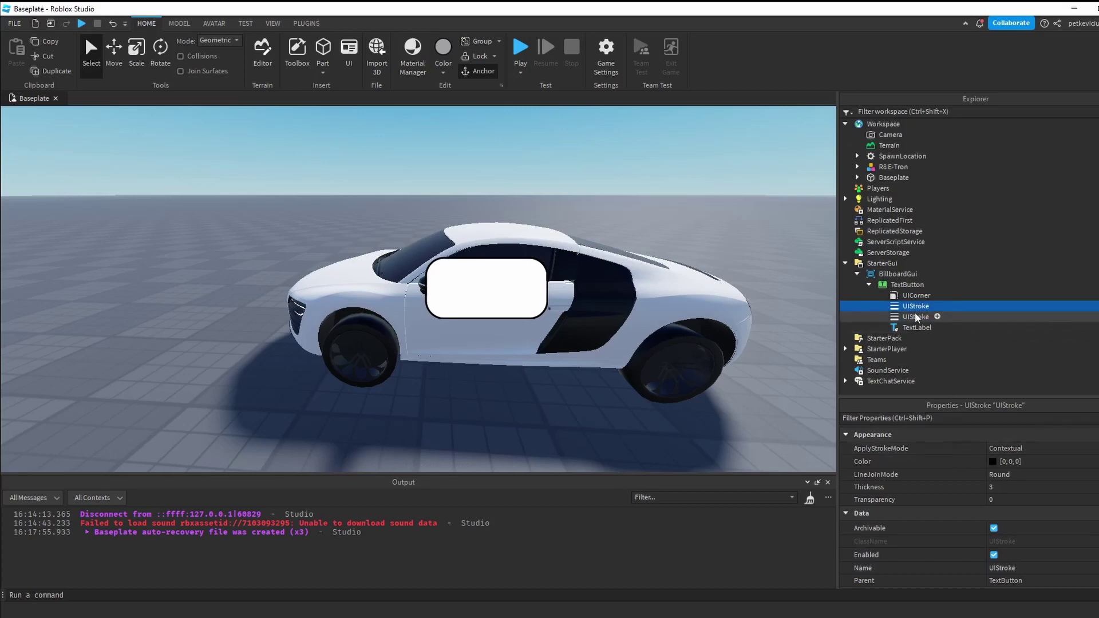
drag(920, 311, 918, 331)
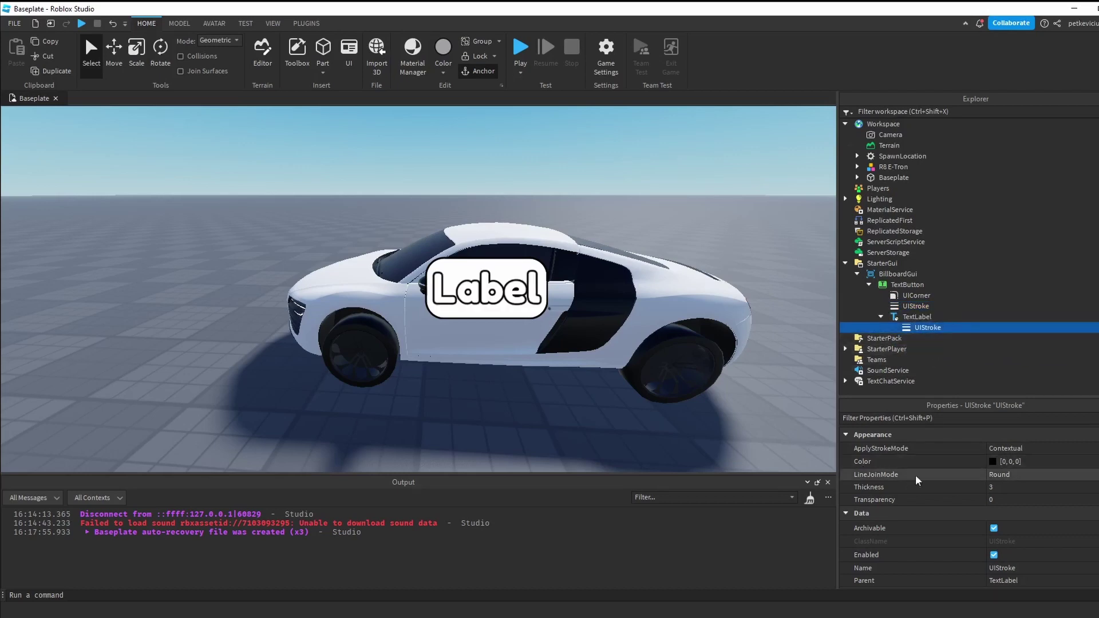
click(876, 318)
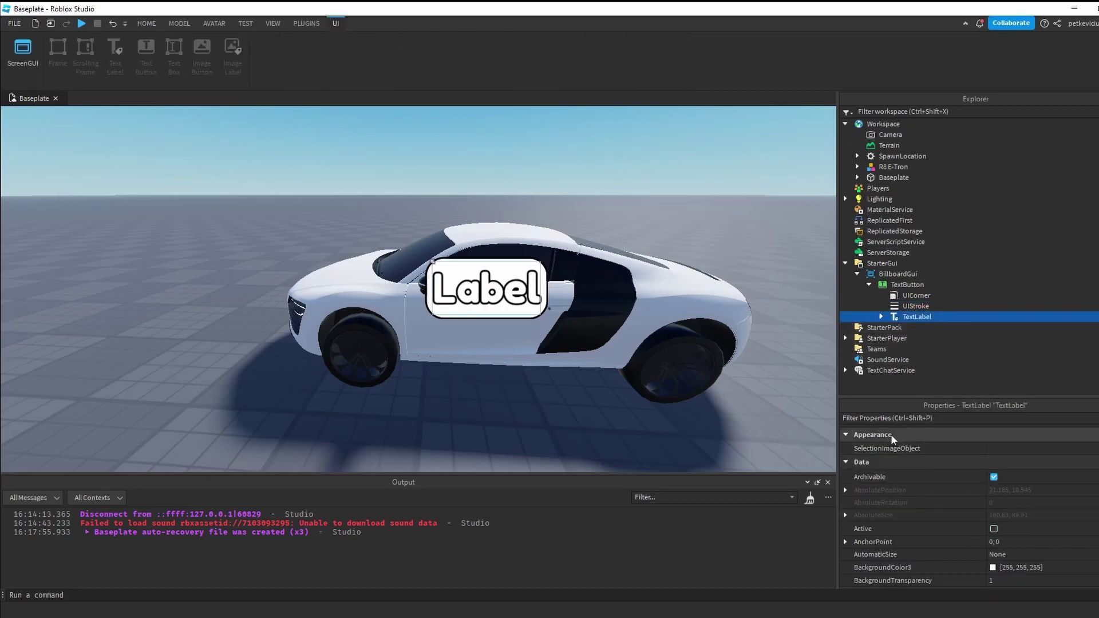
Set the TextLabel's Text property to "Purchase".
click(890, 418)
text(text)
click(1013, 474)
text(Purchase)
key(Return)
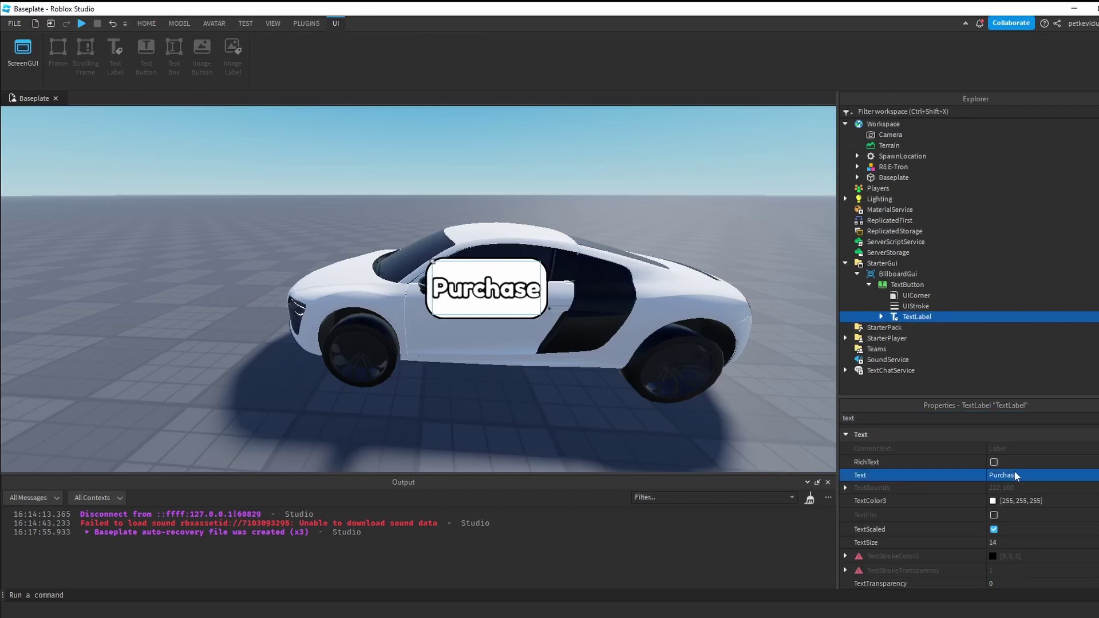
click(423, 291)
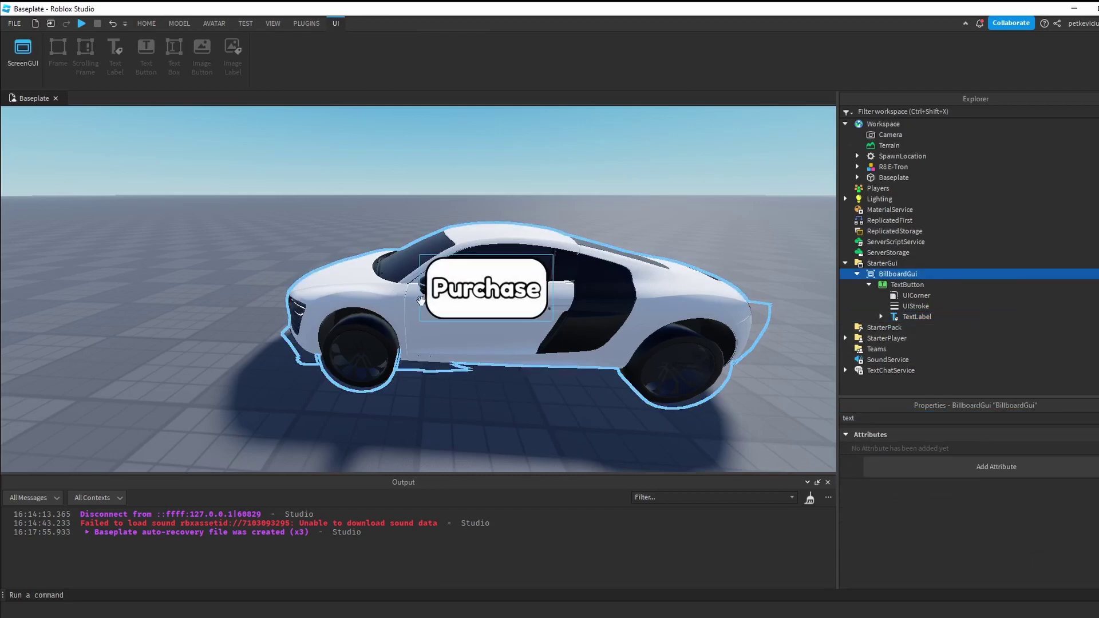
scroll(449, 349, down, 3)
scroll(449, 349, down, 5)
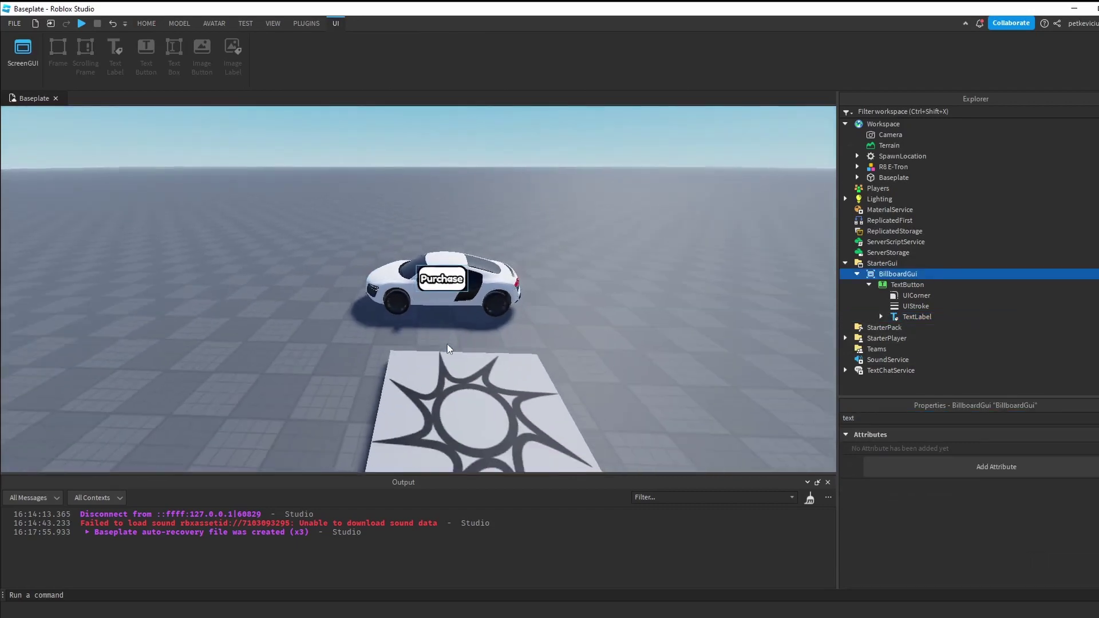
scroll(449, 349, up, 8)
scroll(449, 349, down, 5)
Set the TextButton's BackgroundColor3 to bright green (94, 255, 99).
click(869, 284)
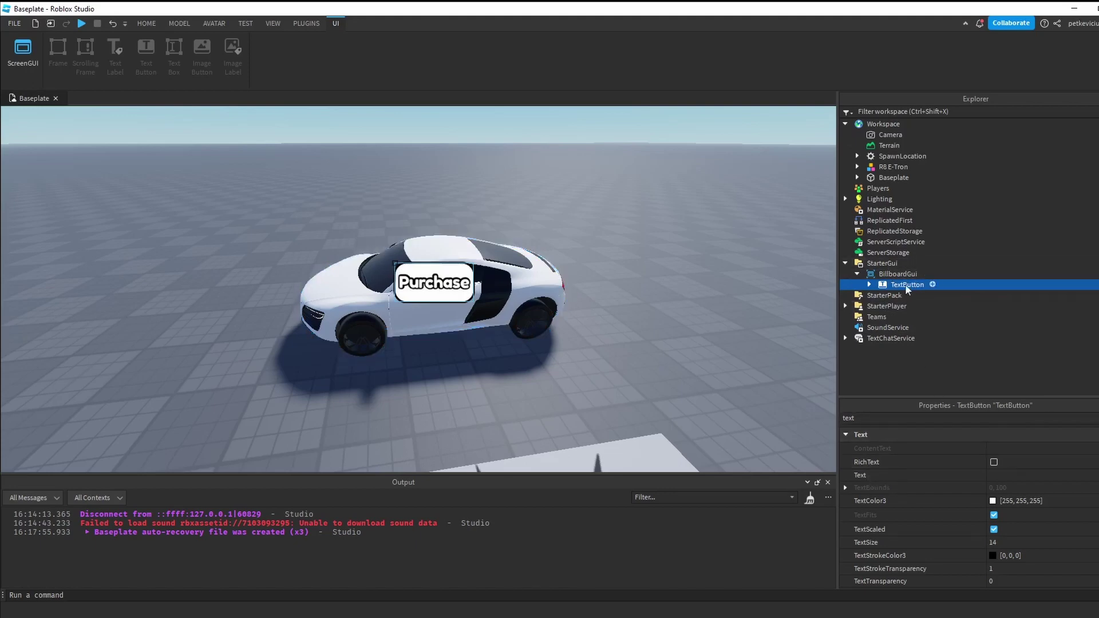
double_click(943, 417)
text(color)
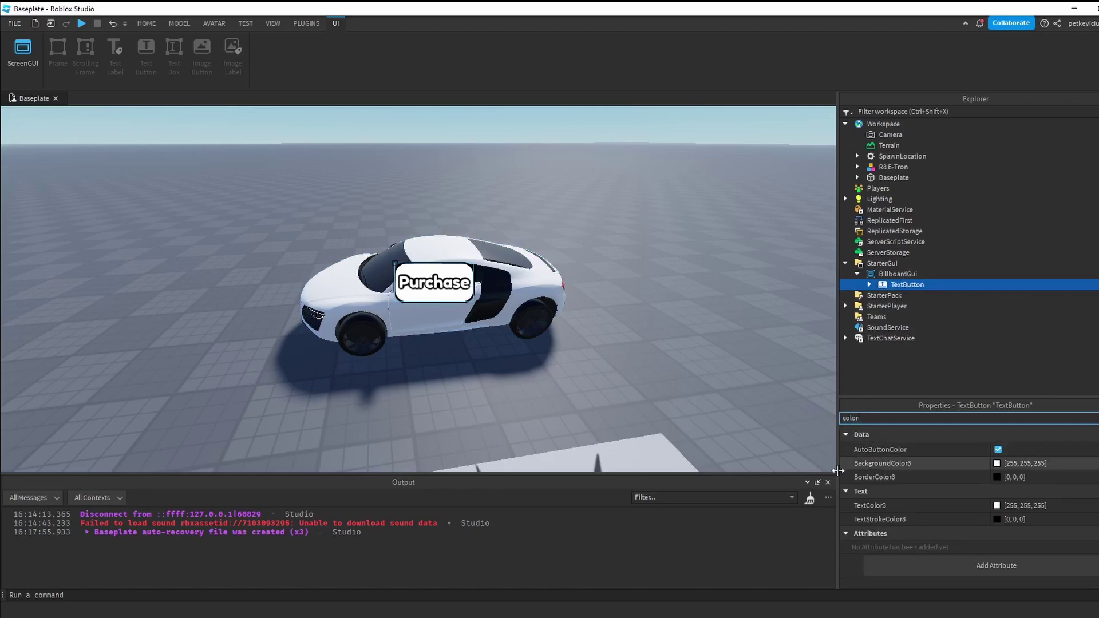
click(996, 463)
click(658, 269)
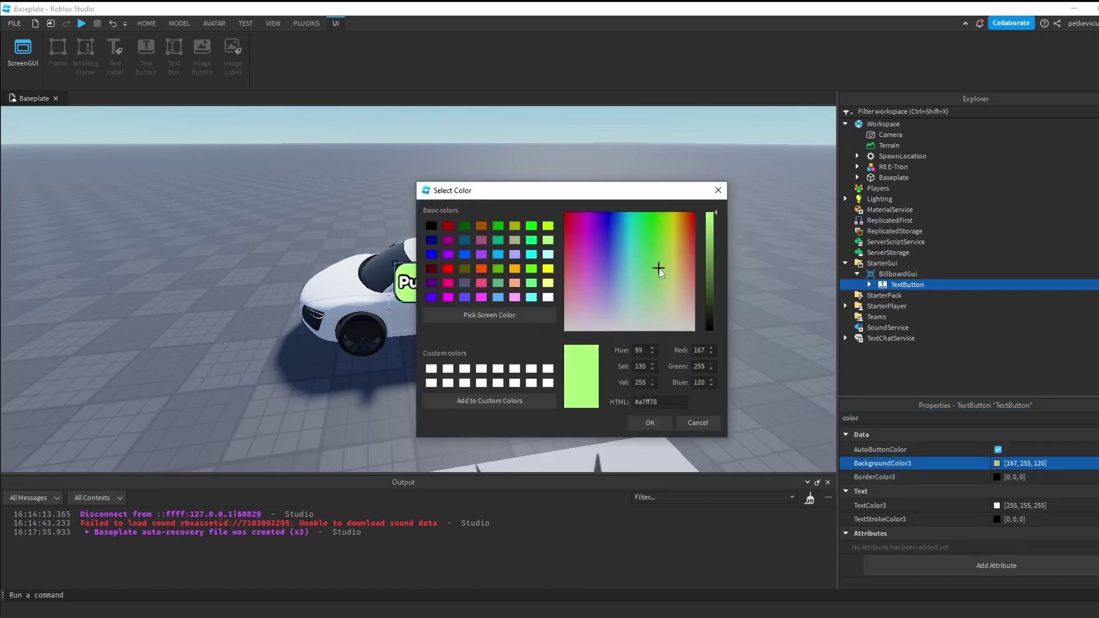
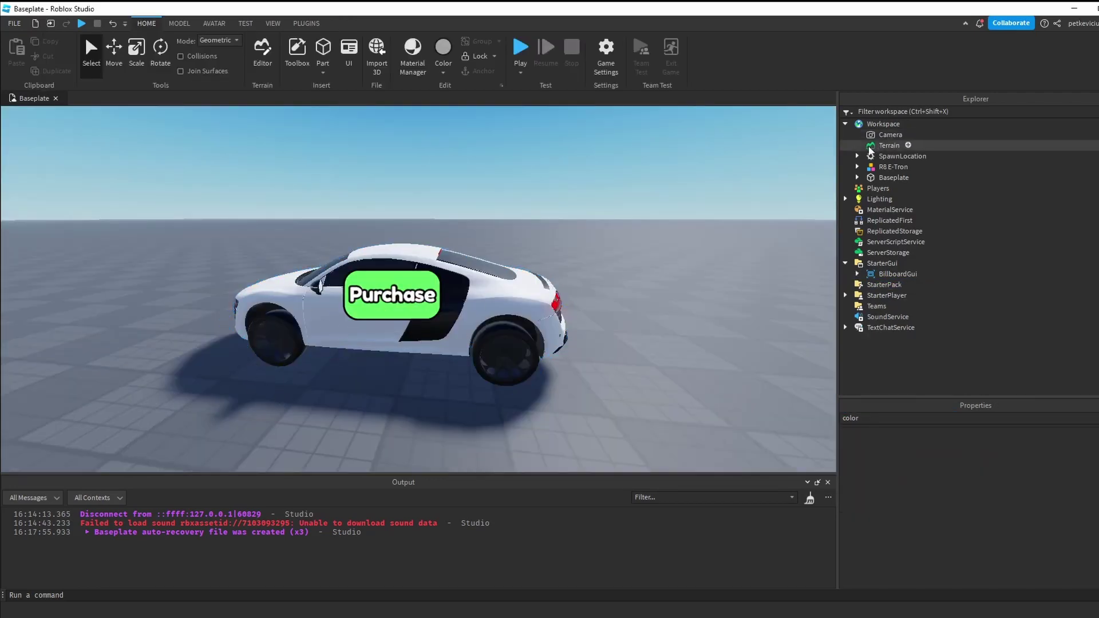
Add a folder named "Remotes" to ReplicatedStorage.
click(845, 124)
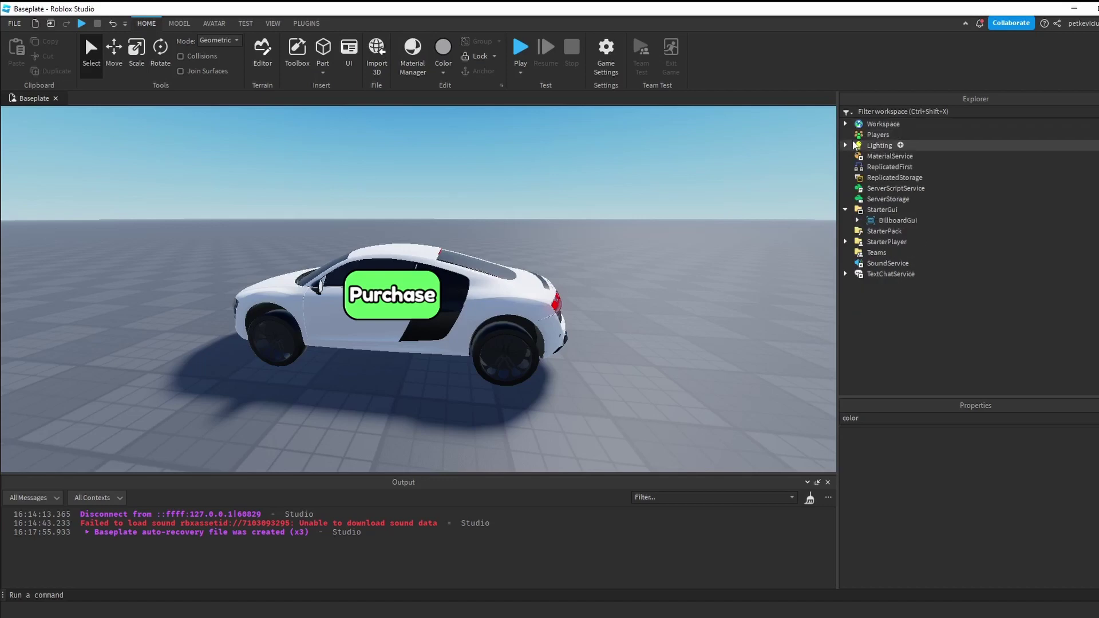
click(931, 178)
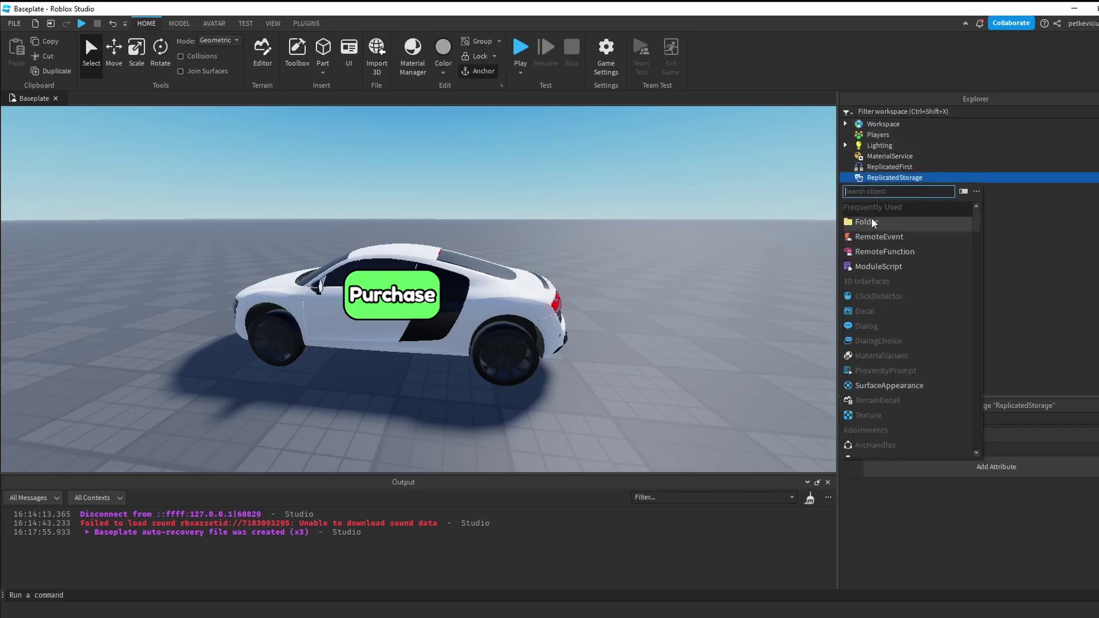
click(871, 218)
click(891, 187)
text(Remotes)
key(Return)
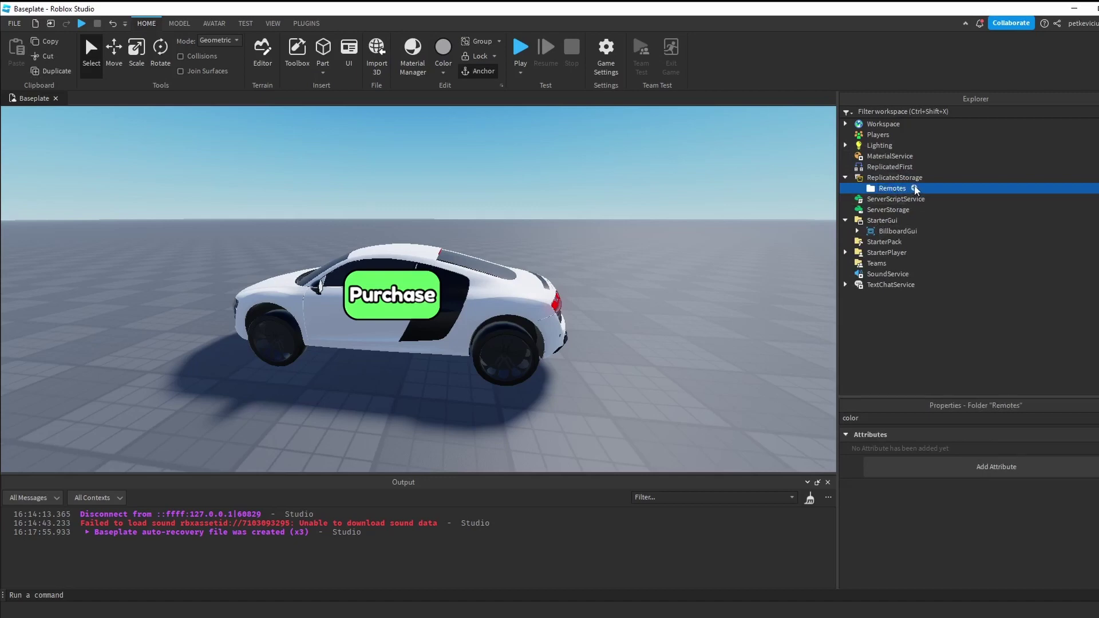
Add a RemoteEvent named "ClickEvent" inside the Remotes folder.
click(914, 188)
text(remote)
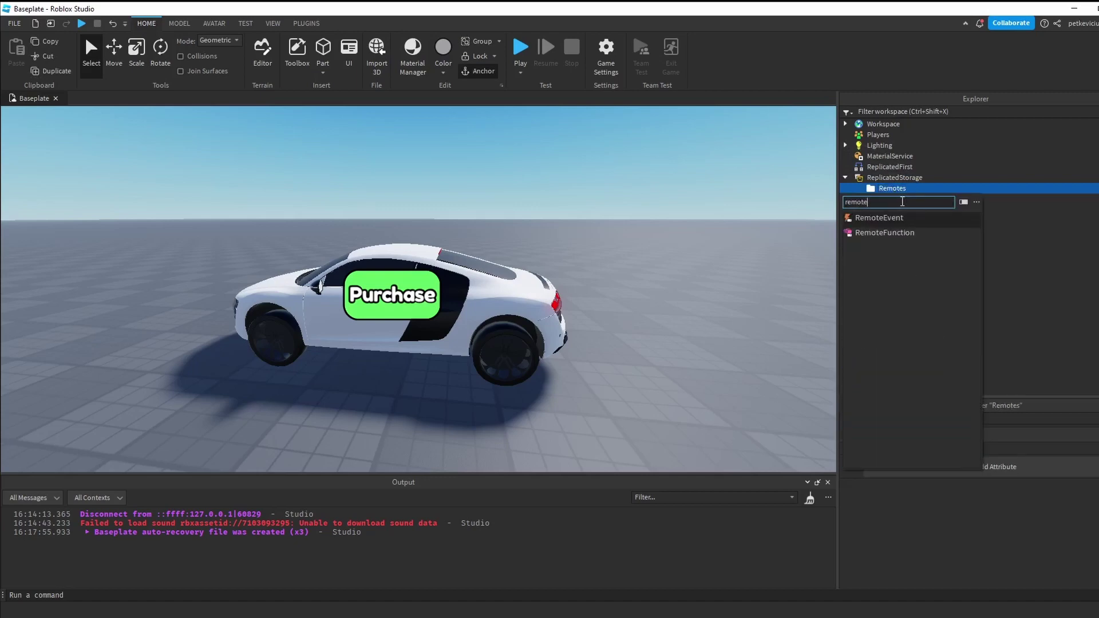
click(898, 218)
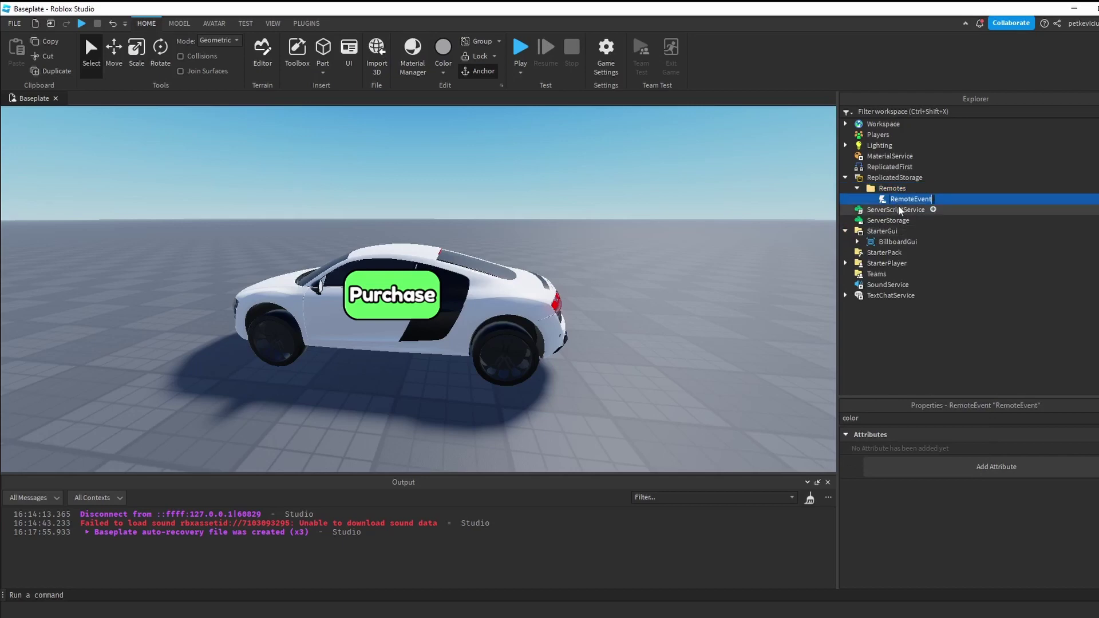
text(ClickEvent)
key(Return)
Add a LocalScript inside the billboard's TextButton.
click(857, 242)
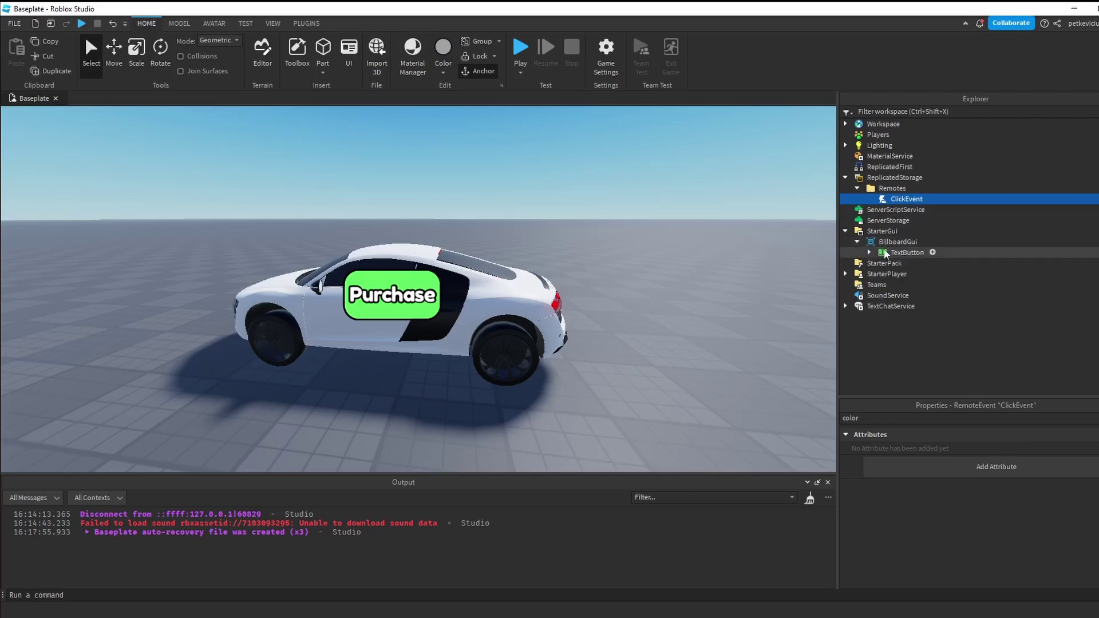
click(869, 252)
click(916, 253)
click(931, 251)
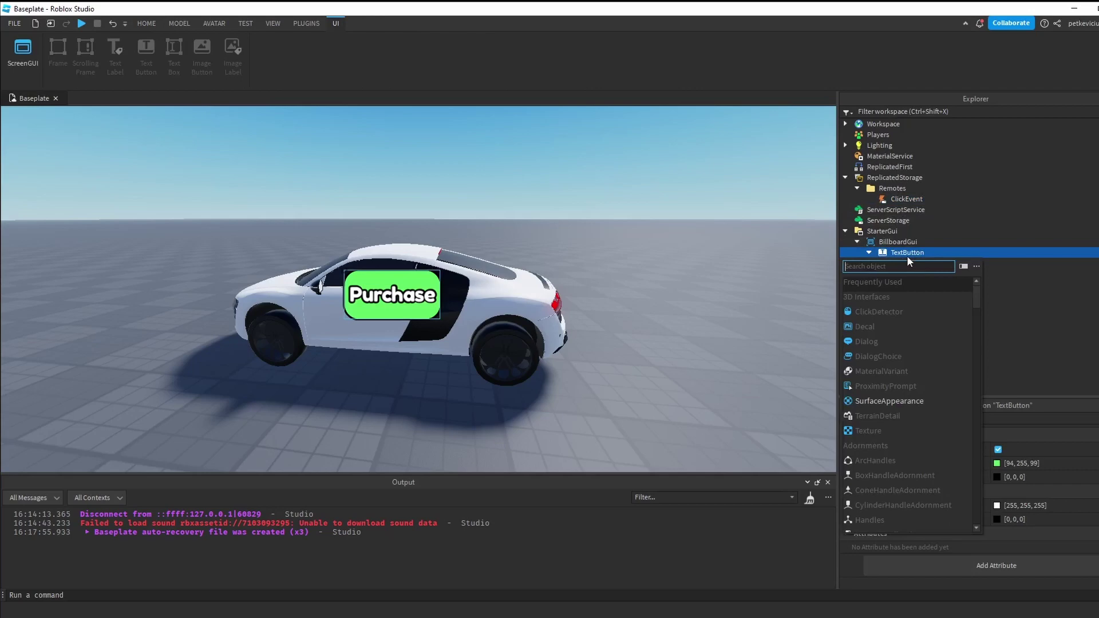
text(local)
click(881, 295)
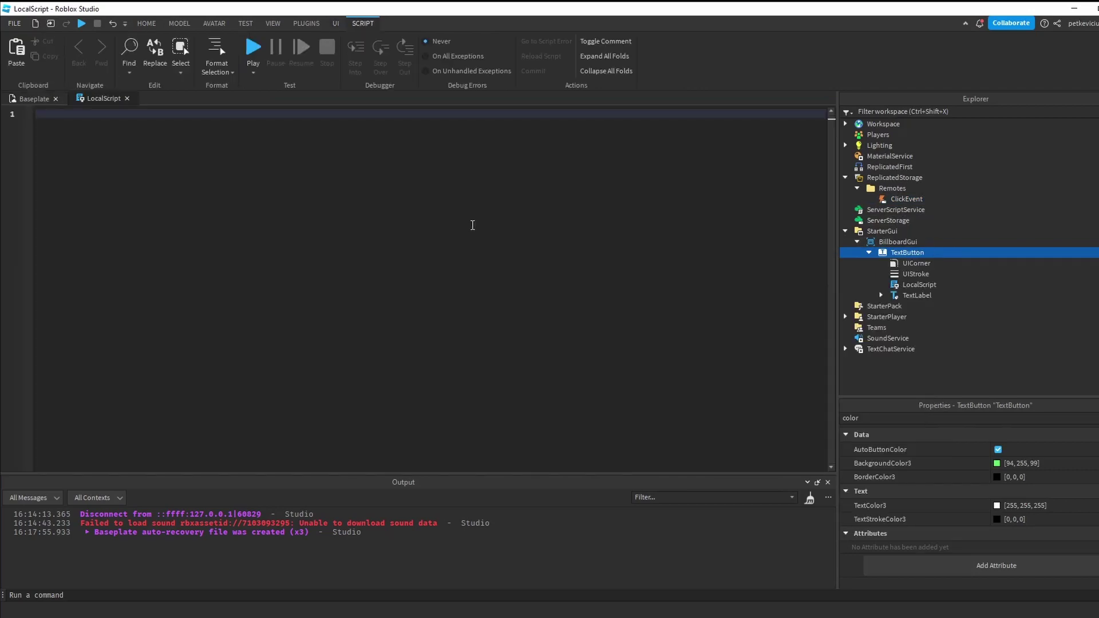
In the empty LocalScript, define replicatedStorage as game:GetService("ReplicatedStorage") and clickEvent as replicatedStorage.Remotes.ClickEvent.
text(local replicat)
key(Return)
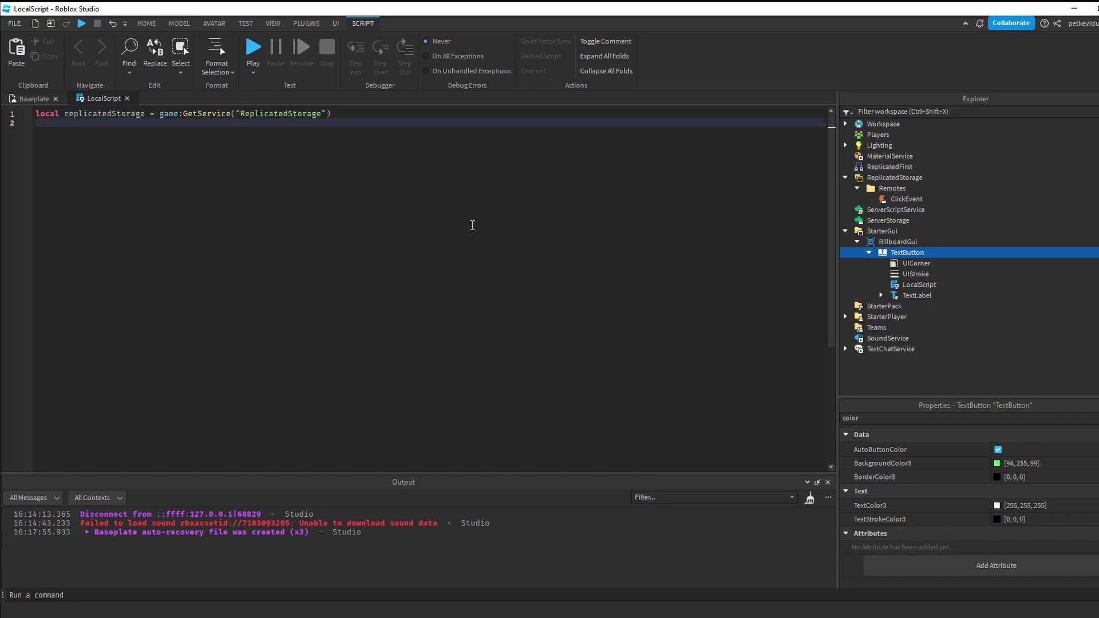
text(l)
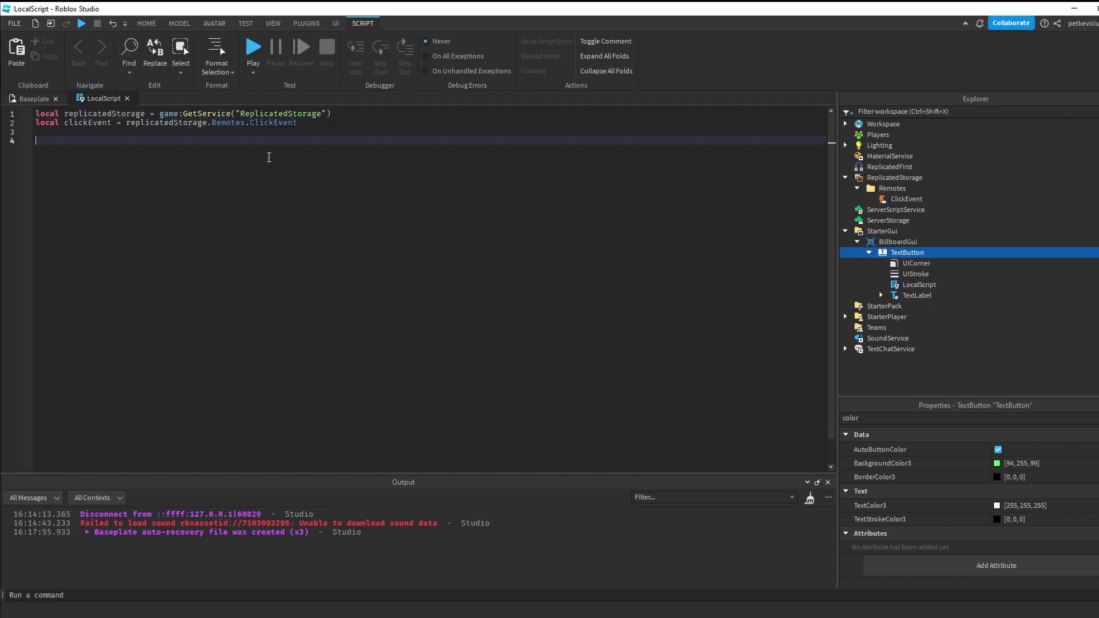
Define a local variable button as script.Parent below the clickEvent line.
text(local button = script.pa)
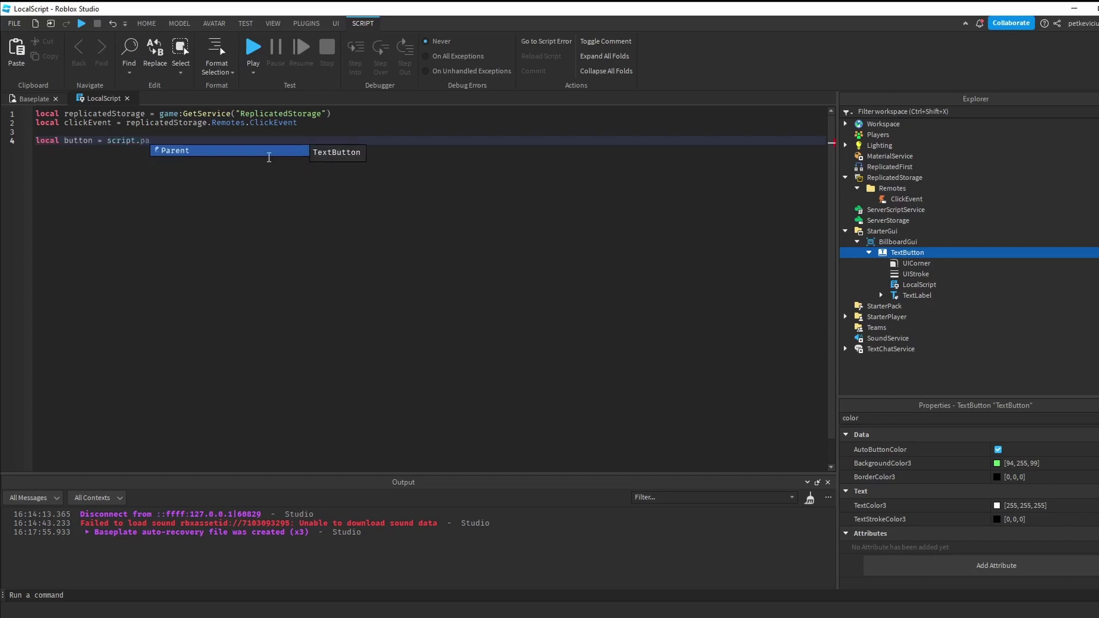
key(Tab)
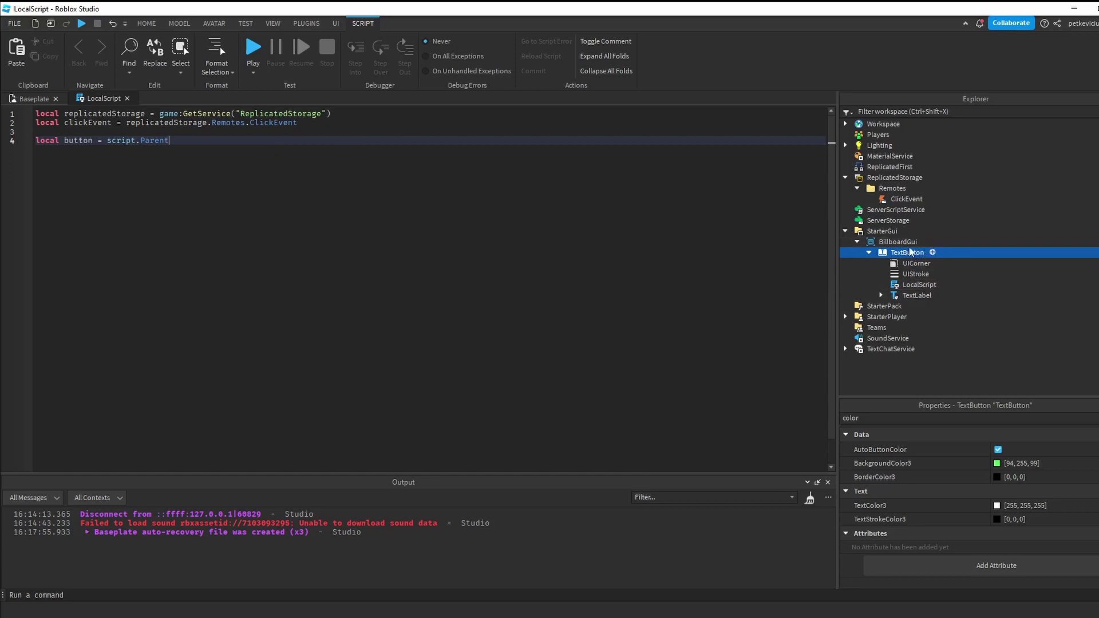
key(Return)
key(Return)
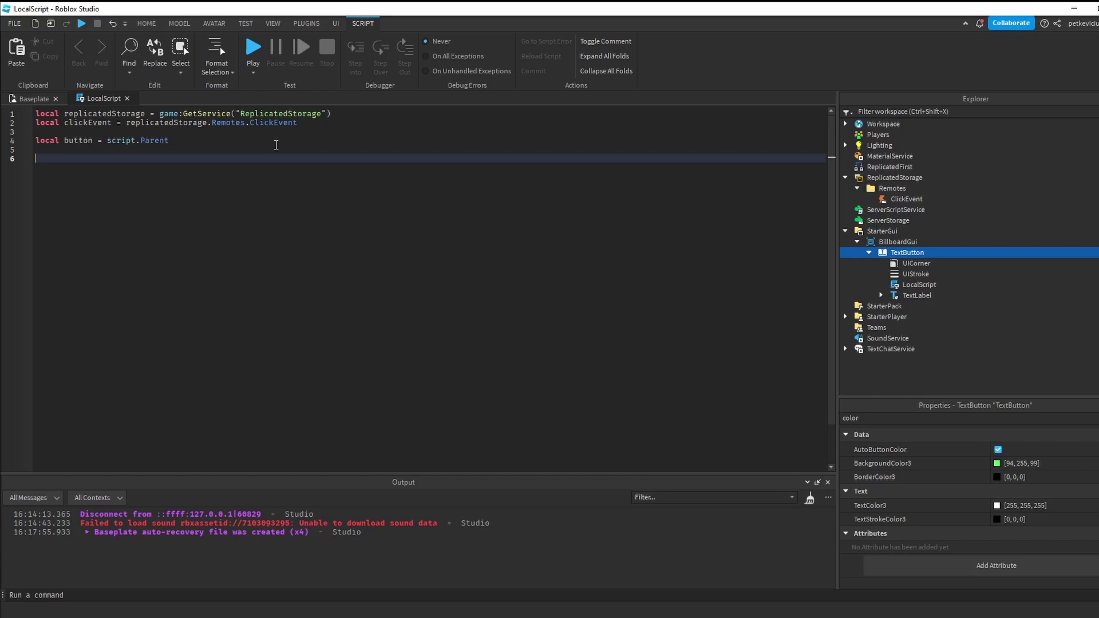
Connect button.MouseButton1Click to an anonymous function that calls clickEvent:FireServer().
text(bu)
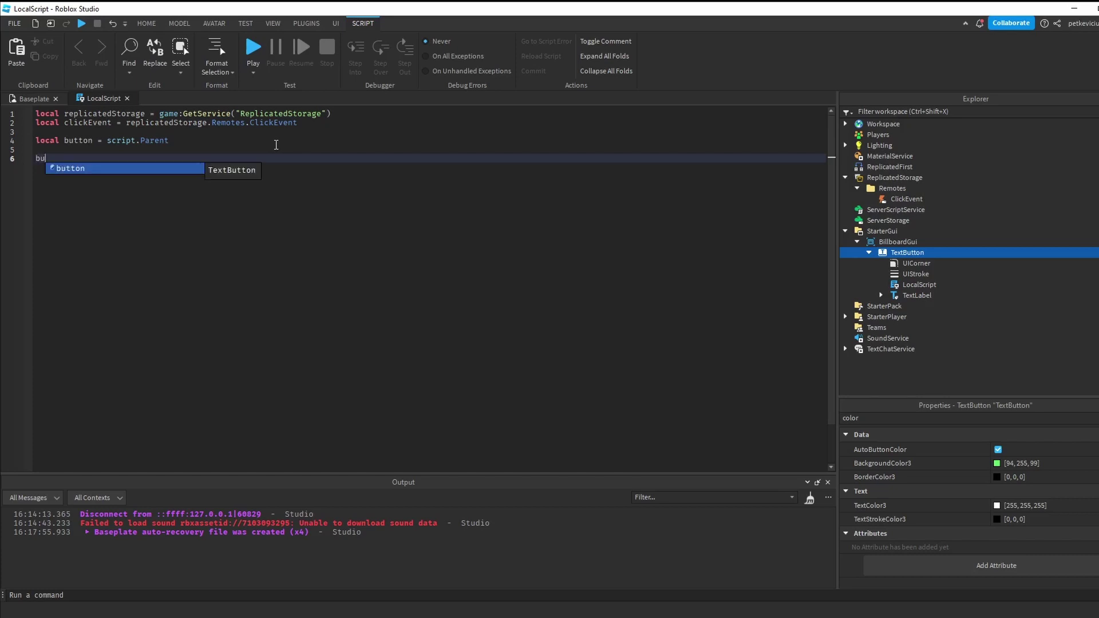
text(tton.MouseButton1Click)
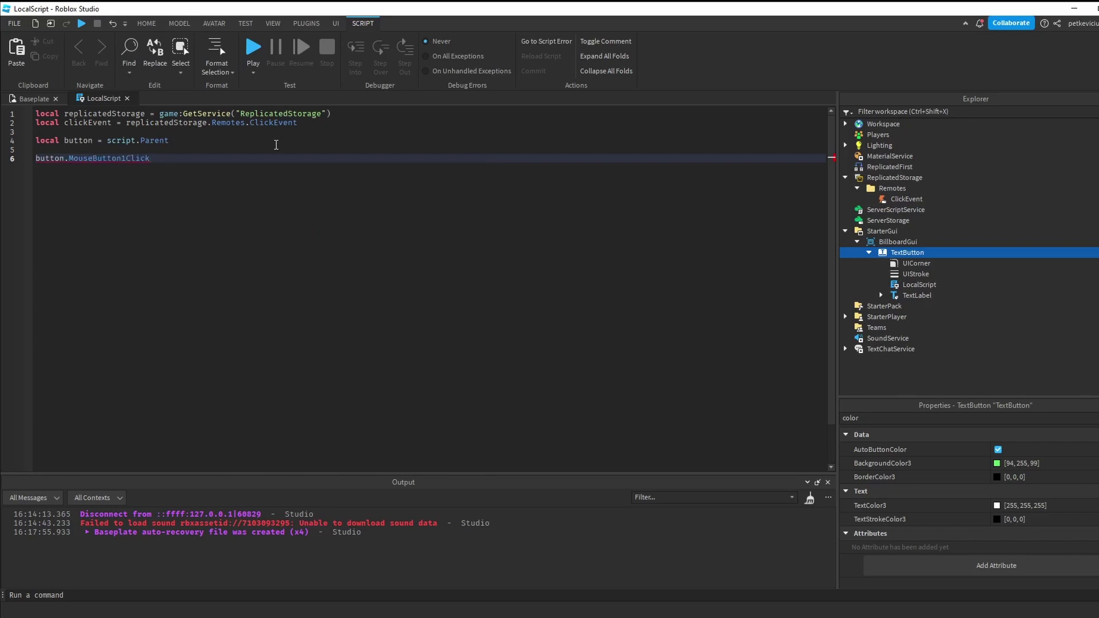
text(:Connect(fu)
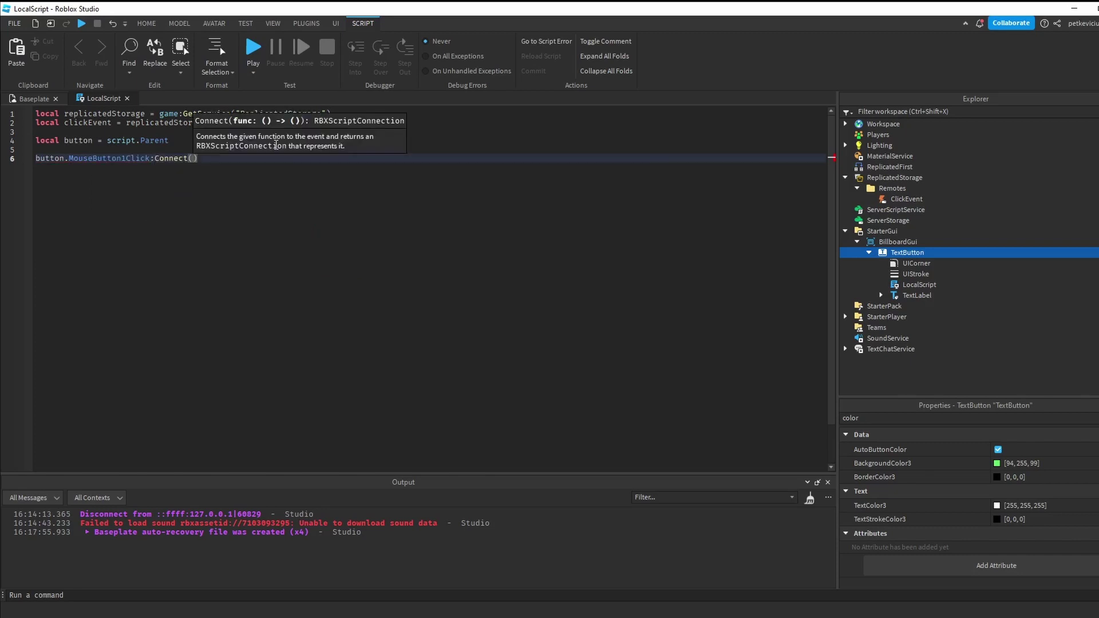
key(Tab)
text(())
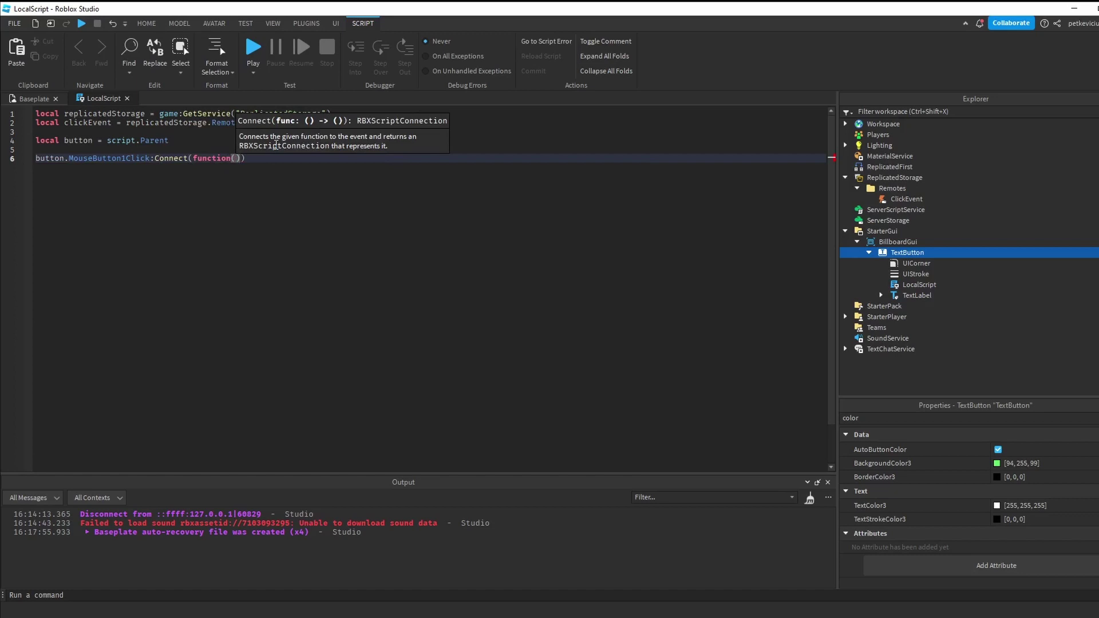
key(Return)
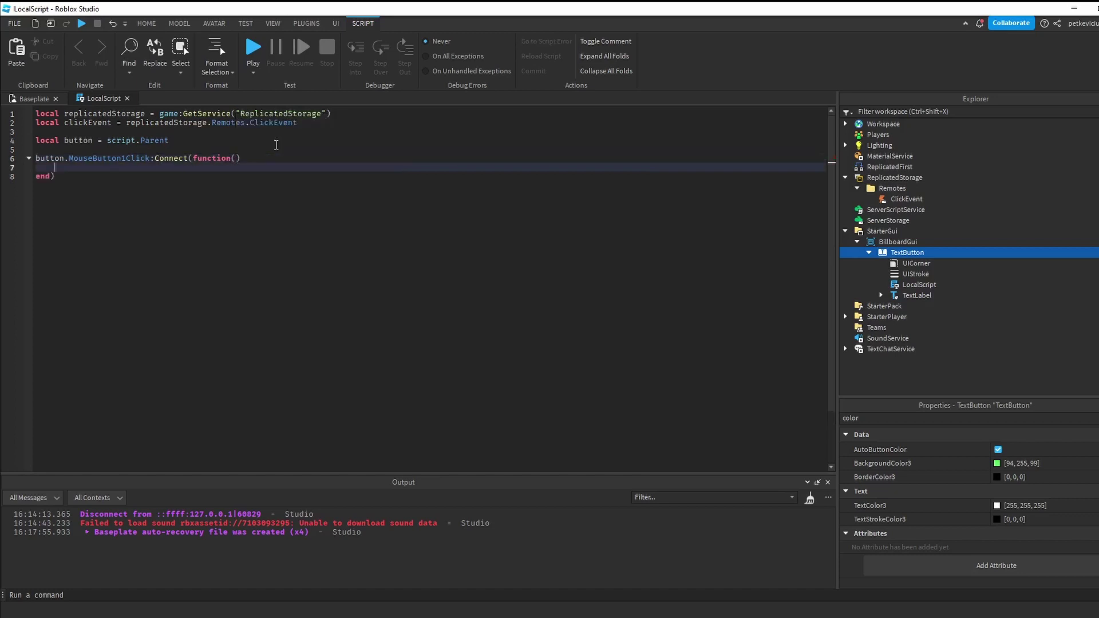
text(clickEvent:Fire)
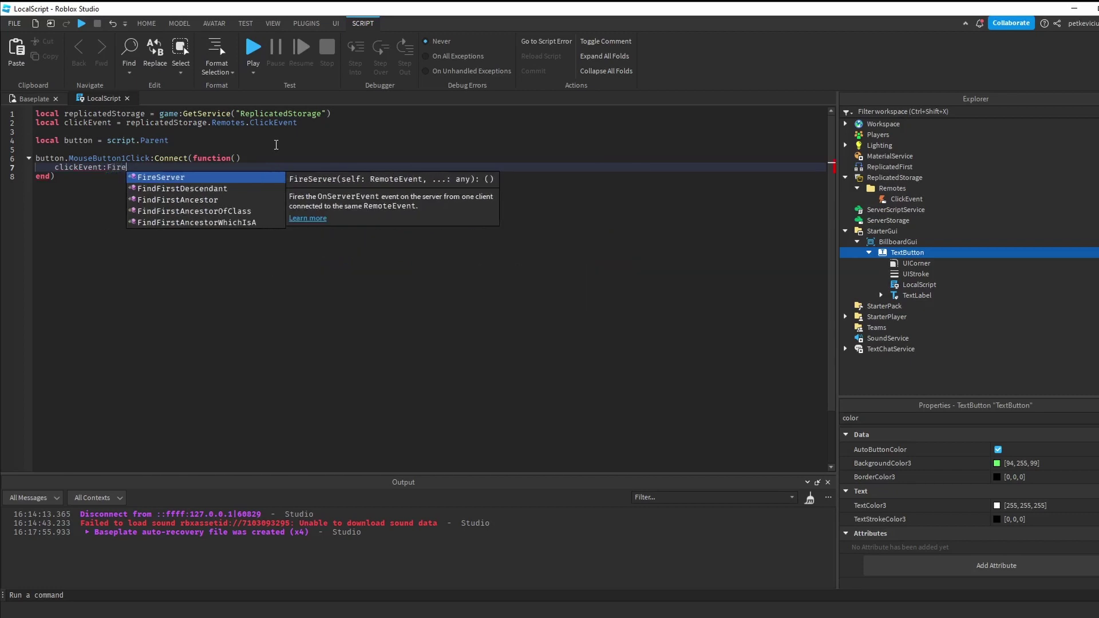
key(Tab)
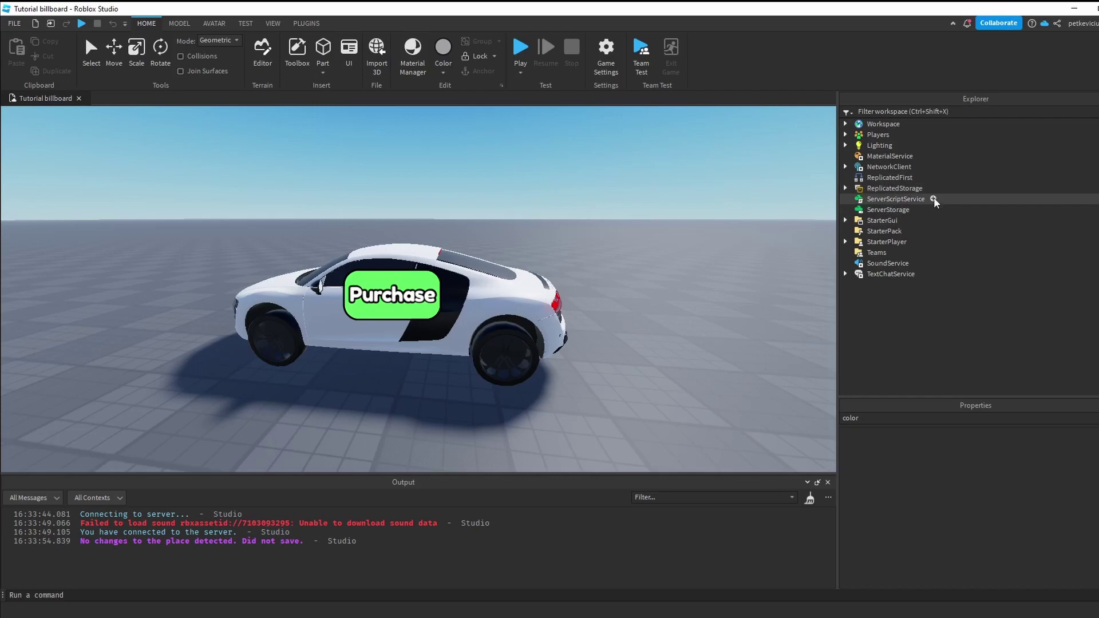
Add a Script to ServerScriptService and name it ButtonClick.
click(933, 199)
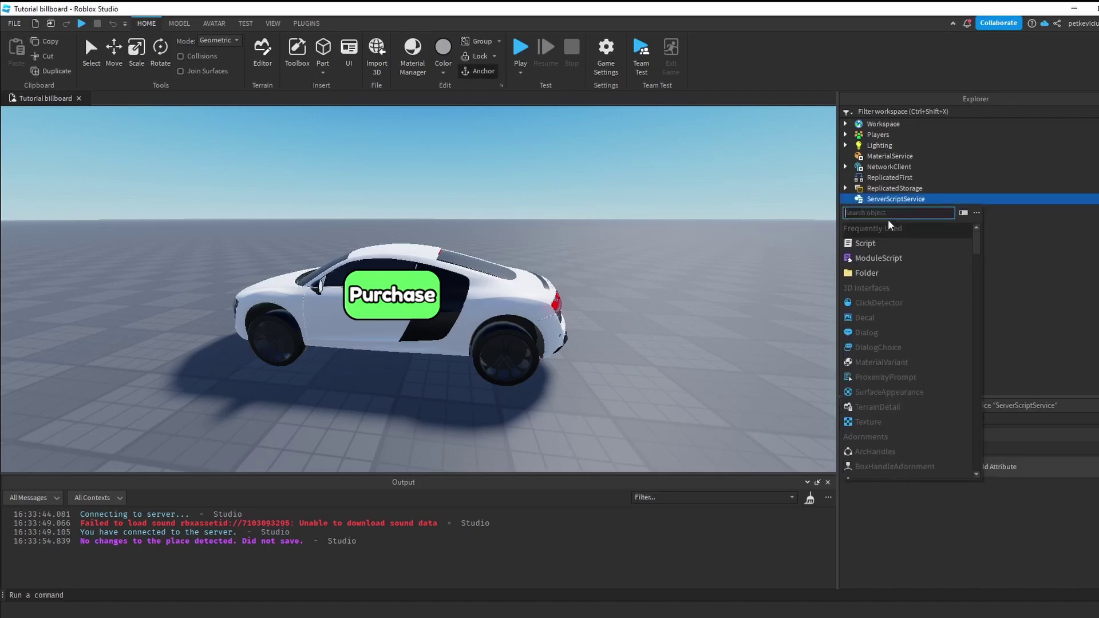
click(868, 243)
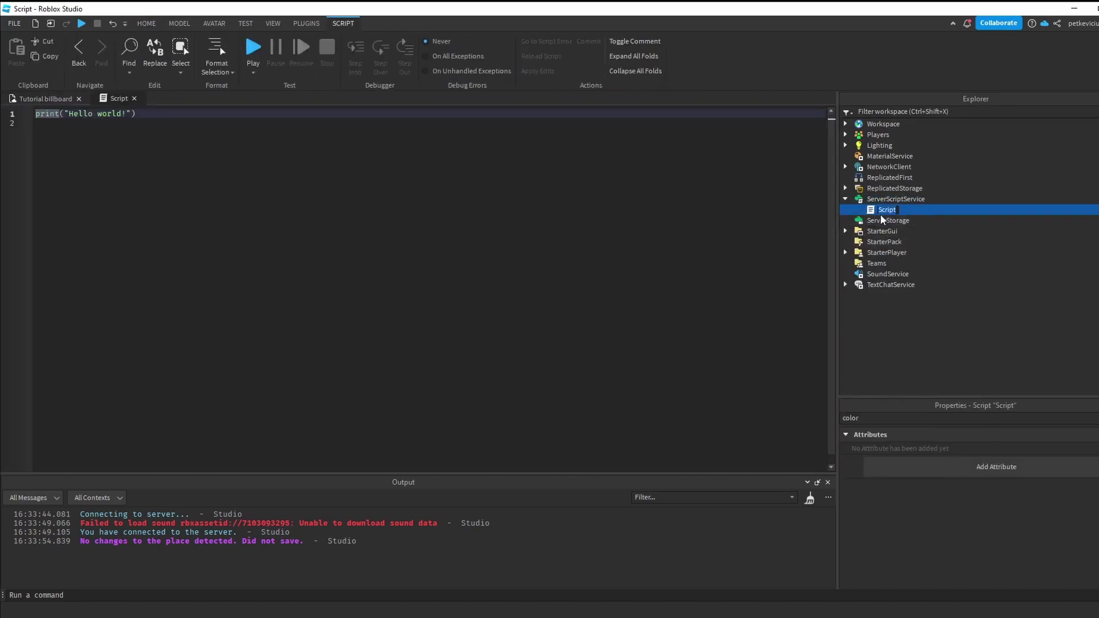
click(880, 212)
text(ButtonClick)
key(Return)
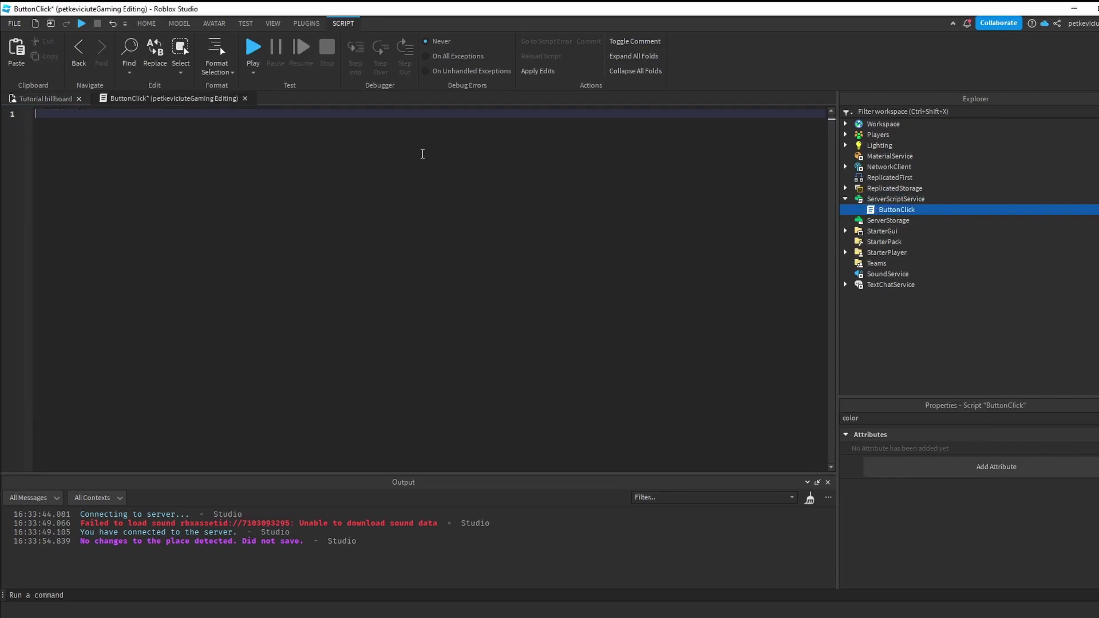
Replace the ButtonClick code with local replicatedStorage = game:GetService("ReplicatedStorage") and local clickEvent = replicatedStorage.Remotes.ClickEvent.
key(ctrl+a)
text(local replicatedStorage = game:GetService("ReplicatedStorage"))
key(Return)
text(local clickEvent = replicatedStorage.Remotes.ClickEvent)
key(Return)
key(Return)
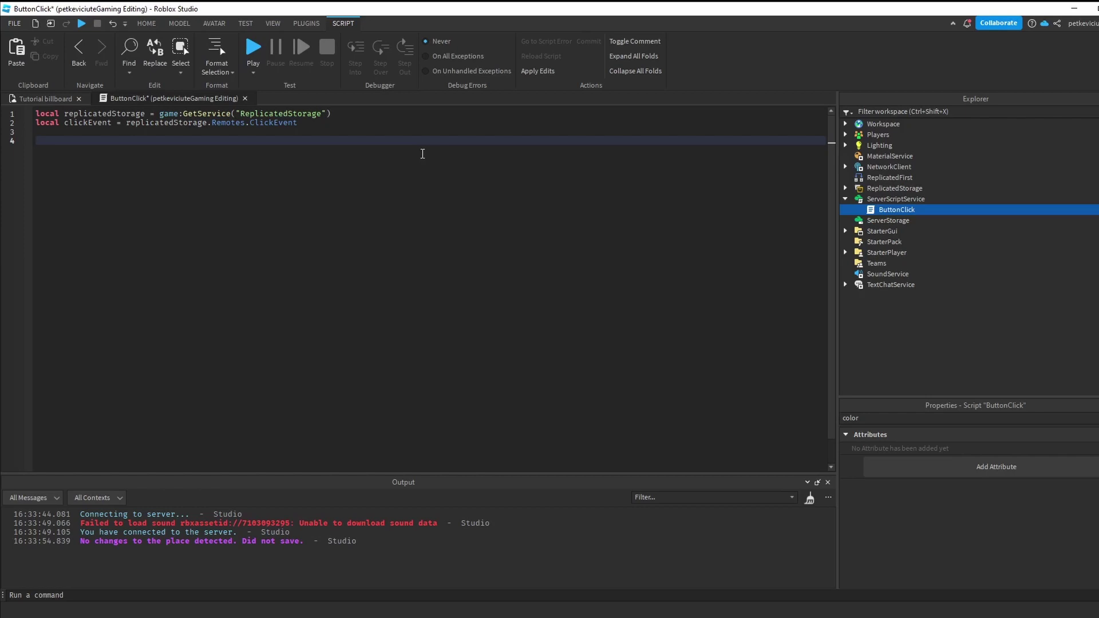
Connect clickEvent.OnServerEvent to an anonymous function that takes a player parameter.
text(clickEvent.)
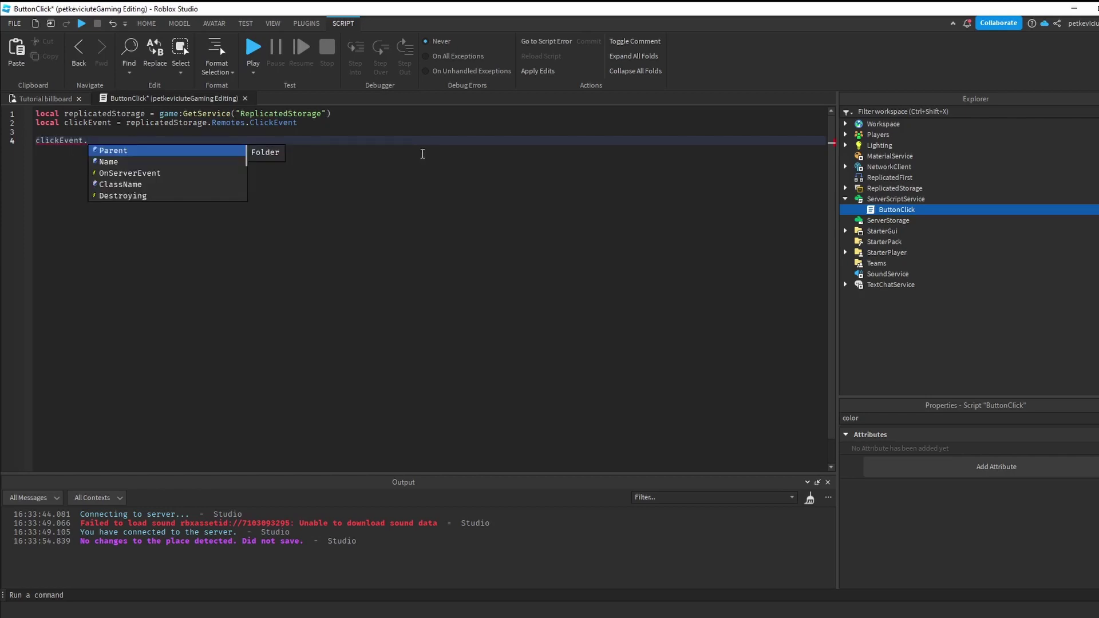
text(Onser)
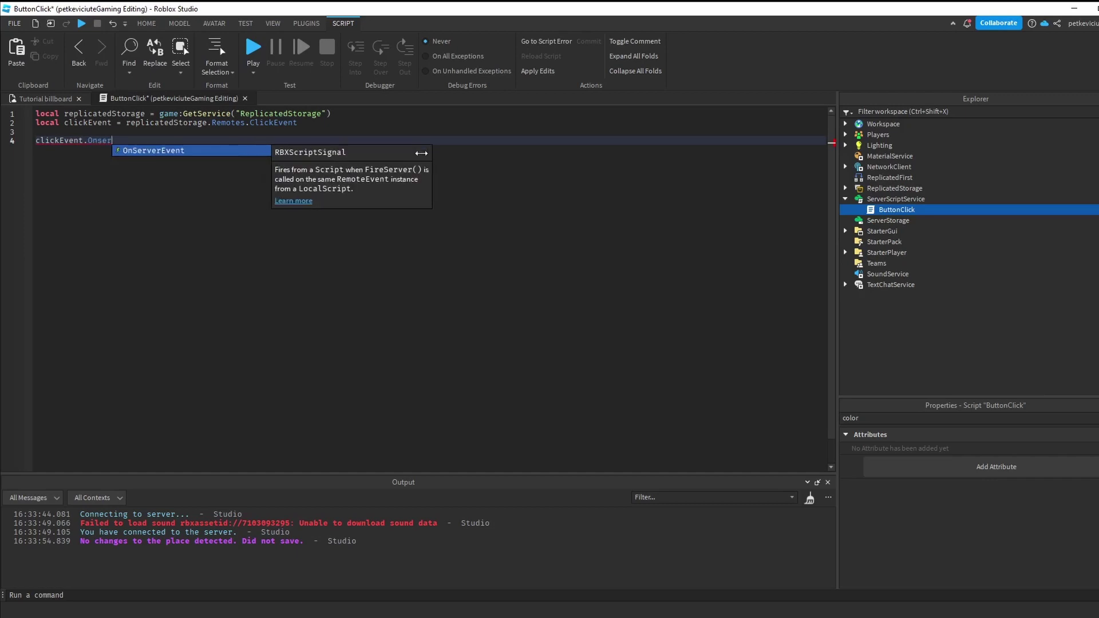
key(Tab)
text(:)
key(Tab)
text(()
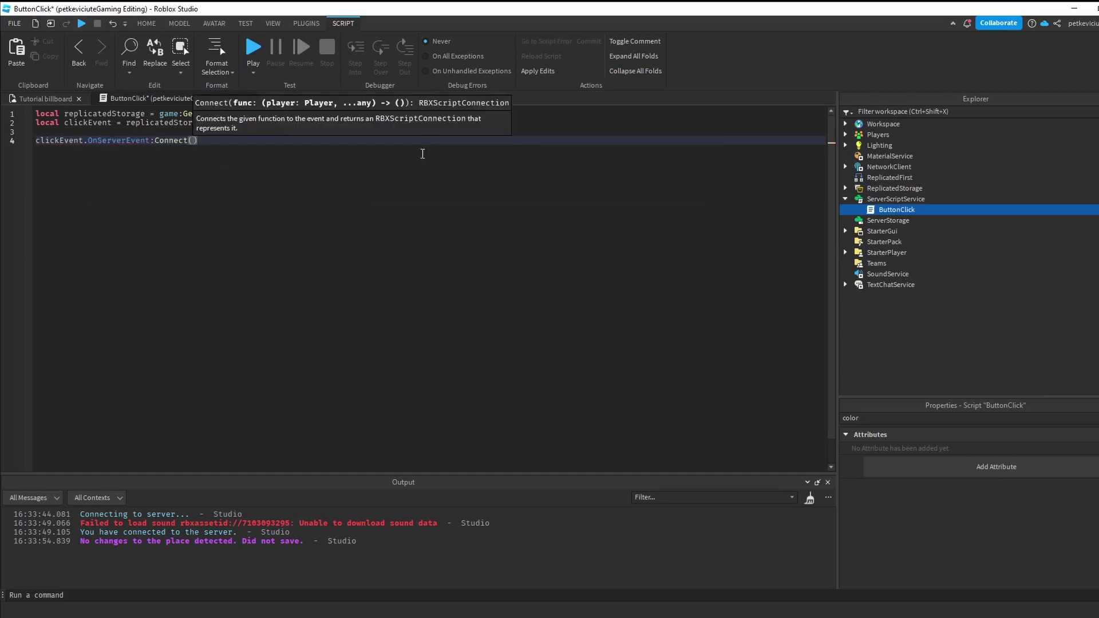
text(fun)
key(Tab)
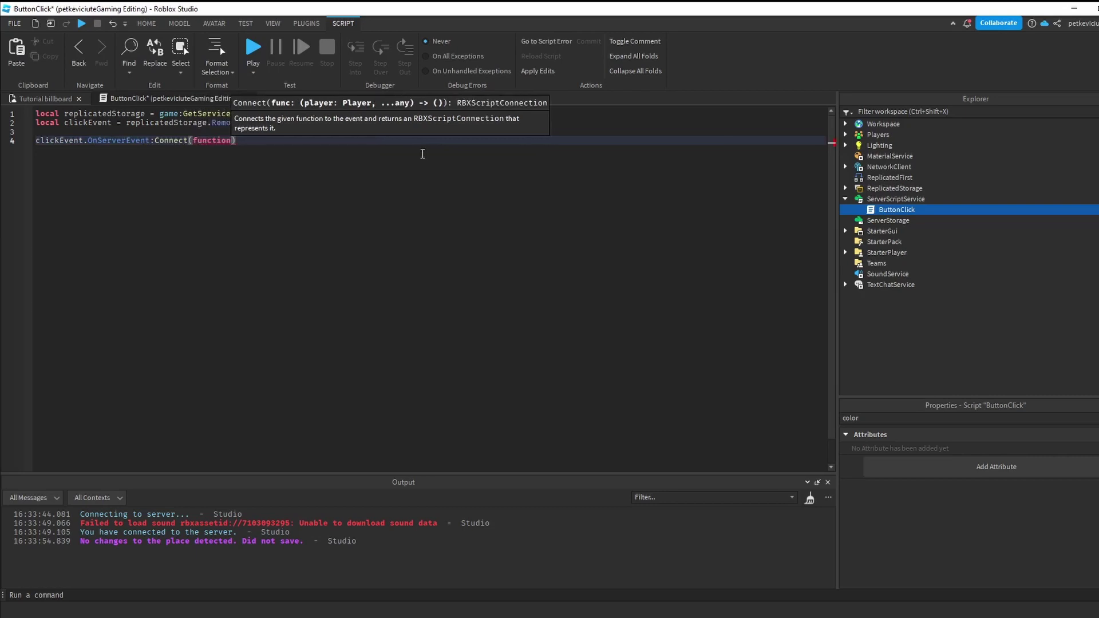
text(()
key(Return)
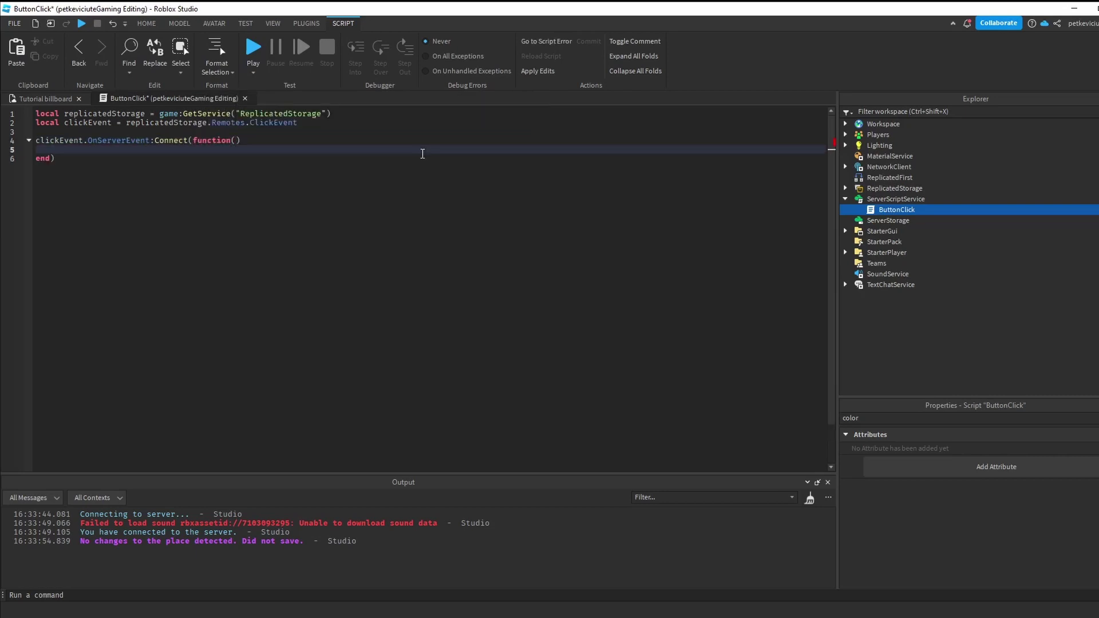
text(player)
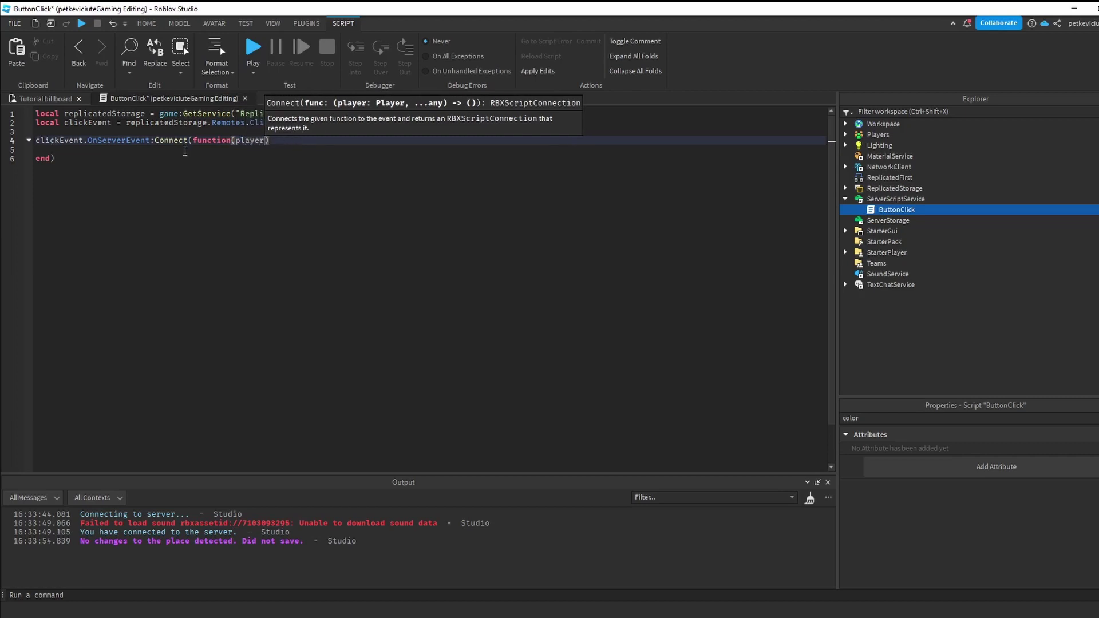
Inside the OnServerEvent function, print player.UserId .. " has pressed the button!".
key(Down)
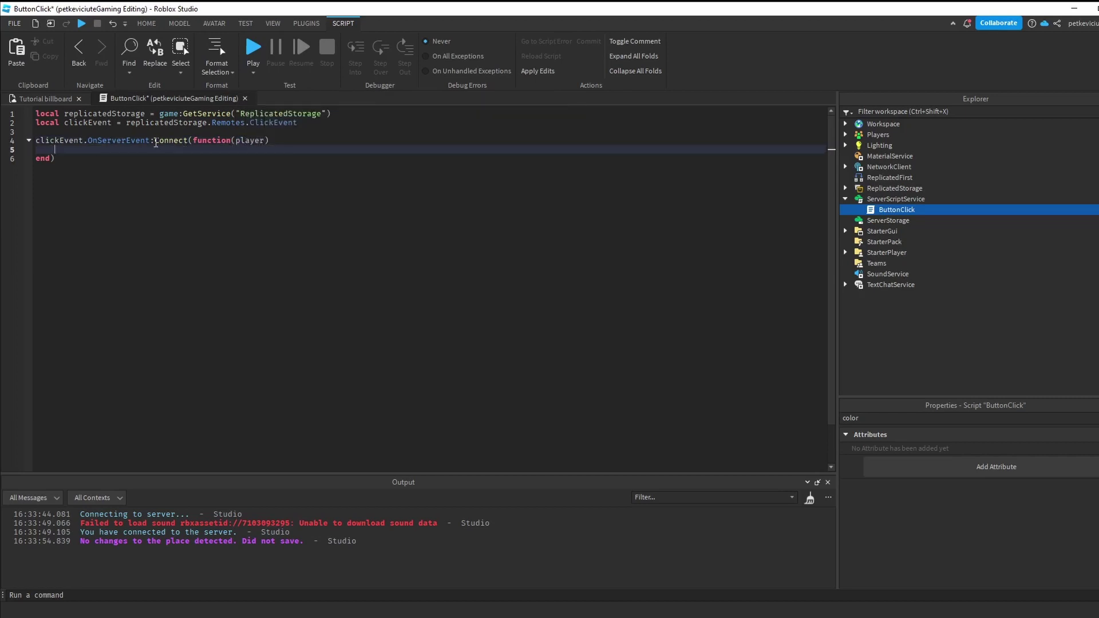
text(print()
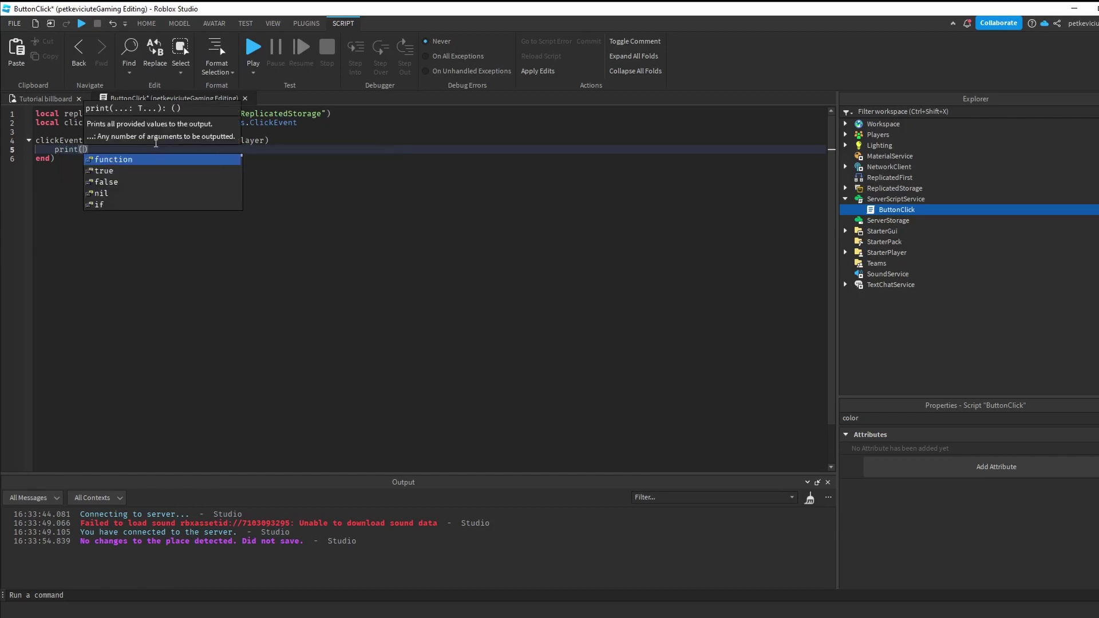
text(player.user)
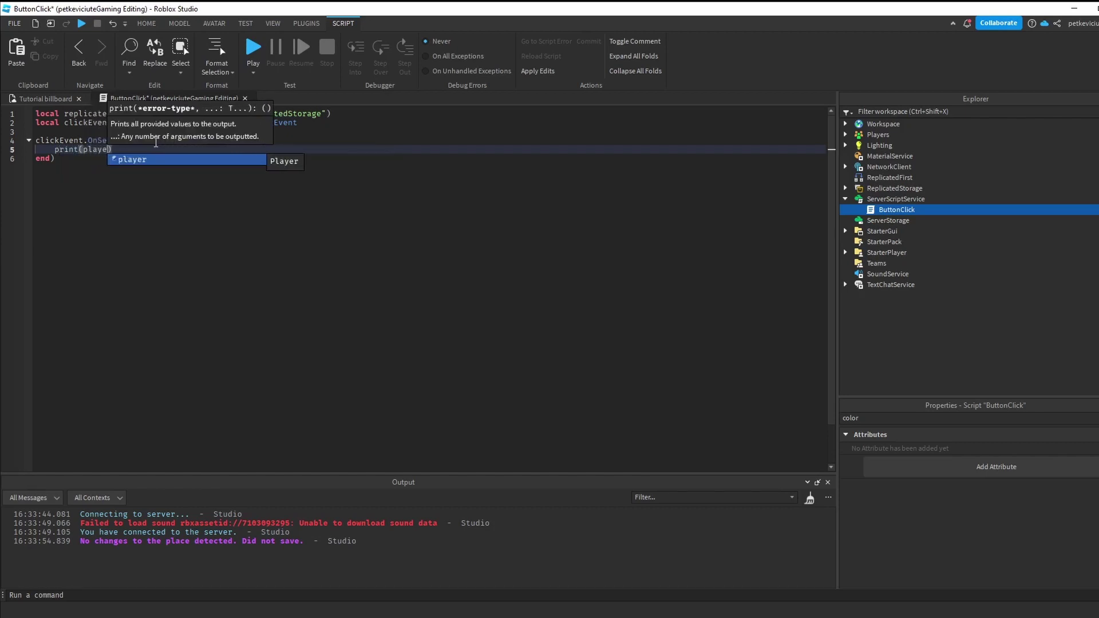
key(Tab)
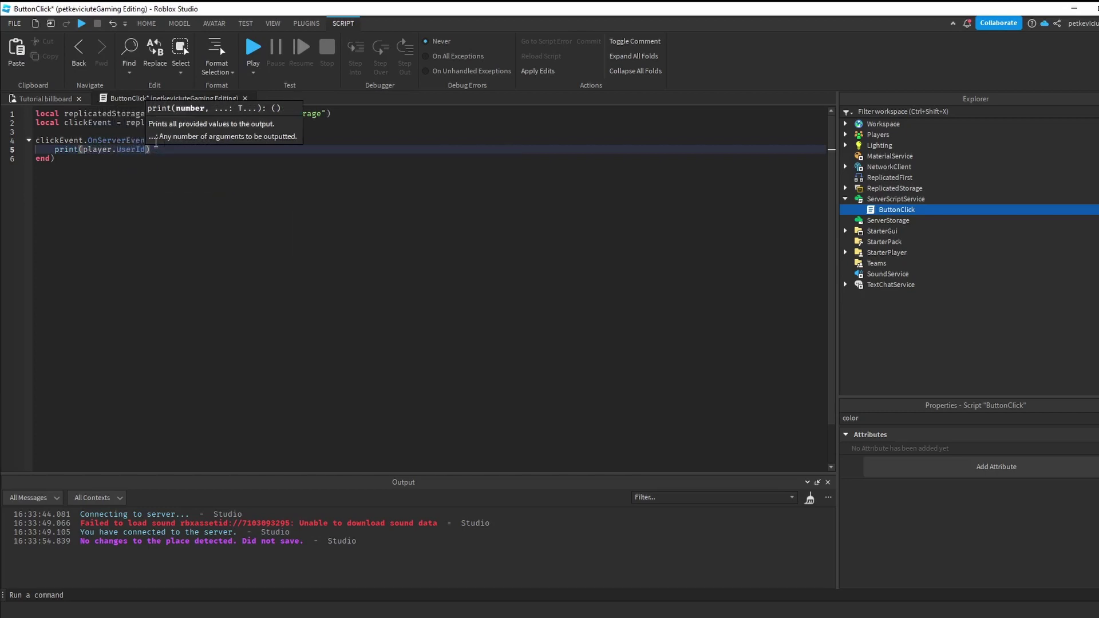
text(.. " has pressed the button!)
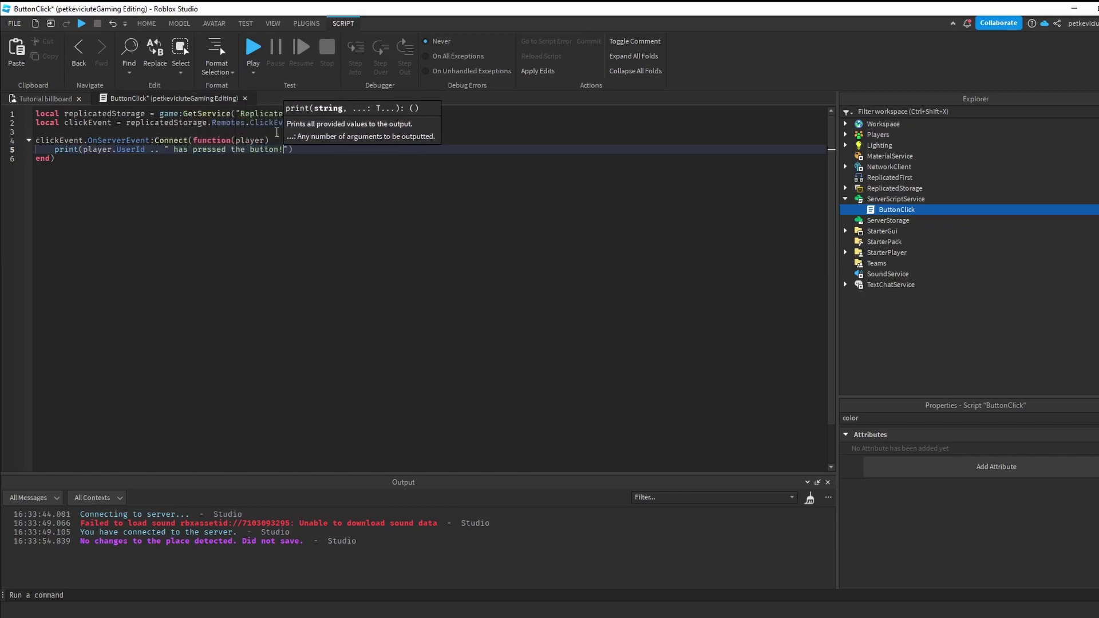
Playtest the place, approach the car and try its Purchase button.
click(40, 99)
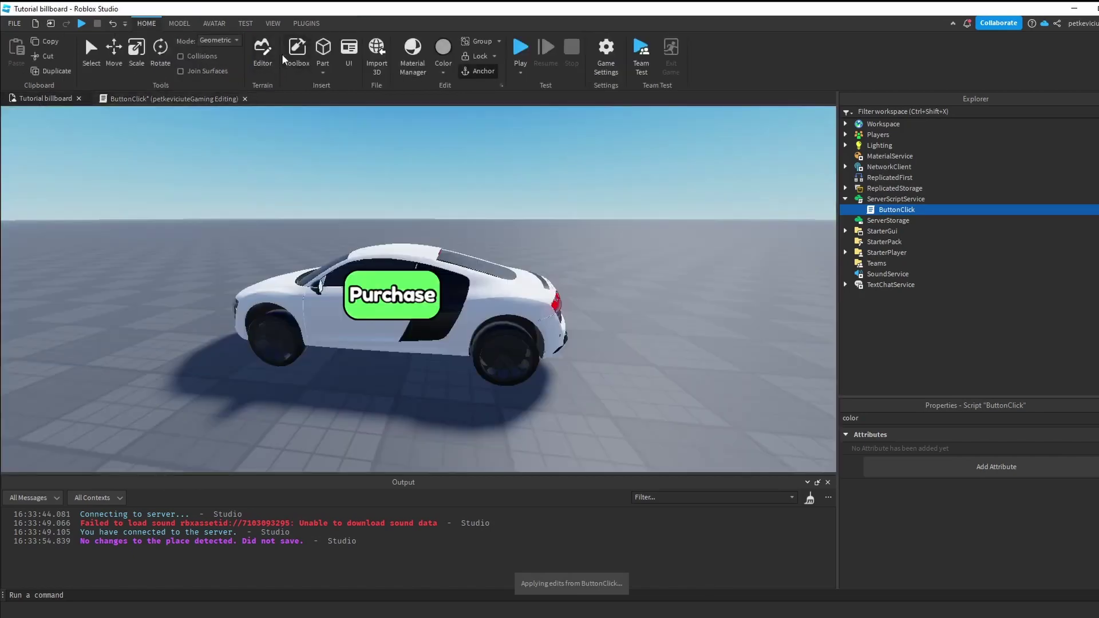
click(520, 48)
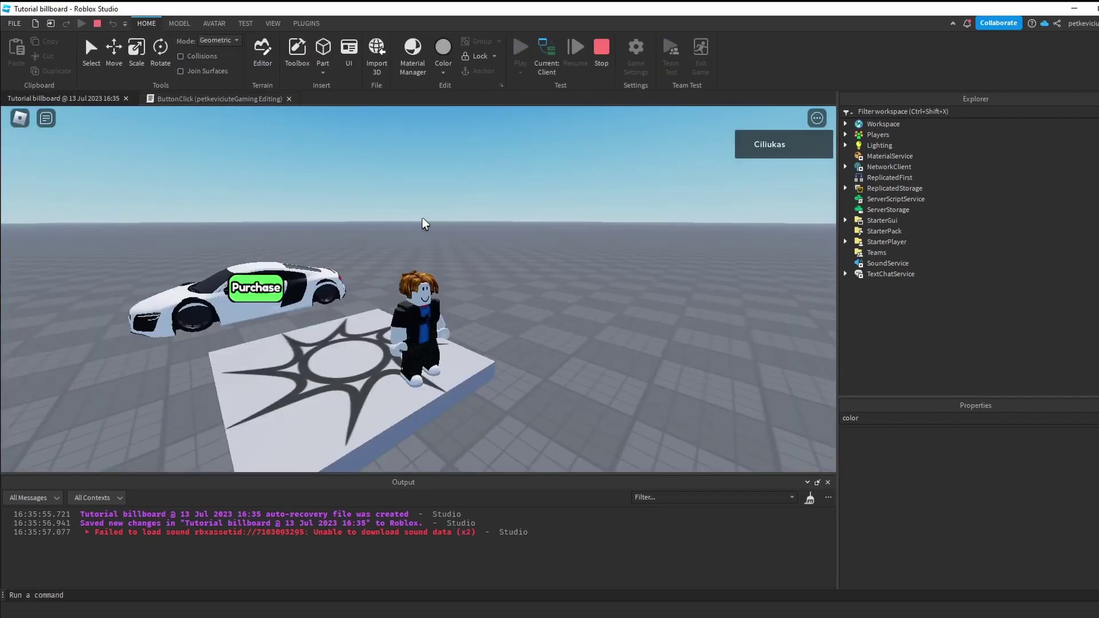
right_drag(423, 220, 423, 220)
key(w)
click(364, 246)
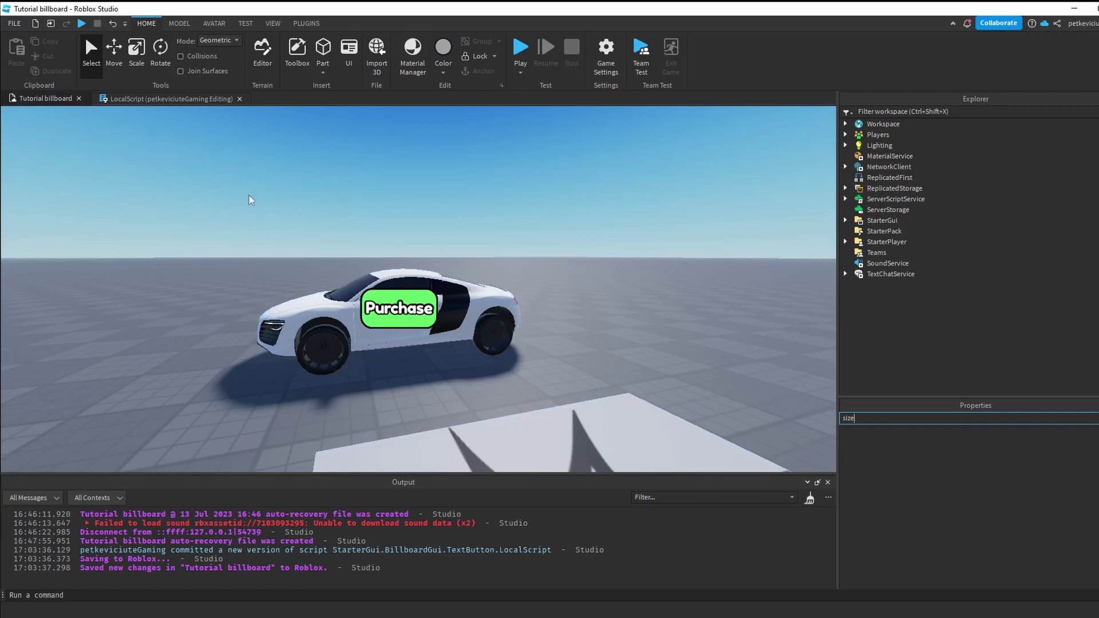
In the button's LocalScript, define tweenService as game:GetService("TweenService") on the line below replicatedStorage.
click(153, 102)
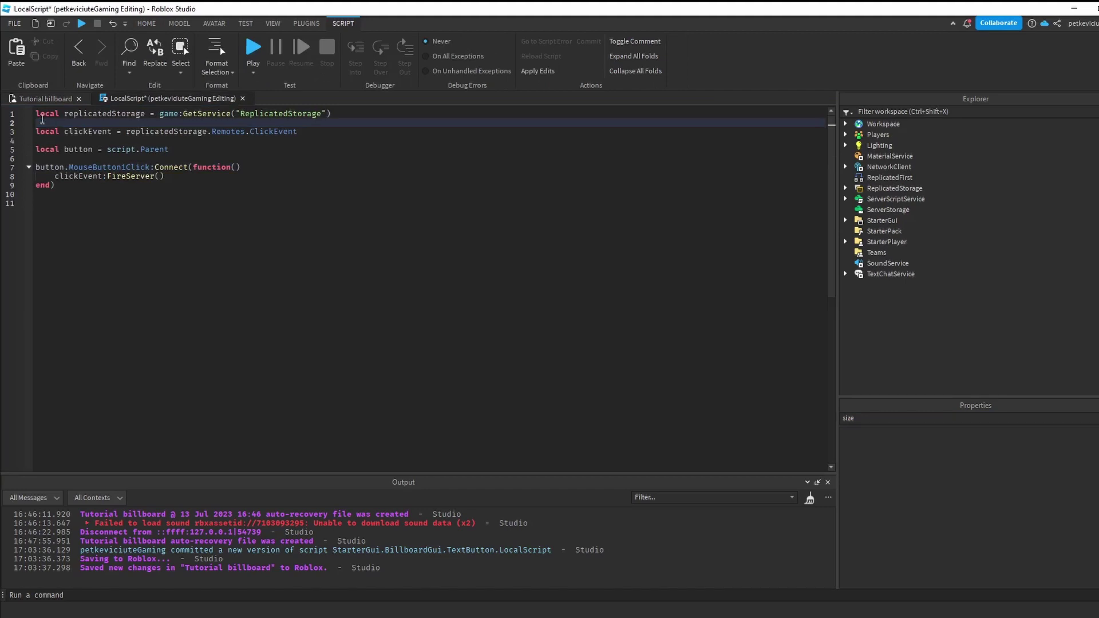
text(local tweenService = game:GetService("TweenService"))
Below the click handler, connect button.MouseButton1Down to an empty anonymous function with blank lines in its body.
click(164, 197)
key(Return)
key(Return)
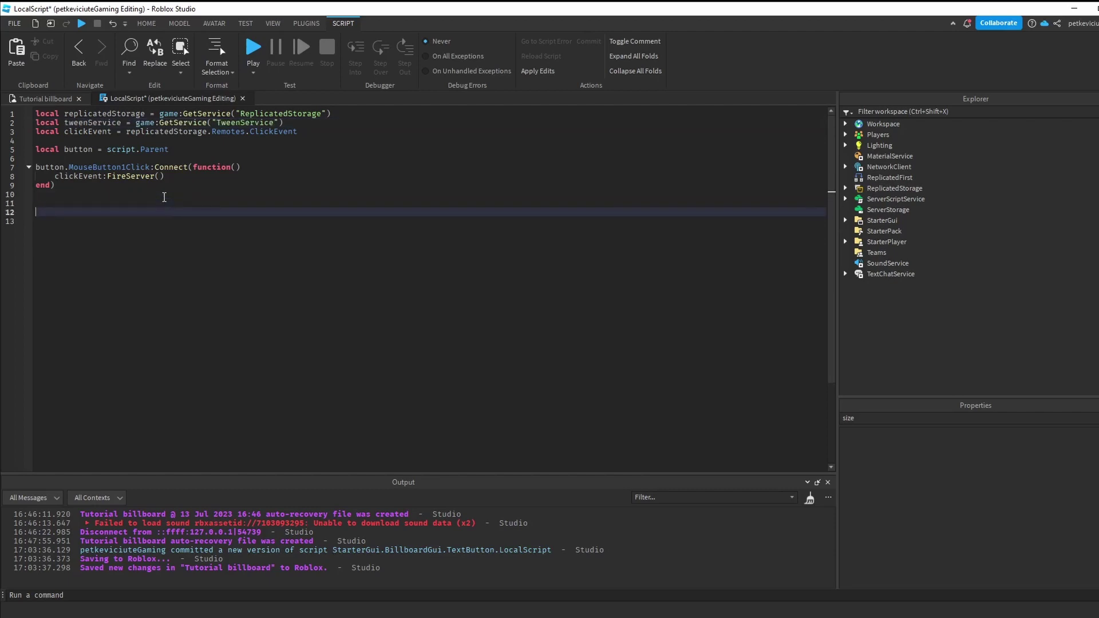
key(BackSpace)
text(button.Mou)
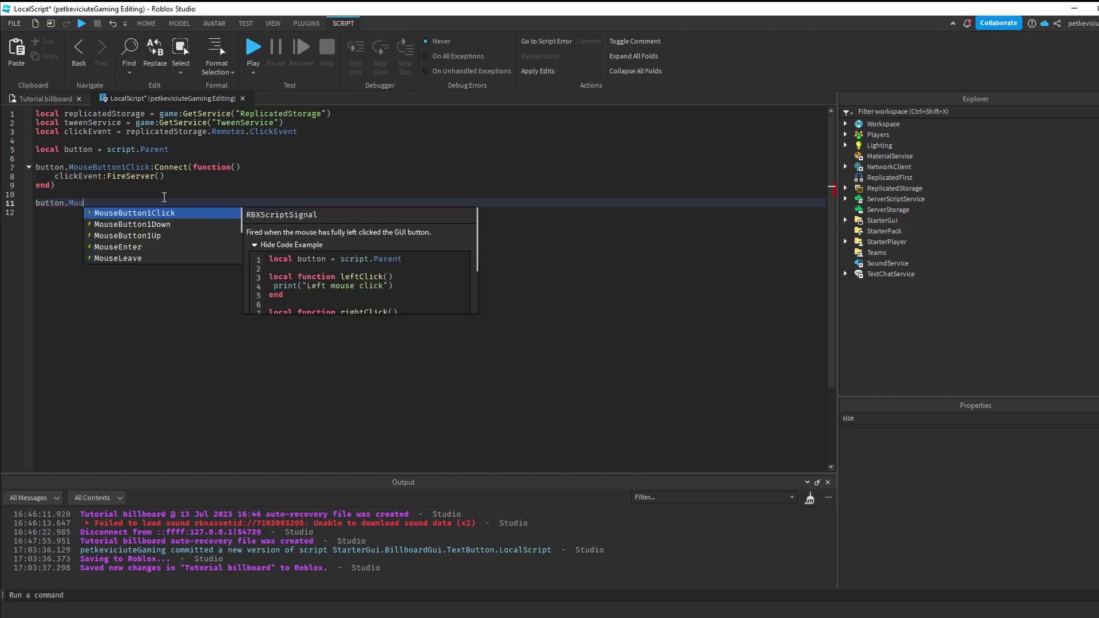
text(seButton1Down:Co)
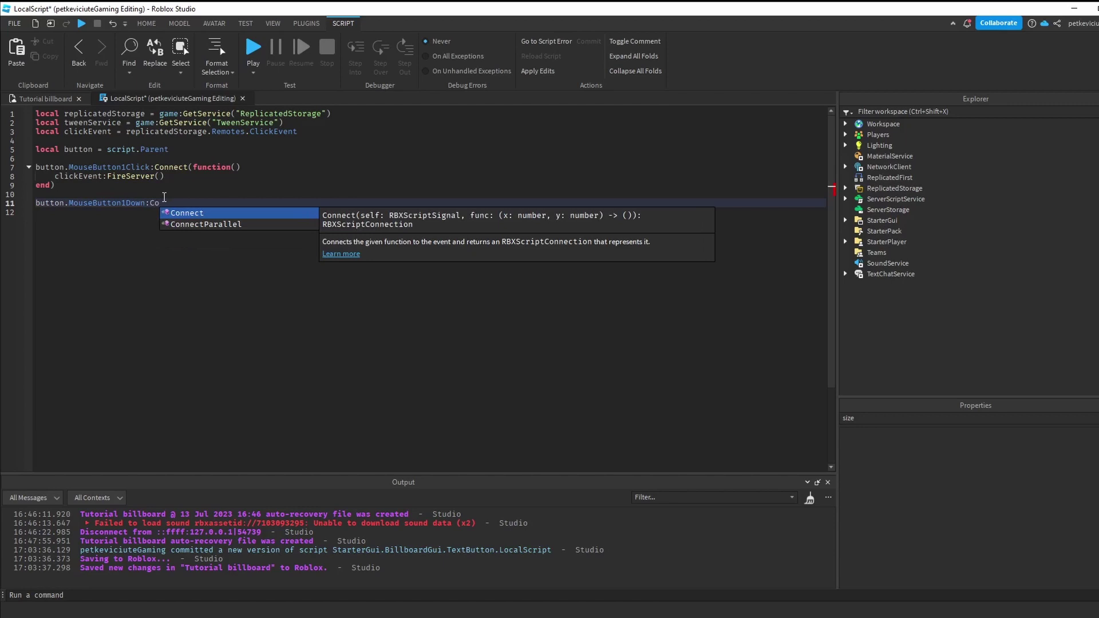
key(Tab)
text((function())
key(Return)
key(Return)
key(Return)
key(Up)
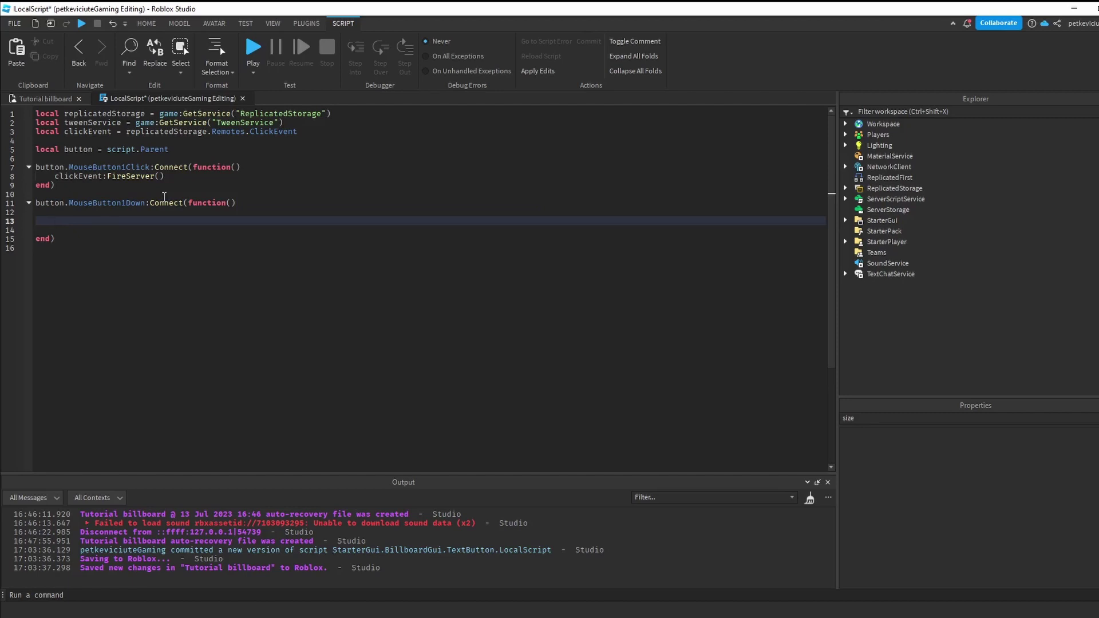
Inside the MouseButton1Down function, declare local tween = tweenService:Create() with its arguments left empty.
text(local tween = Twe)
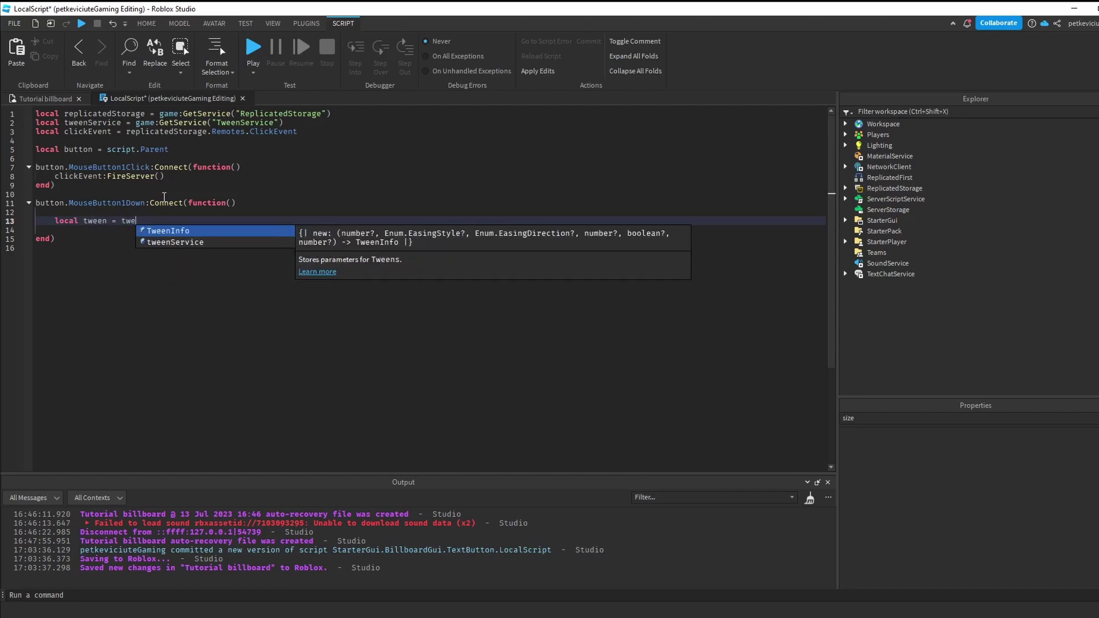
text(enService:)
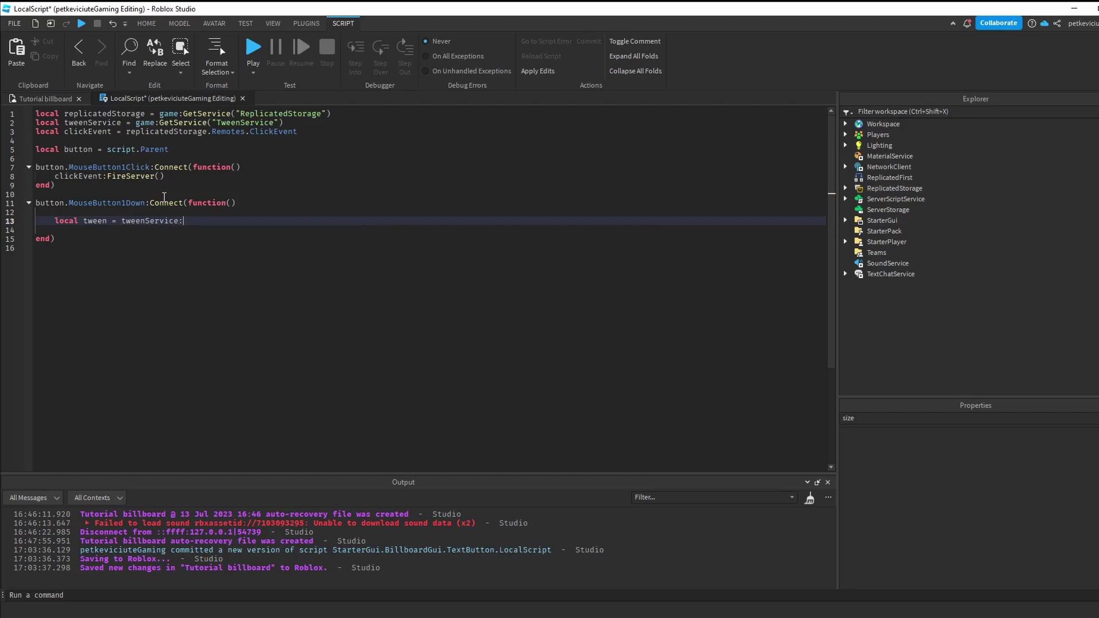
text(C)
key(Tab)
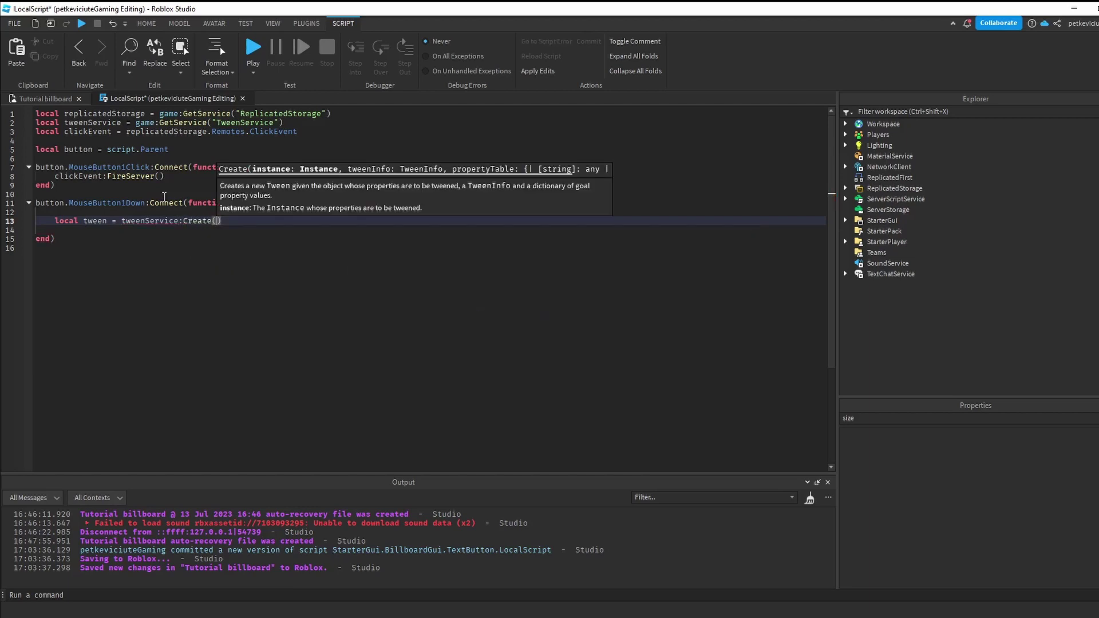
Check the size properties of the BillboardGui under StarterGui.
click(46, 98)
click(845, 221)
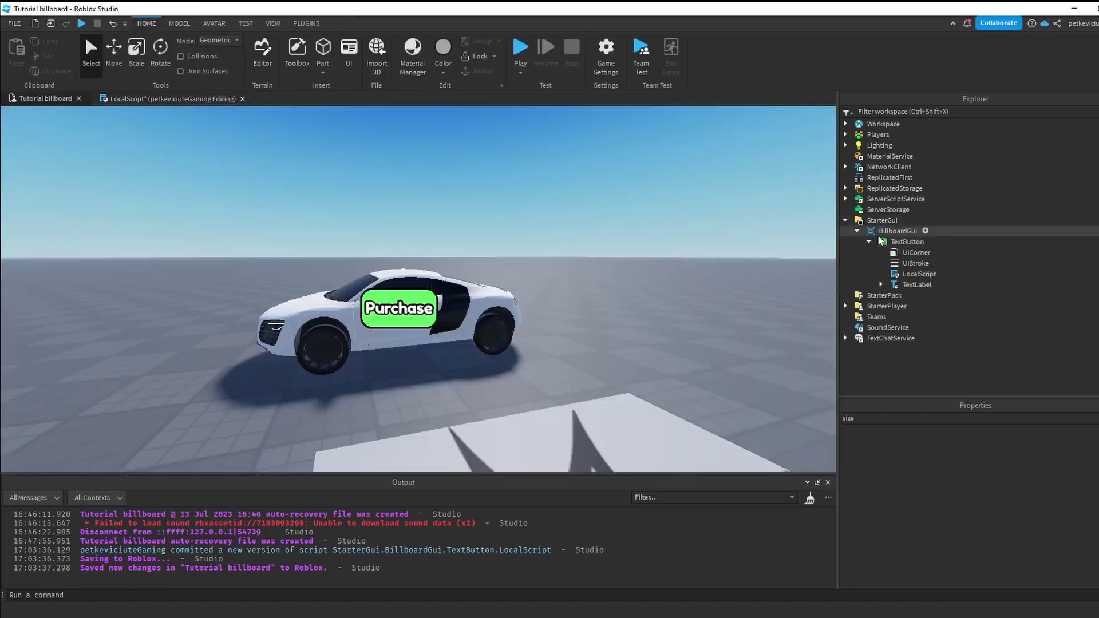
click(877, 232)
click(868, 242)
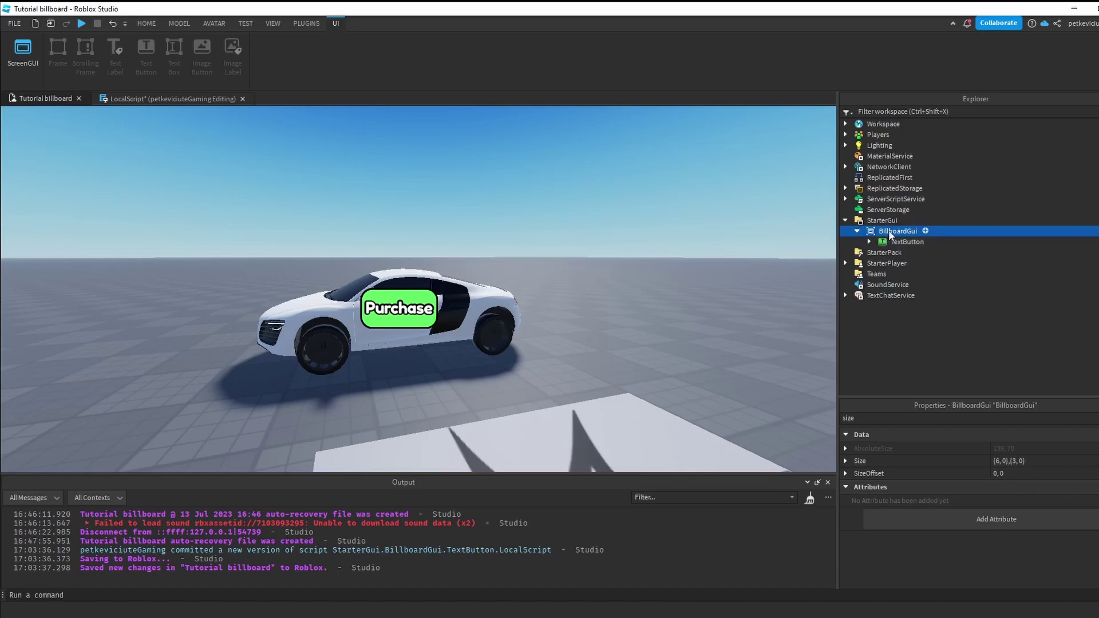